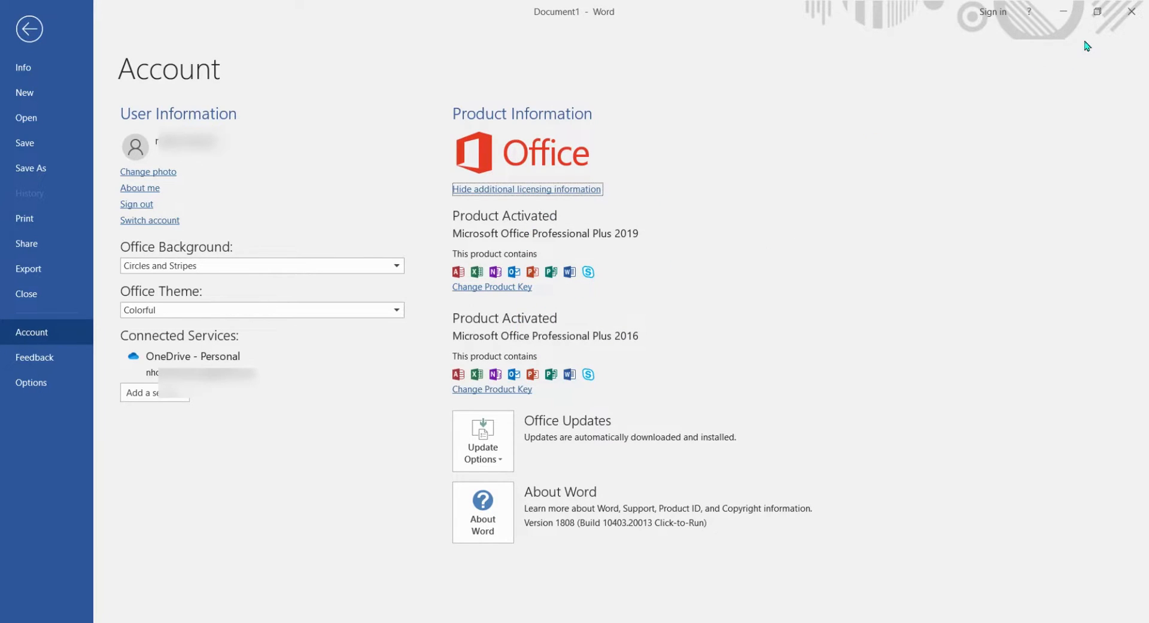
Close Word and open Control Panel's list of installed programs
left_click(1130, 21)
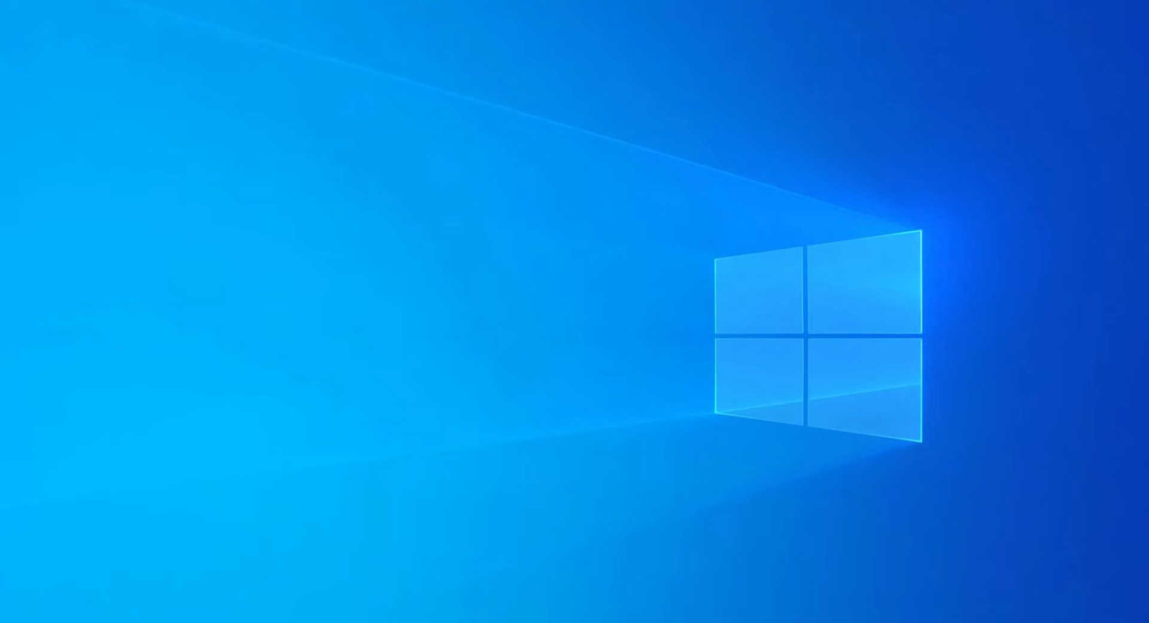
key("super+s")
type("con")
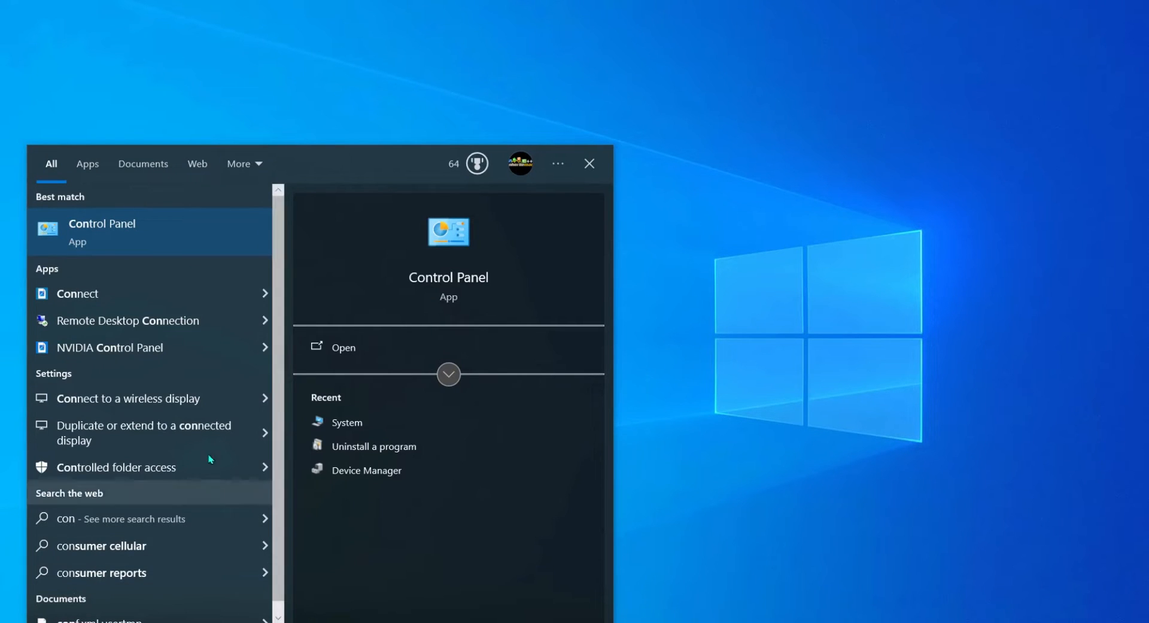
left_click(447, 284)
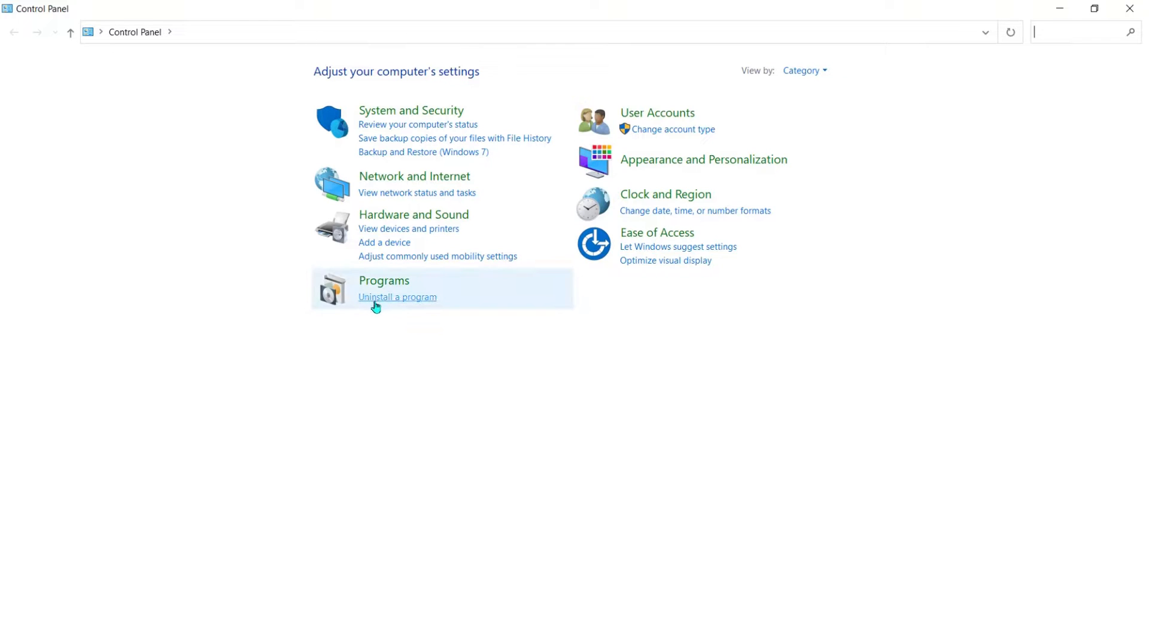
left_click(381, 303)
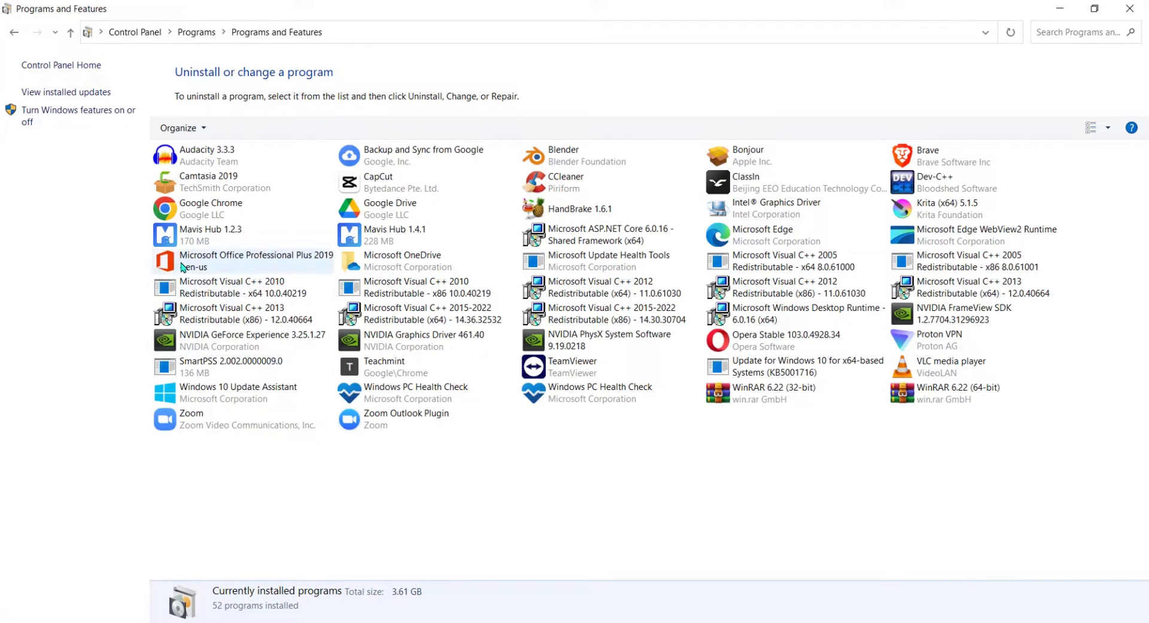
Uninstall Microsoft Office Professional Plus 2019 - en-us and close the uninstaller when it finishes
left_click(241, 266)
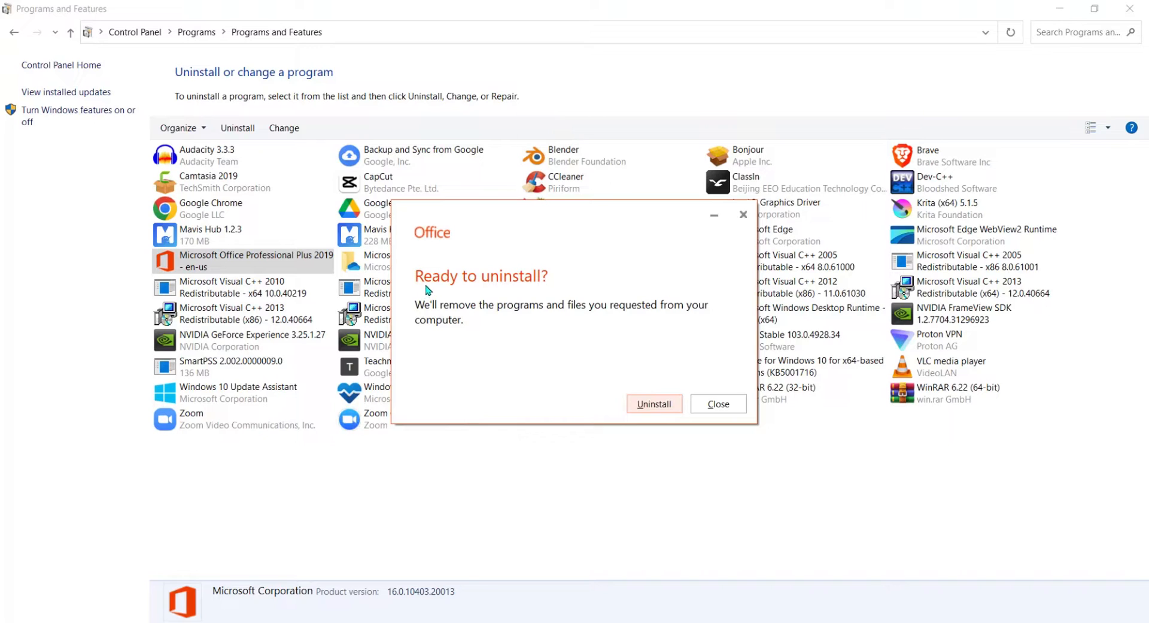
left_click(652, 405)
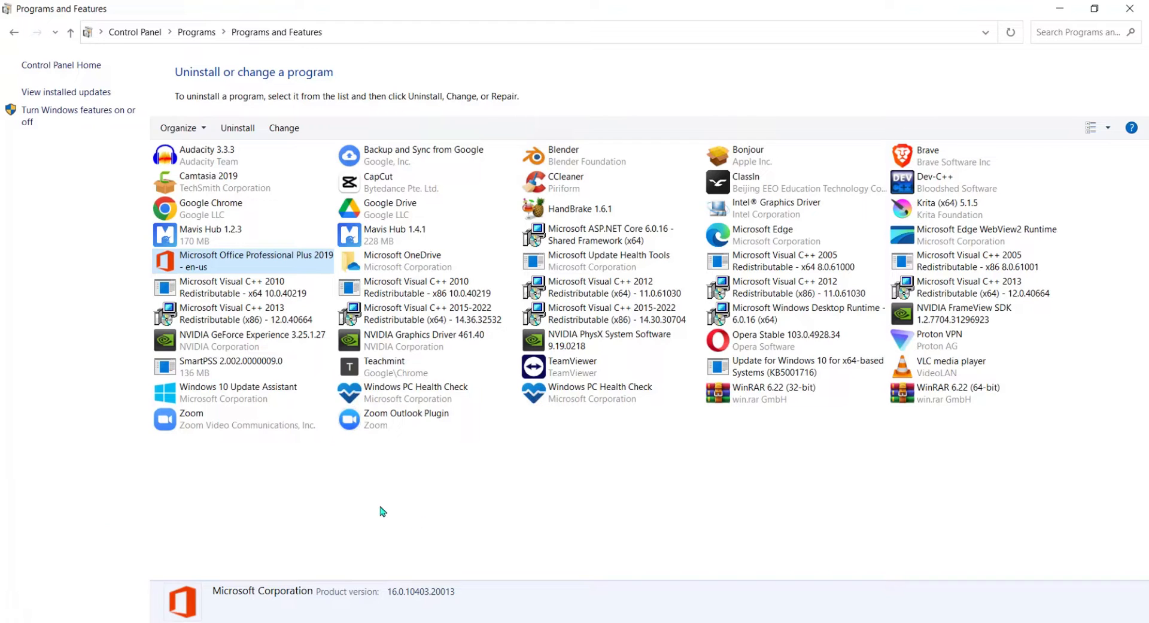
right_click(331, 479)
left_click(356, 539)
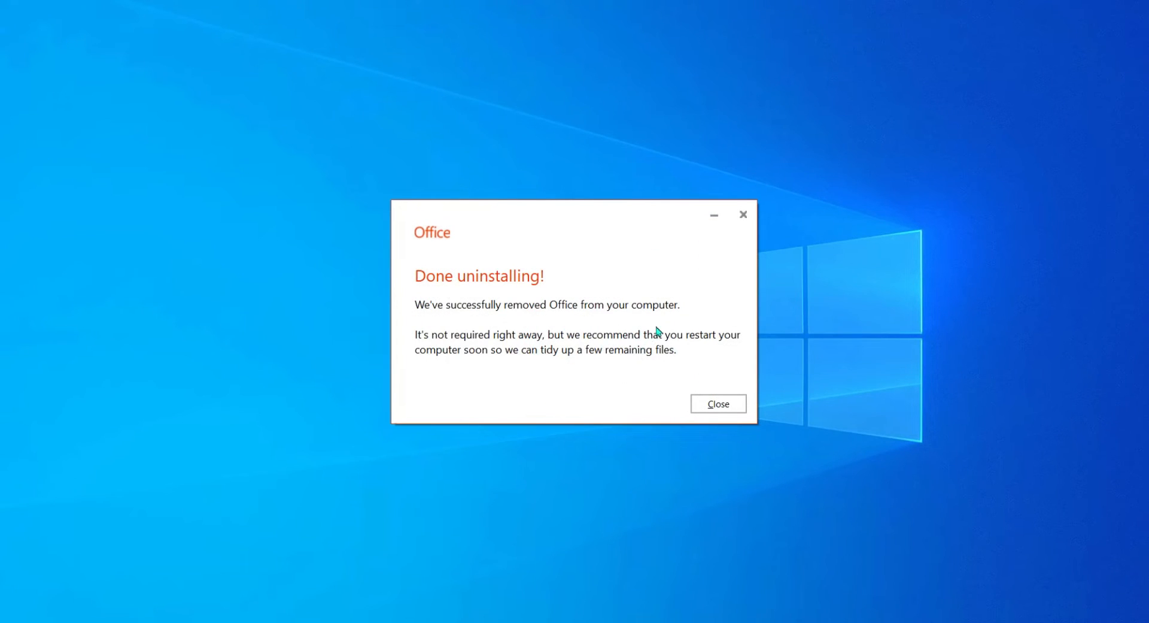
left_click(710, 402)
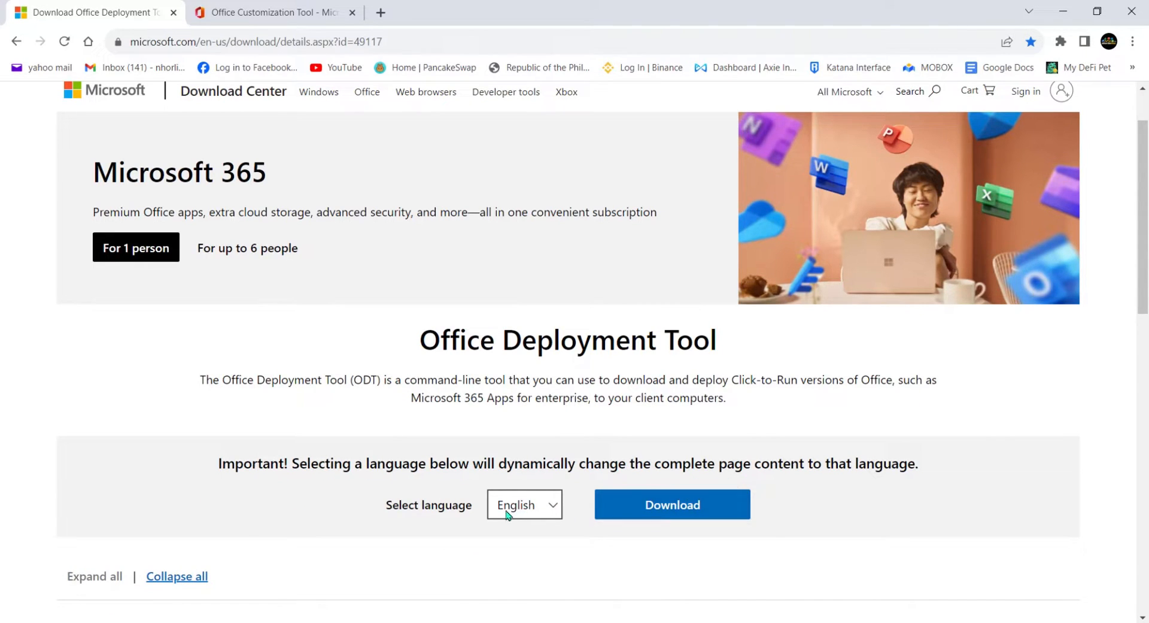
Switch to Chrome and download the English version of the Office Deployment Tool from the Microsoft Download Center
left_click(554, 511)
left_click(554, 511)
left_click(697, 511)
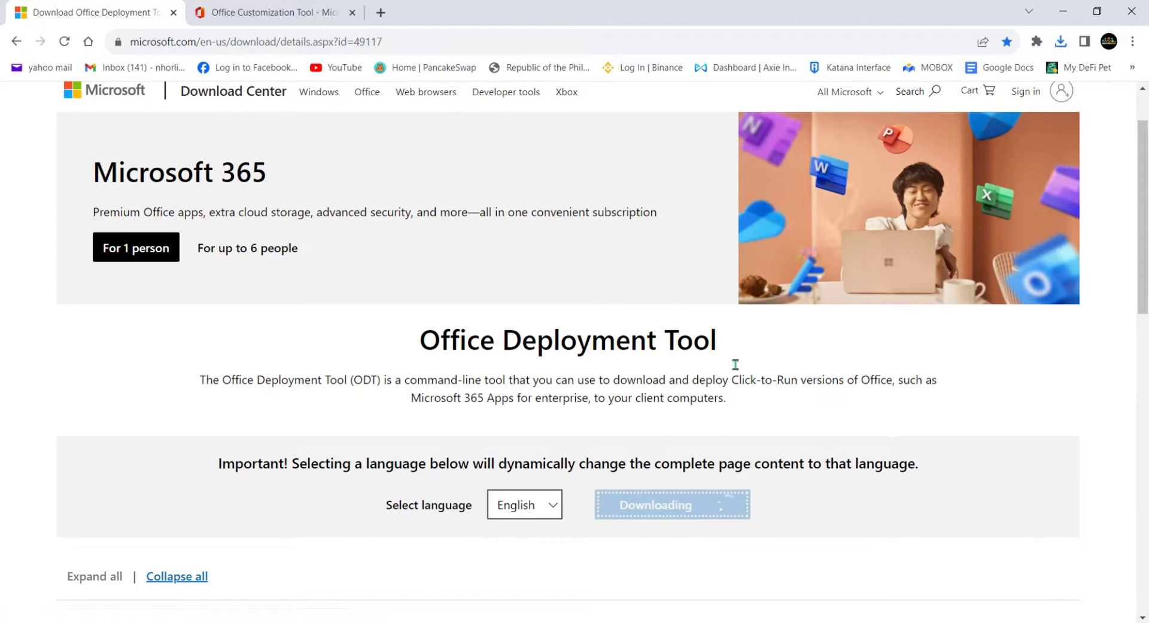
left_click(1063, 43)
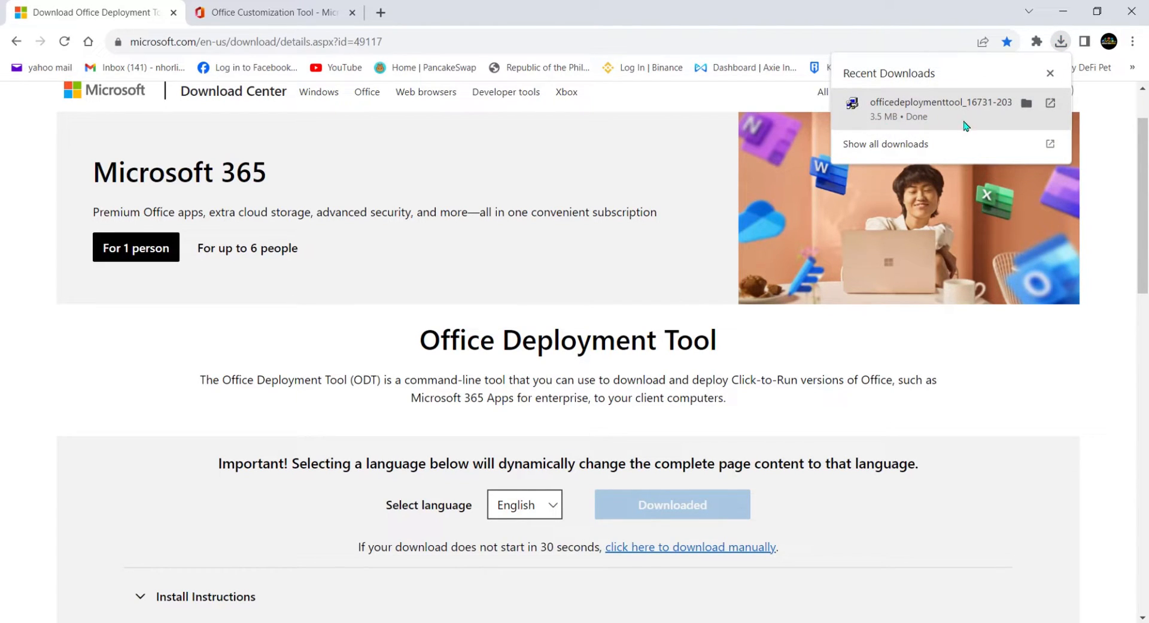
left_click(1062, 42)
Open the Office Customization Tool page and review the architecture and product options in its deployment settings
left_click(252, 15)
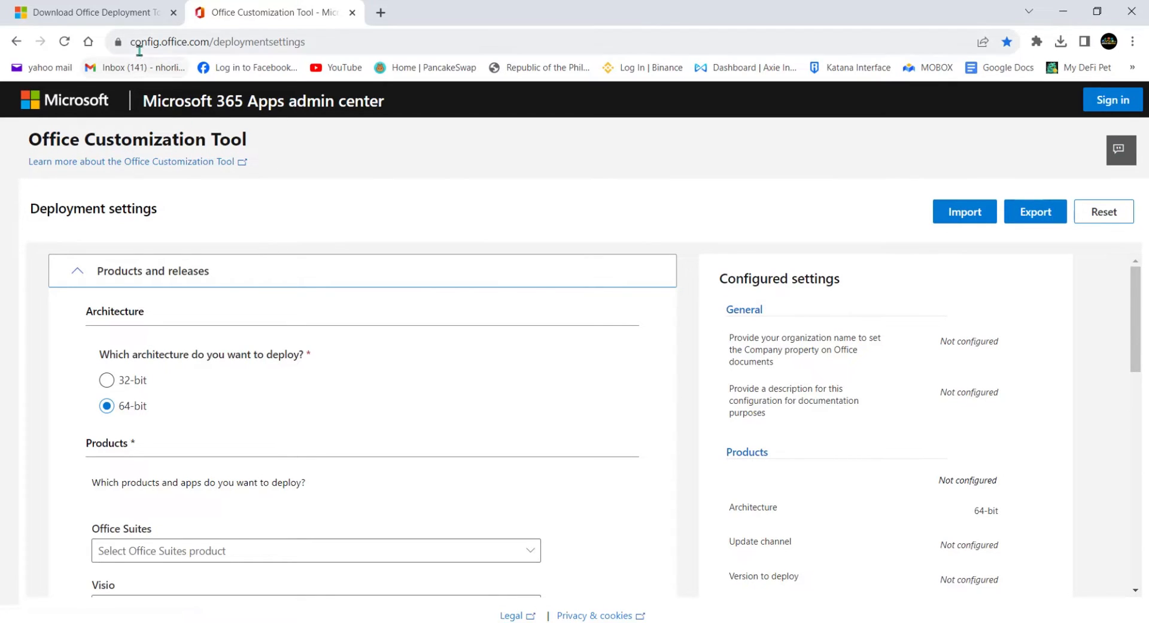
scroll(429, 323, "down", 2)
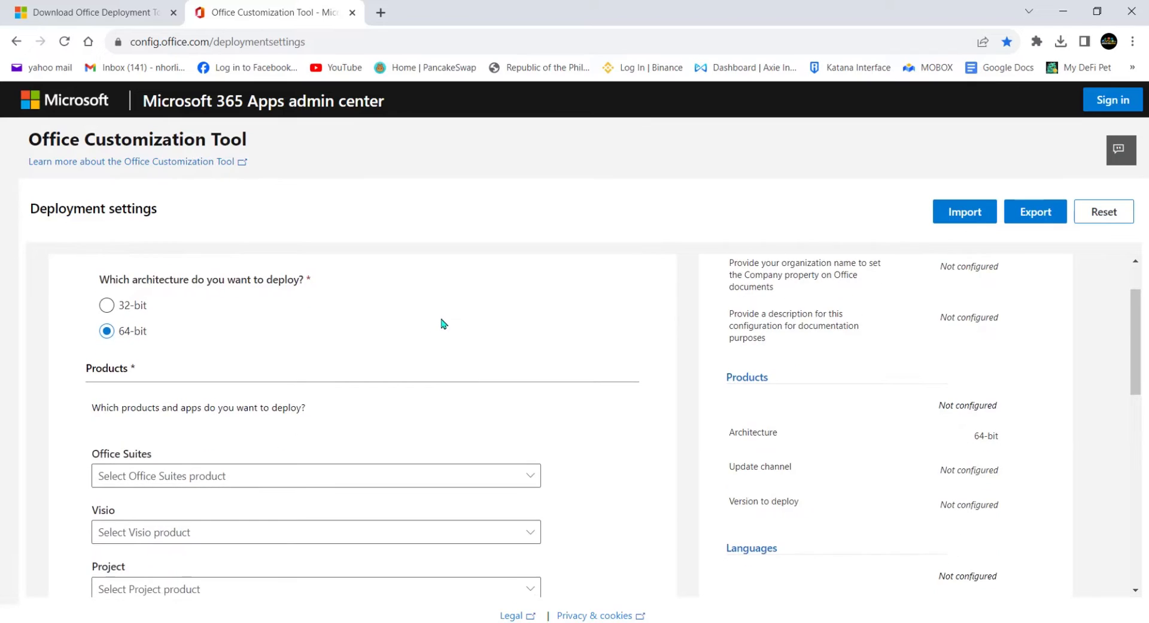
scroll(443, 322, "up", 2)
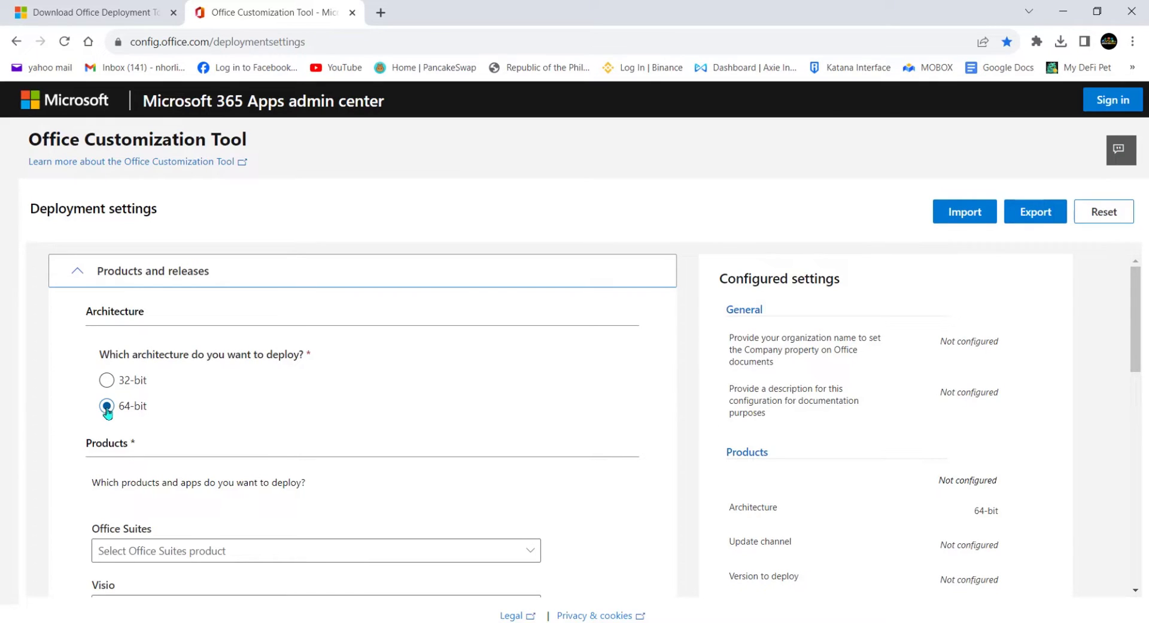
scroll(336, 410, "down", 1)
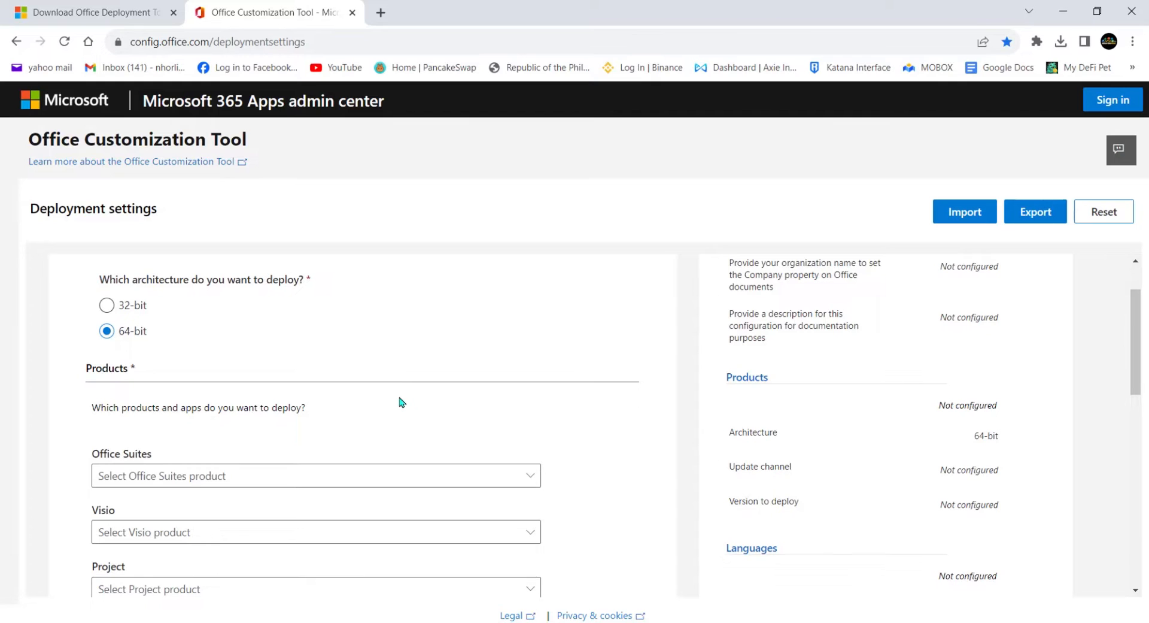
scroll(401, 401, "down", 1)
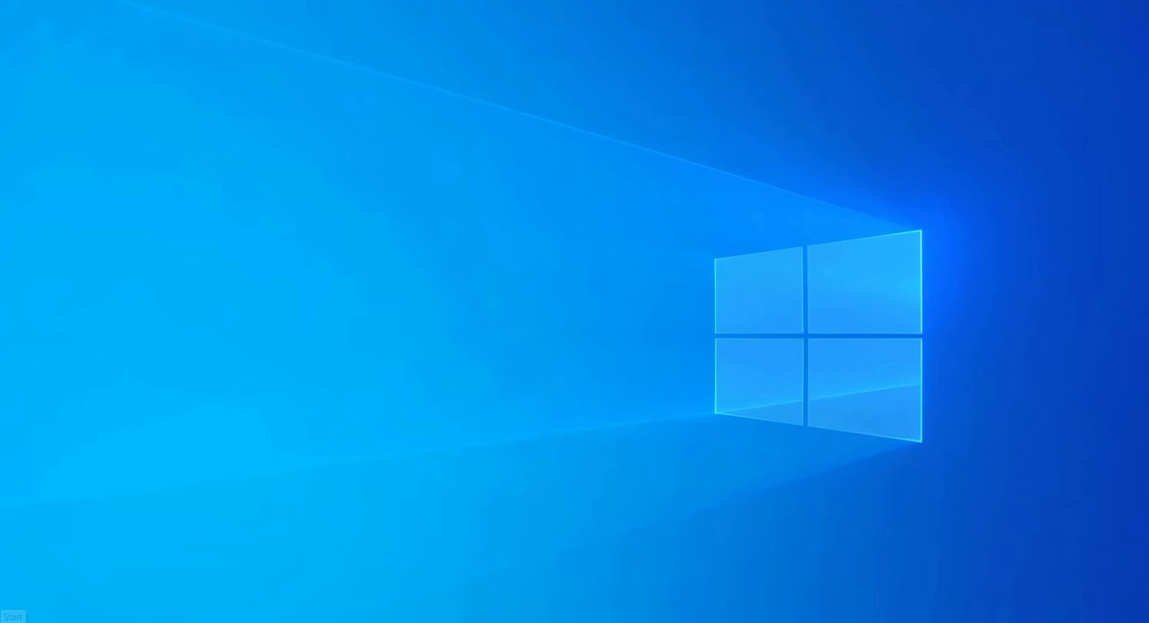
Check the computer's system type on the About page of Windows Settings, and close Settings
key("super")
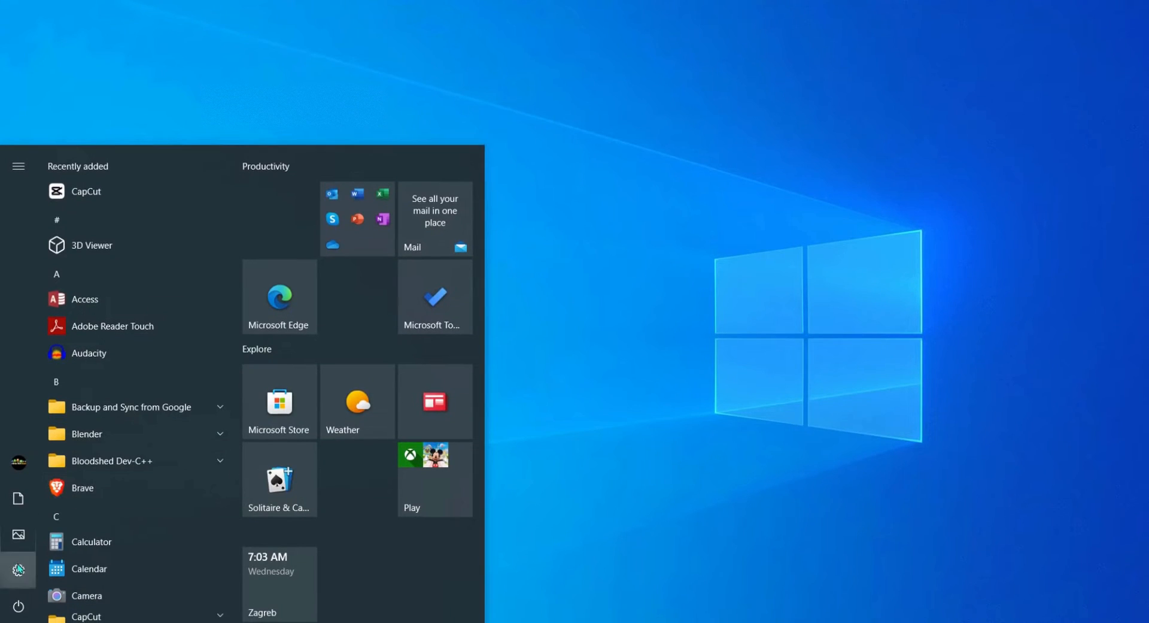
left_click(18, 570)
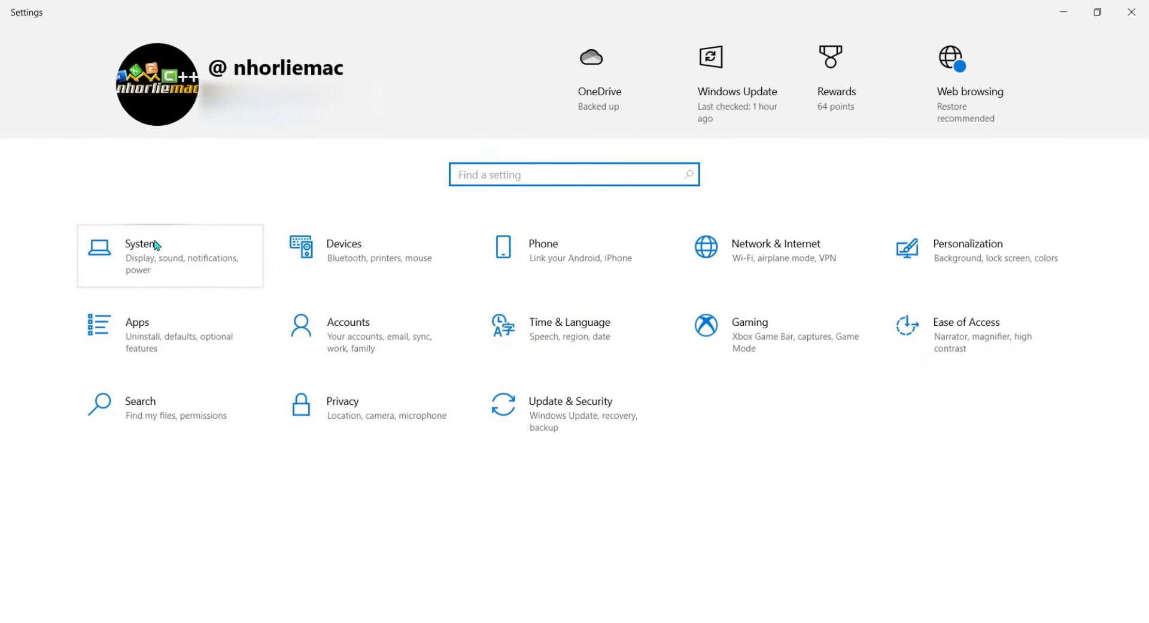
left_click(154, 244)
scroll(102, 287, "down", 2)
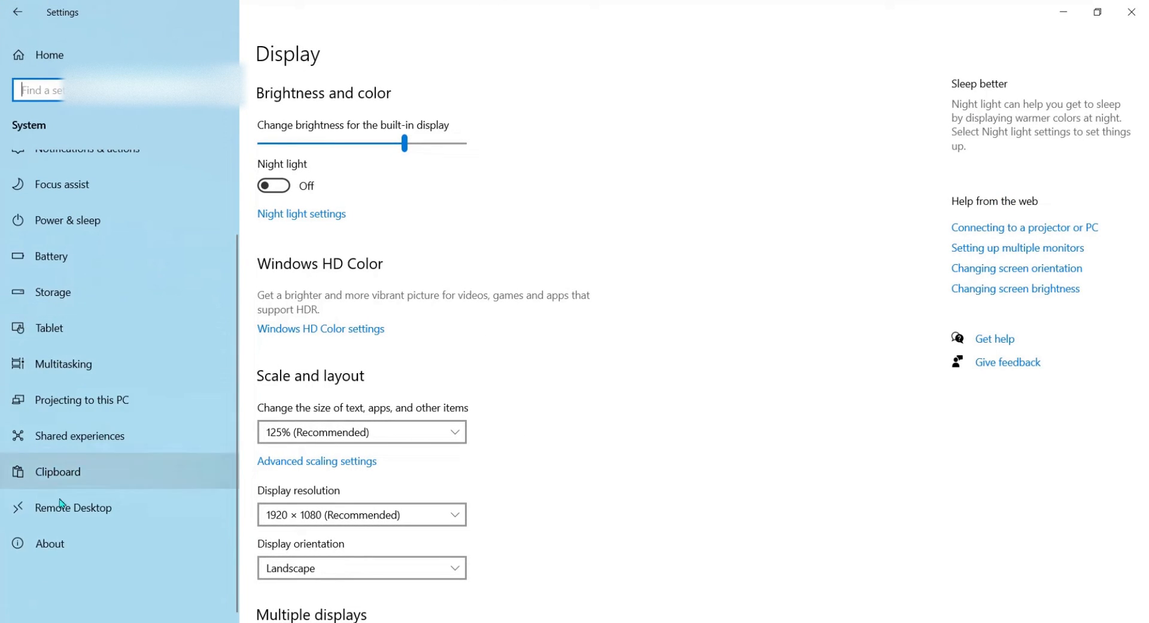
left_click(42, 549)
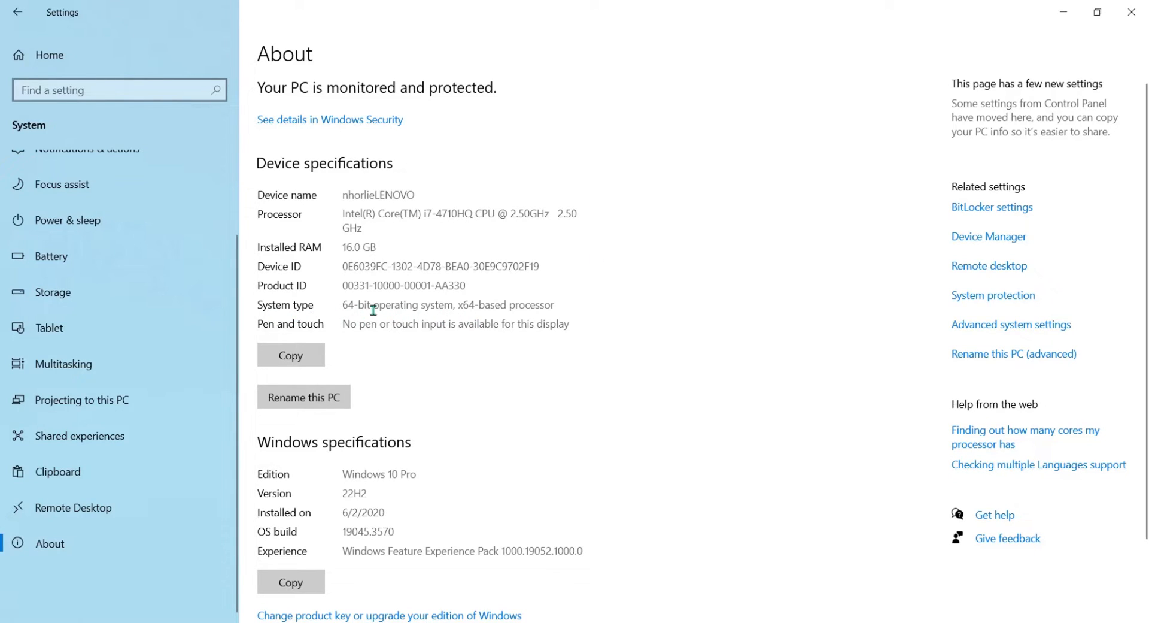
left_click(1131, 12)
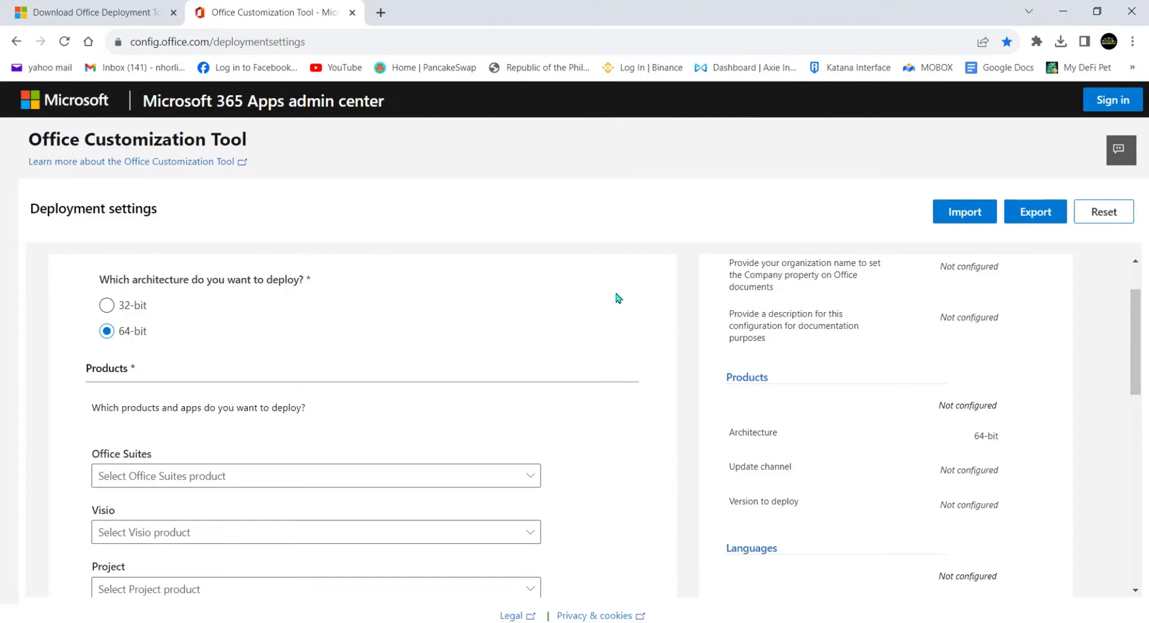
left_click(1061, 41)
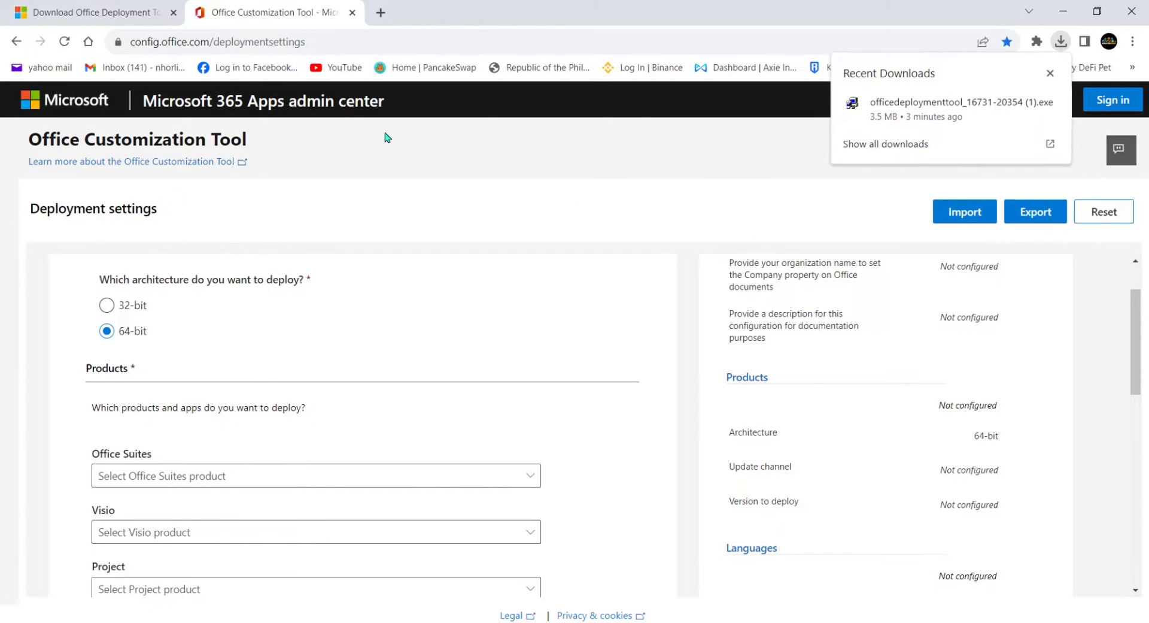
left_click(111, 13)
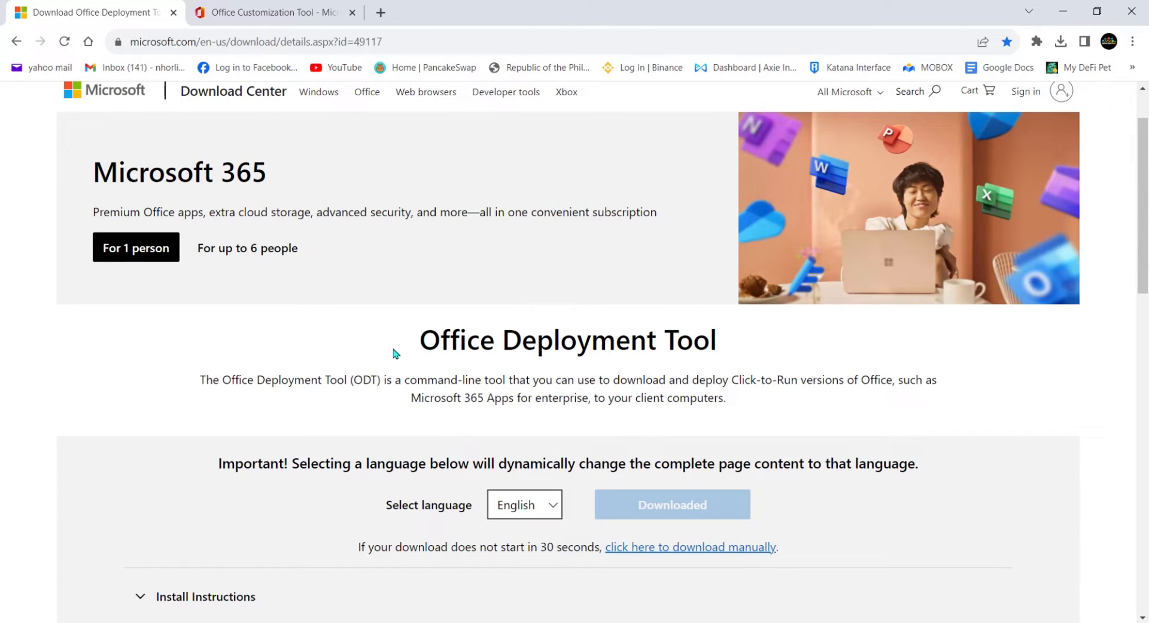
left_click(246, 19)
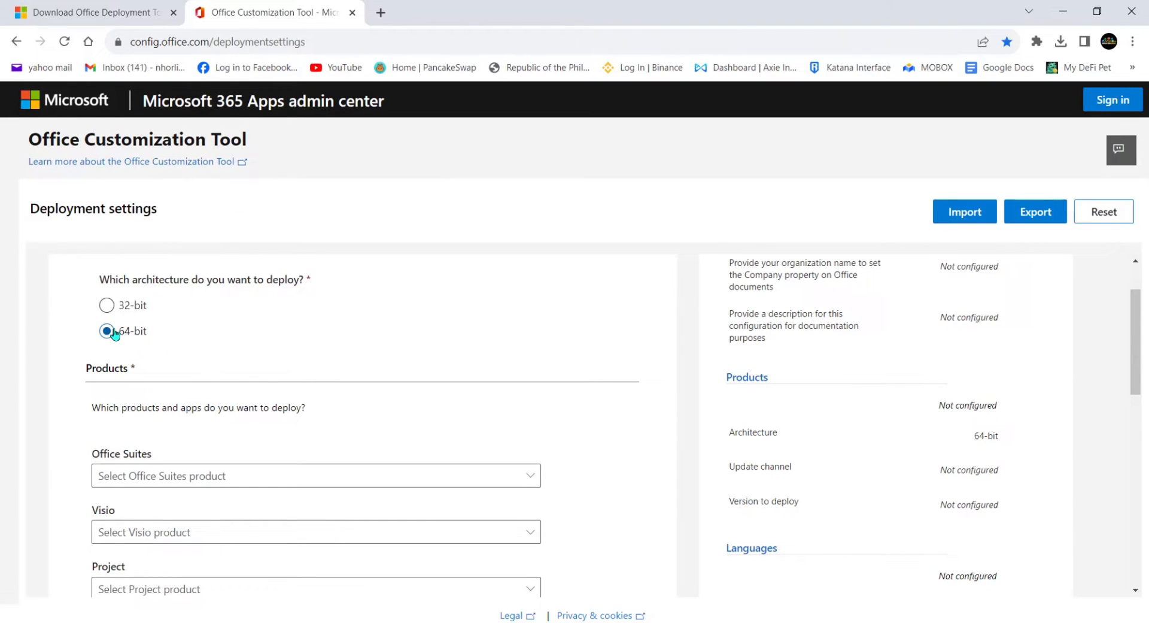
Select Office LTSC Professional Plus 2021 - Volume License as the Office suite and Project Professional 2021 - Volume License as the Project product
scroll(218, 349, "down", 1)
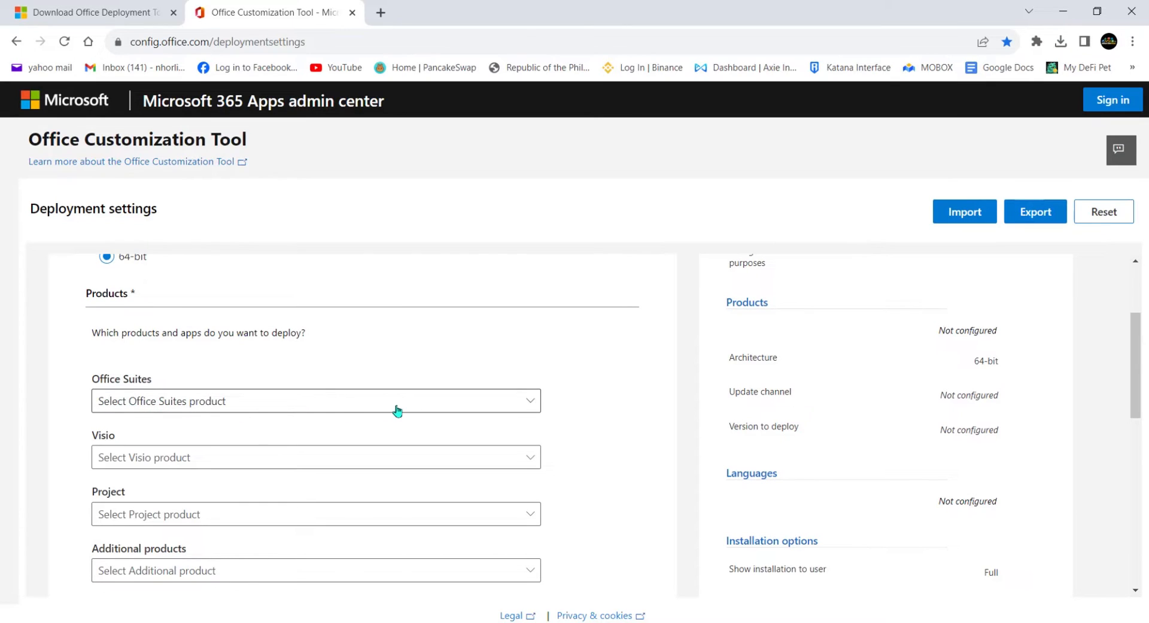
left_click(531, 402)
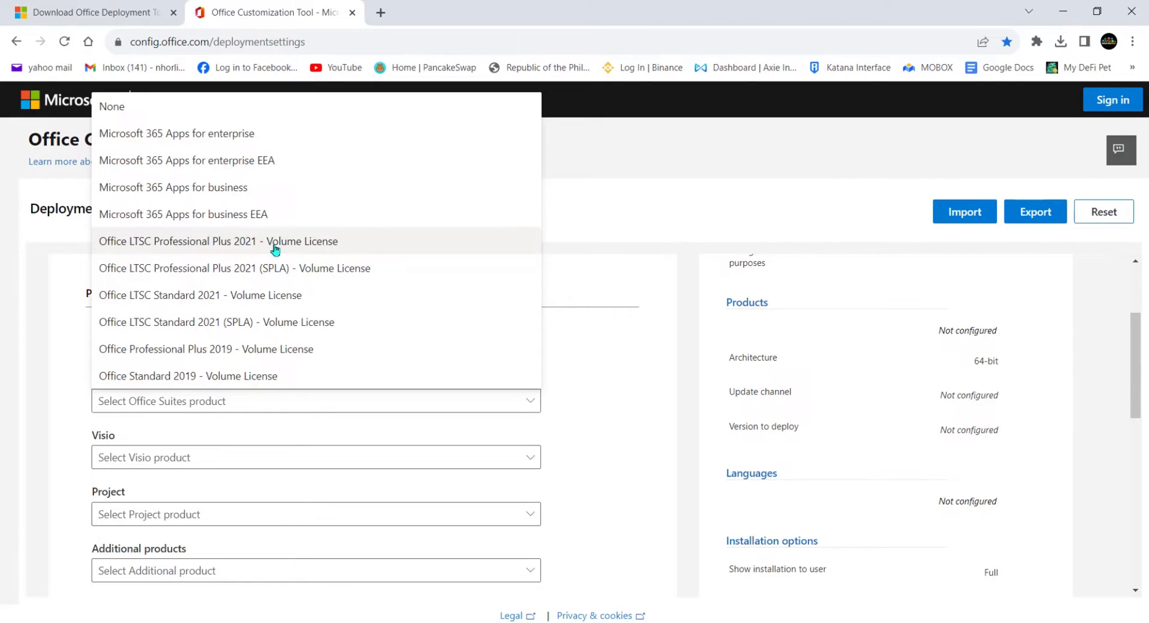
left_click(311, 247)
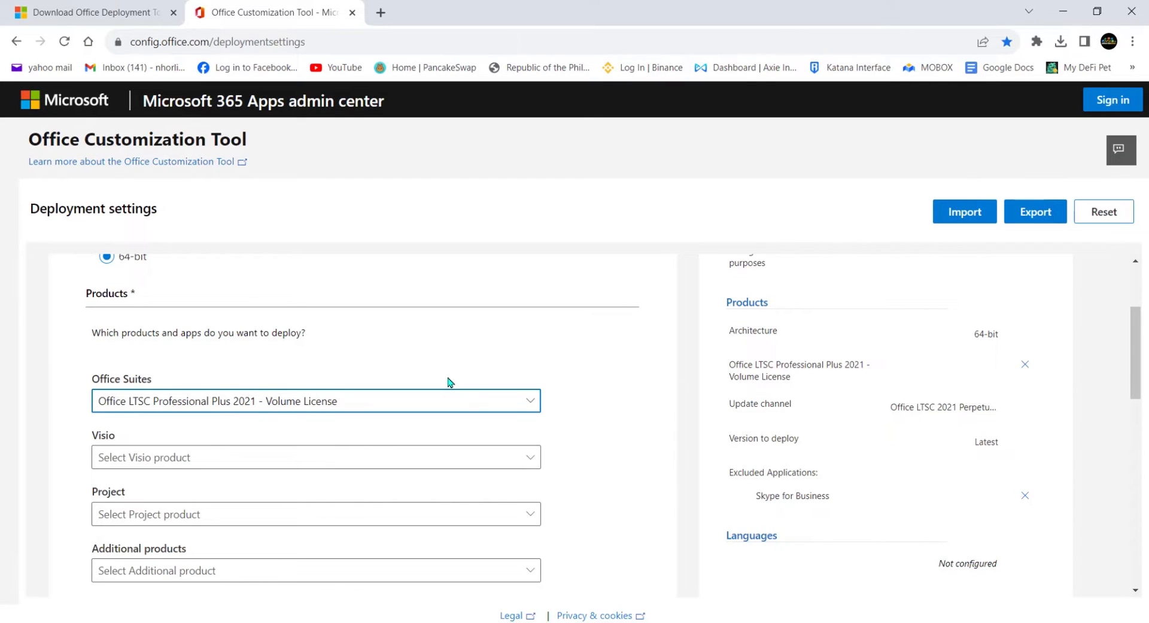
scroll(319, 448, "down", 1)
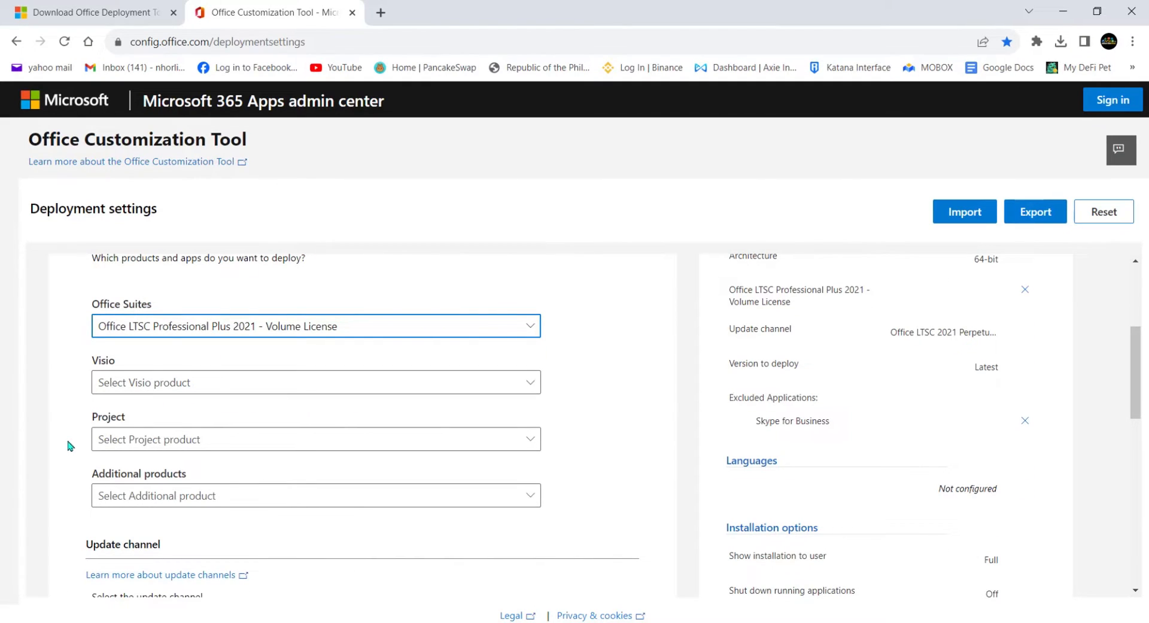
left_click(509, 443)
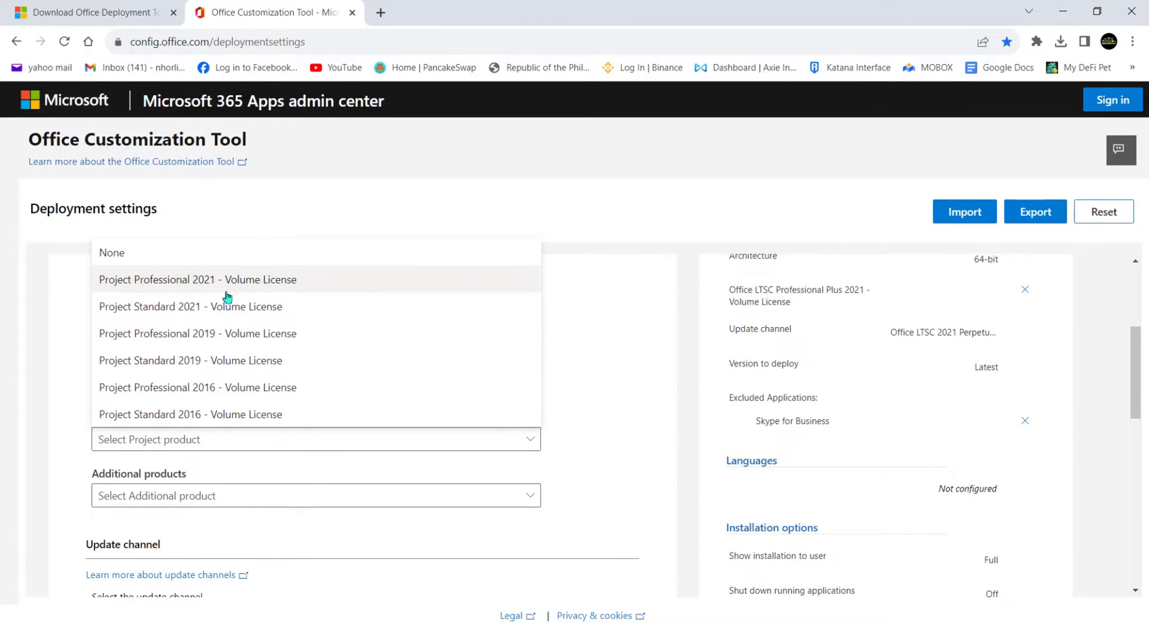
left_click(302, 293)
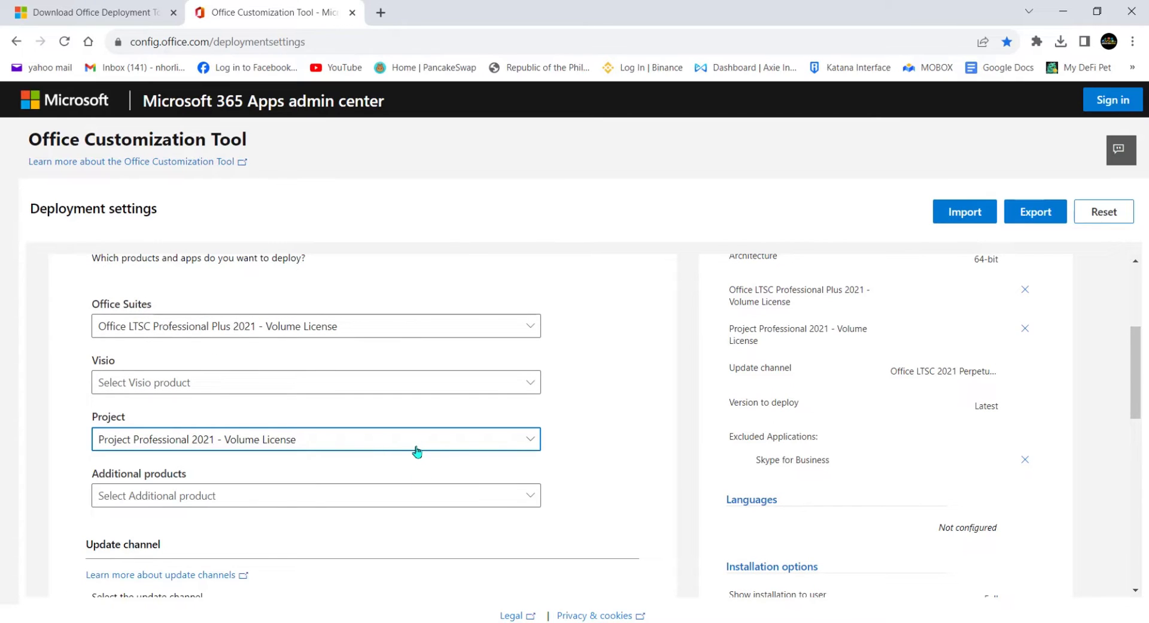
Review the choices for additional products and the update channel and version settings of the deployment
scroll(357, 468, "down", 1)
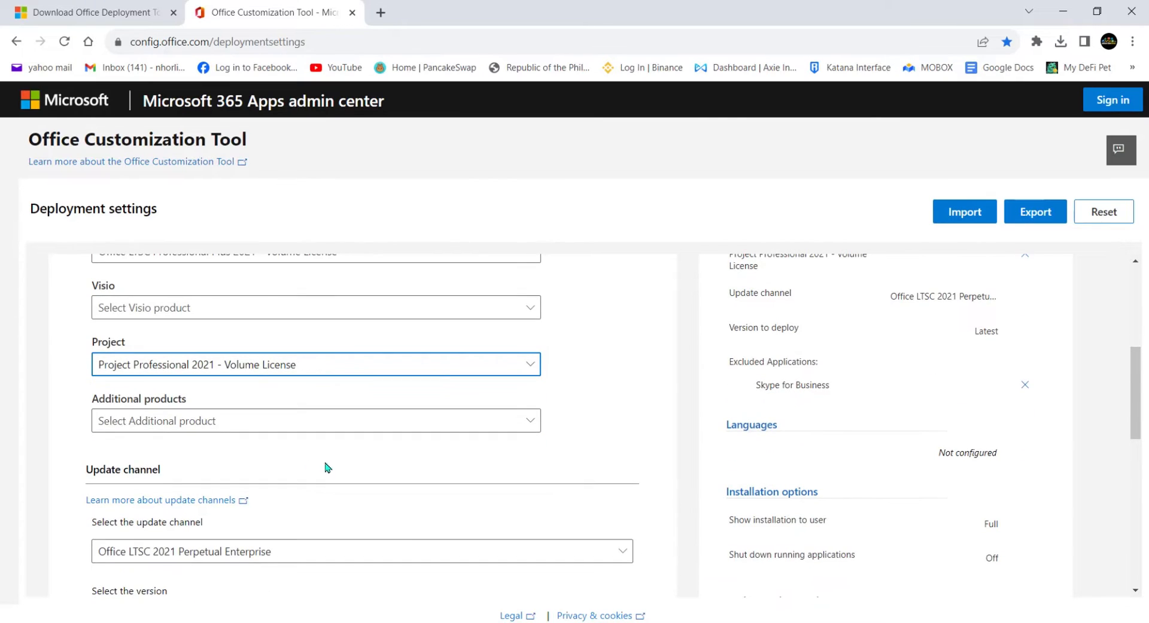
scroll(411, 438, "down", 1)
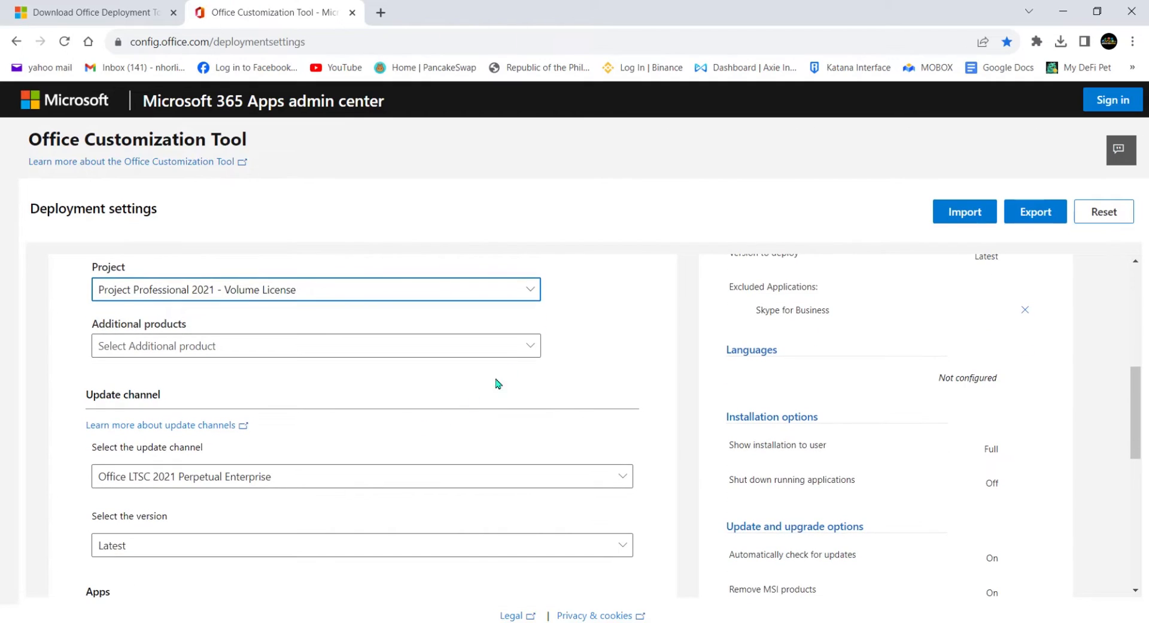
left_click(531, 346)
left_click(531, 346)
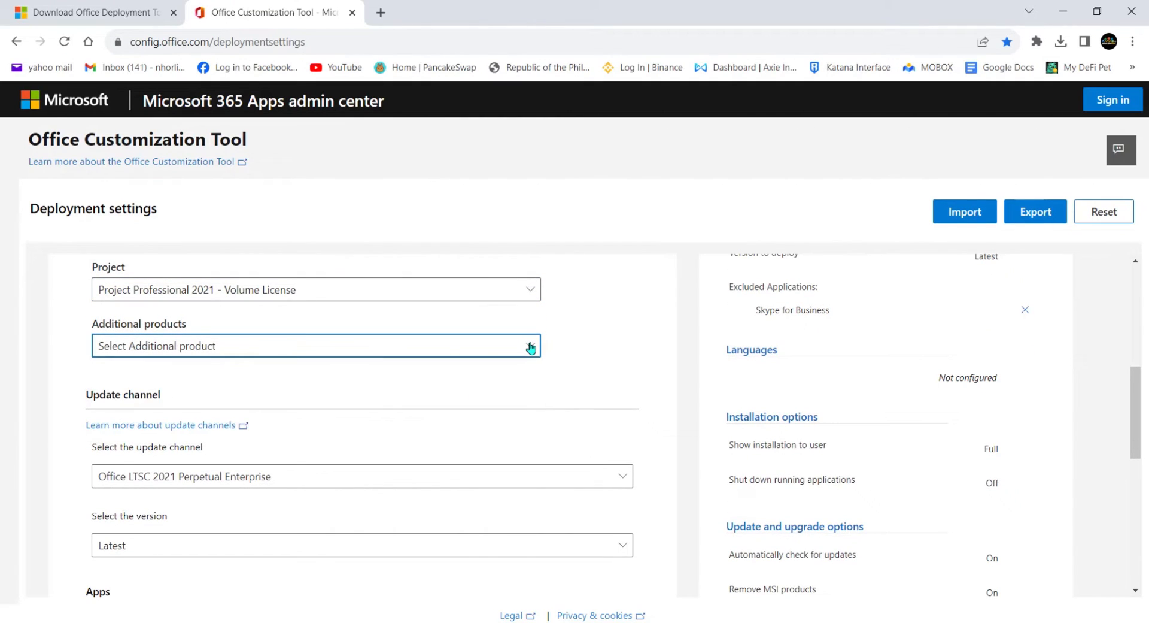
left_click(531, 346)
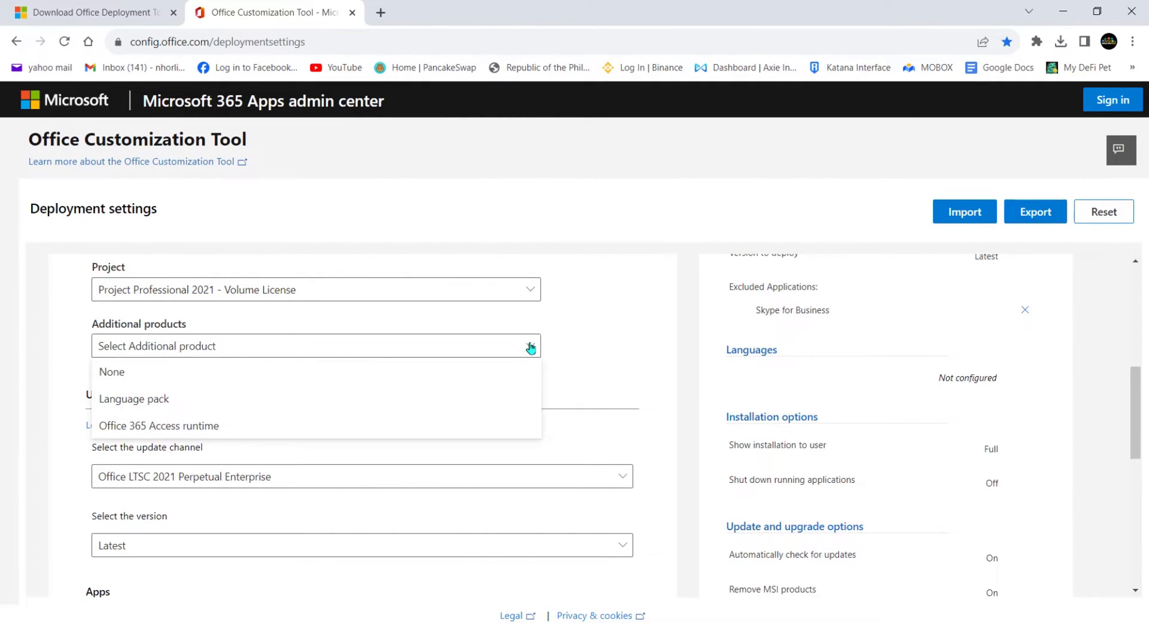
left_click(531, 346)
scroll(383, 415, "down", 1)
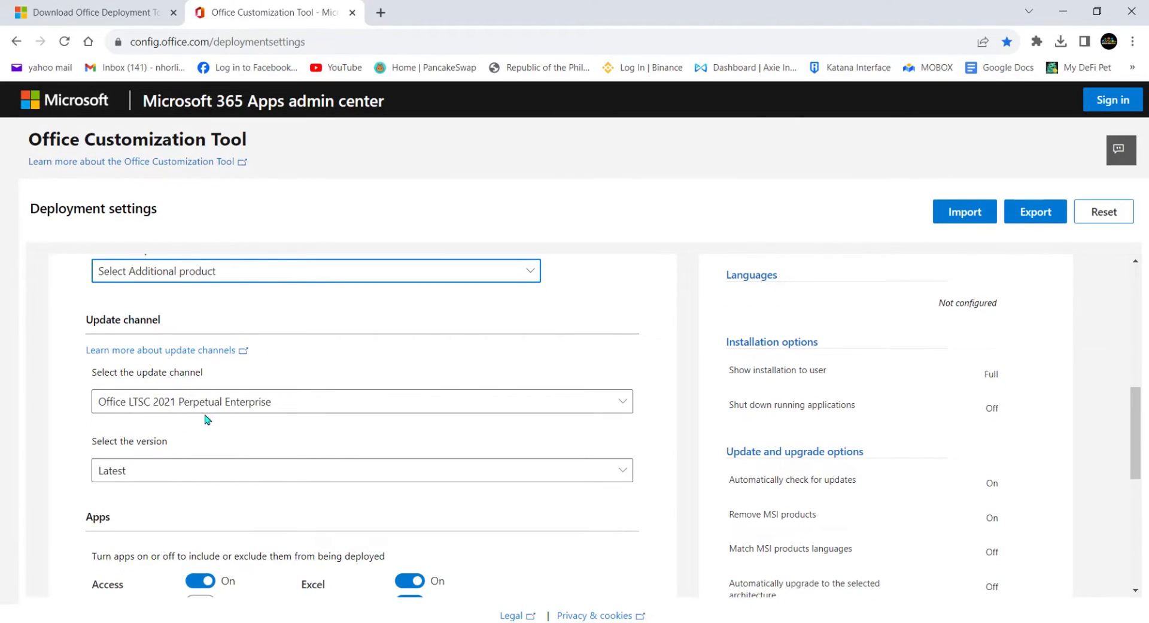
scroll(269, 424, "up", 6)
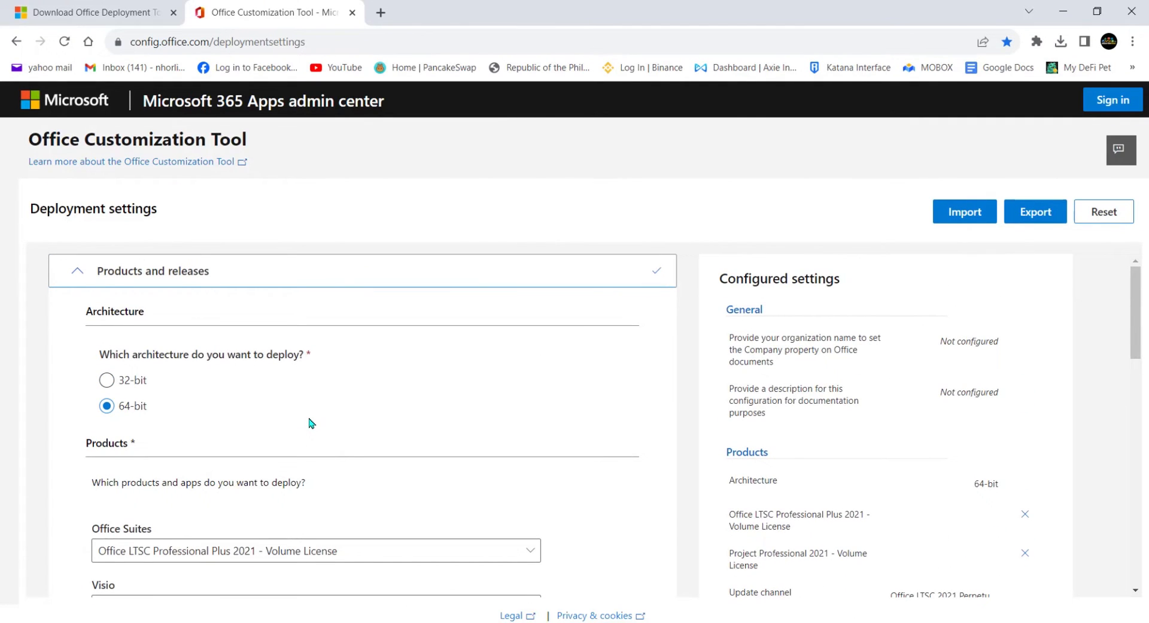
Select Latest as the Office version to deploy and review the apps included in the deployment
scroll(310, 423, "down", 6)
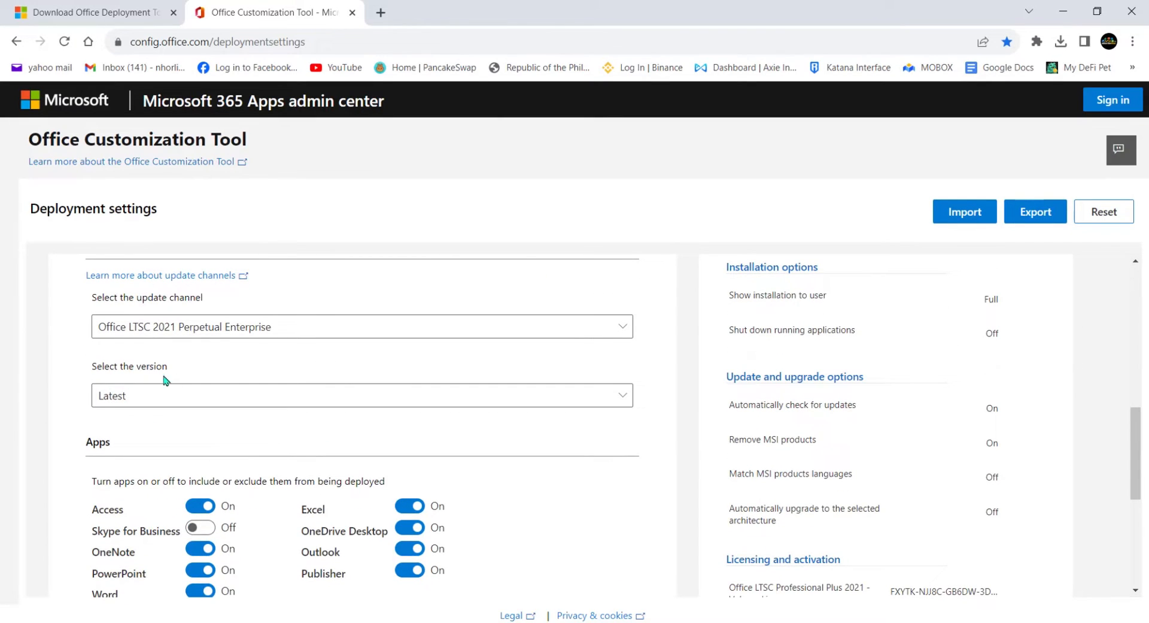
left_click(619, 407)
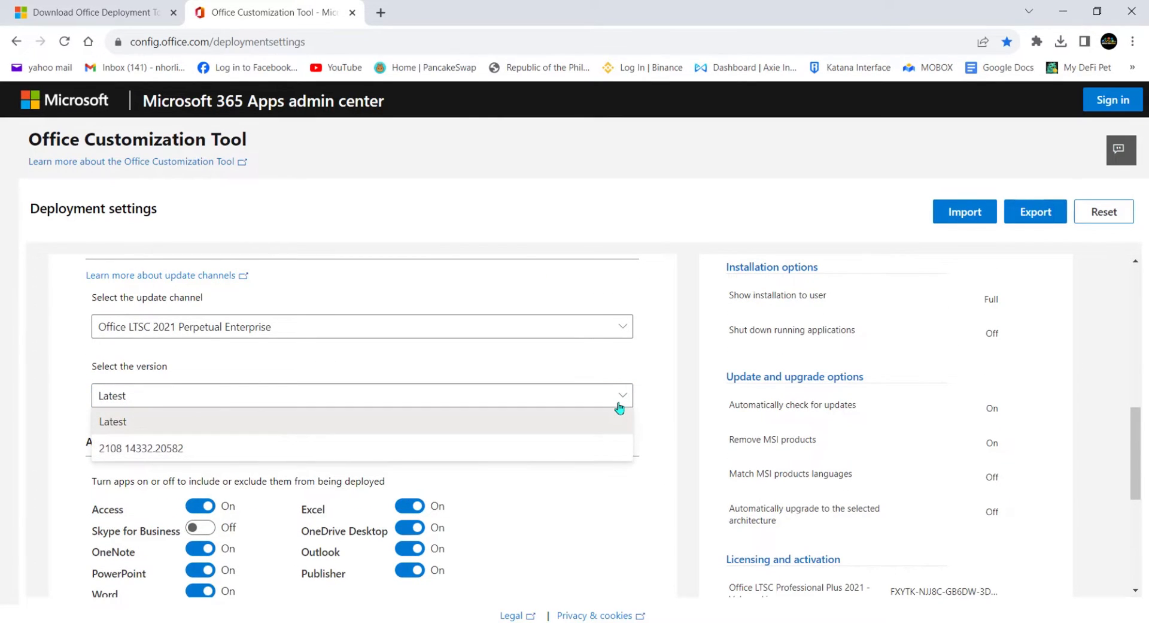
left_click(605, 414)
scroll(557, 422, "down", 3)
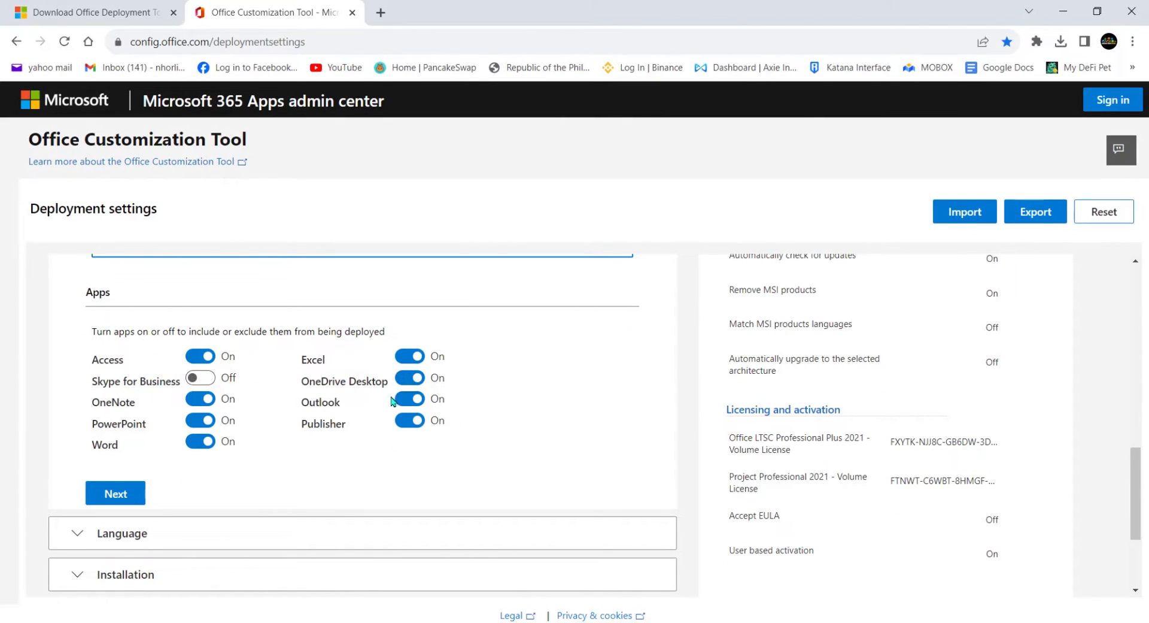
Set English (United States) as the primary language without additional languages or proofing tools, and continue to the installation options
scroll(528, 407, "down", 3)
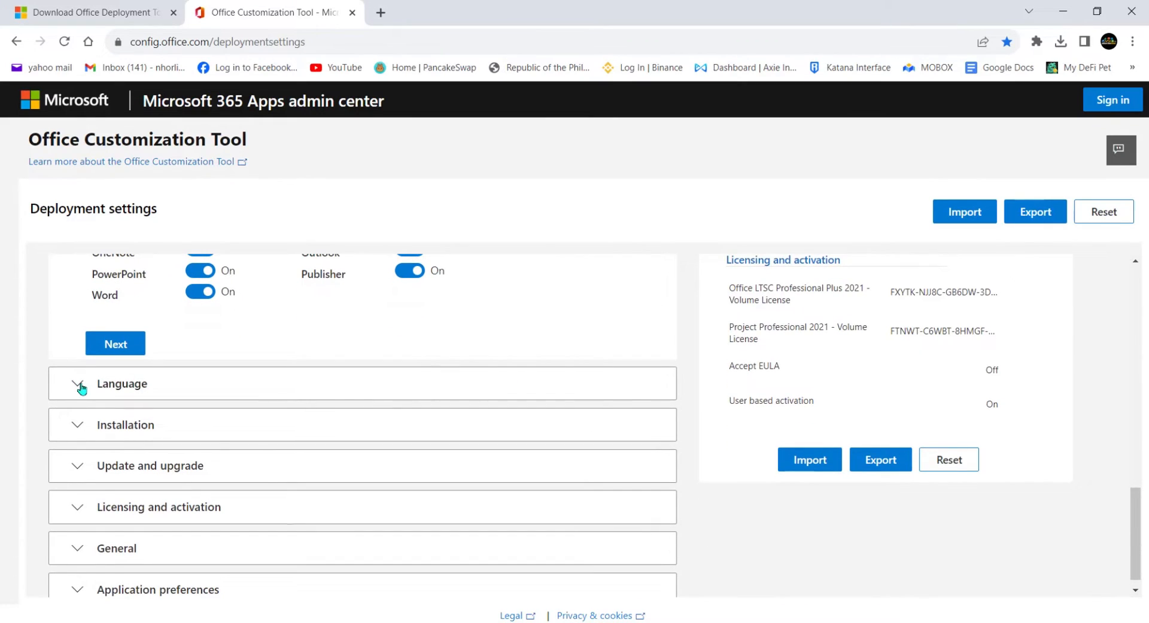
left_click(82, 388)
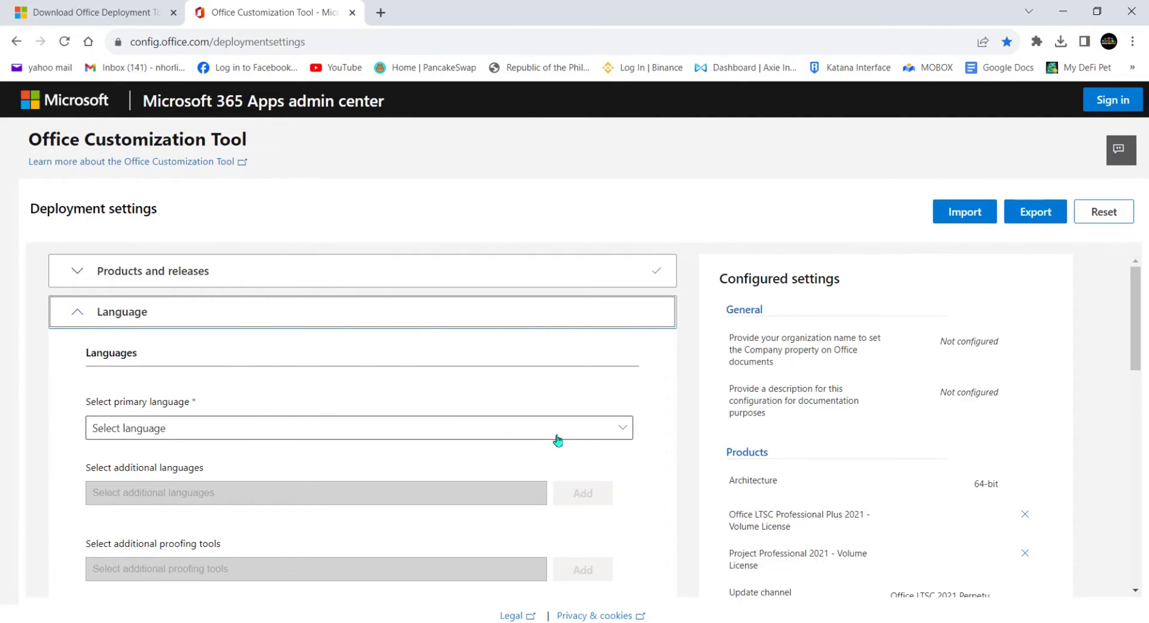
left_click(623, 433)
left_click(623, 433)
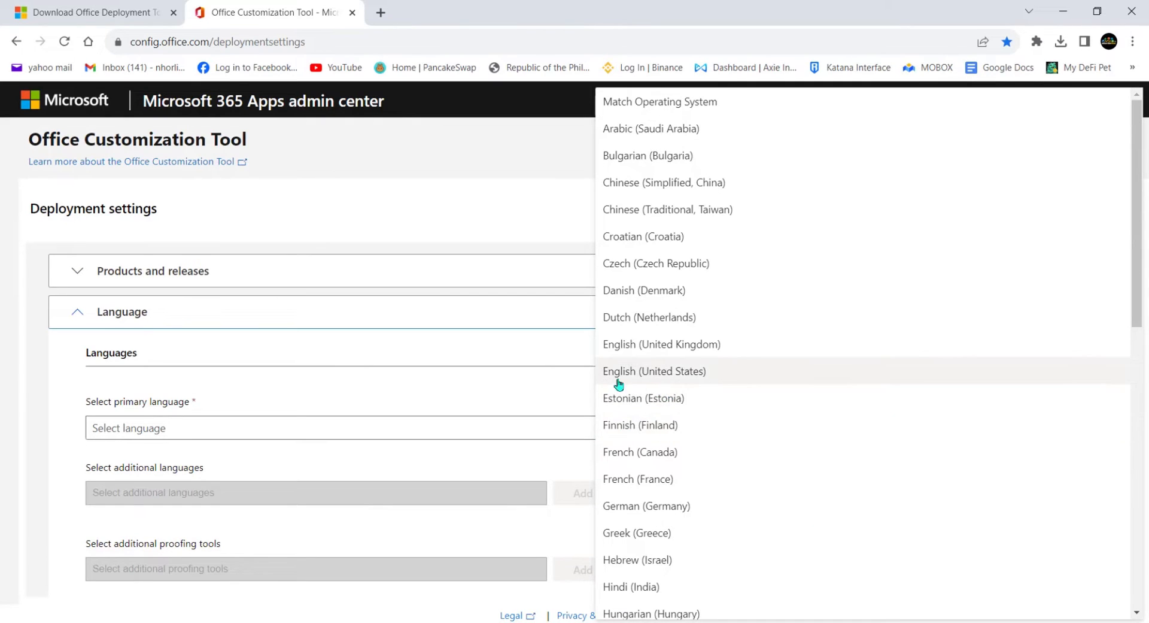
left_click(654, 379)
scroll(360, 452, "down", 1)
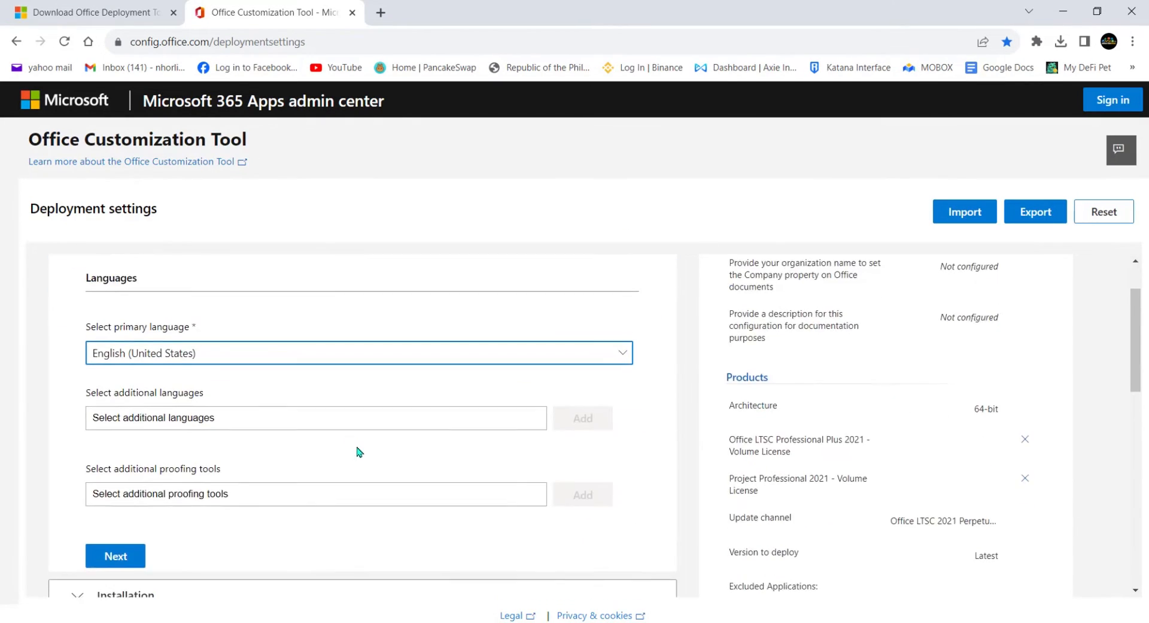
scroll(359, 451, "down", 1)
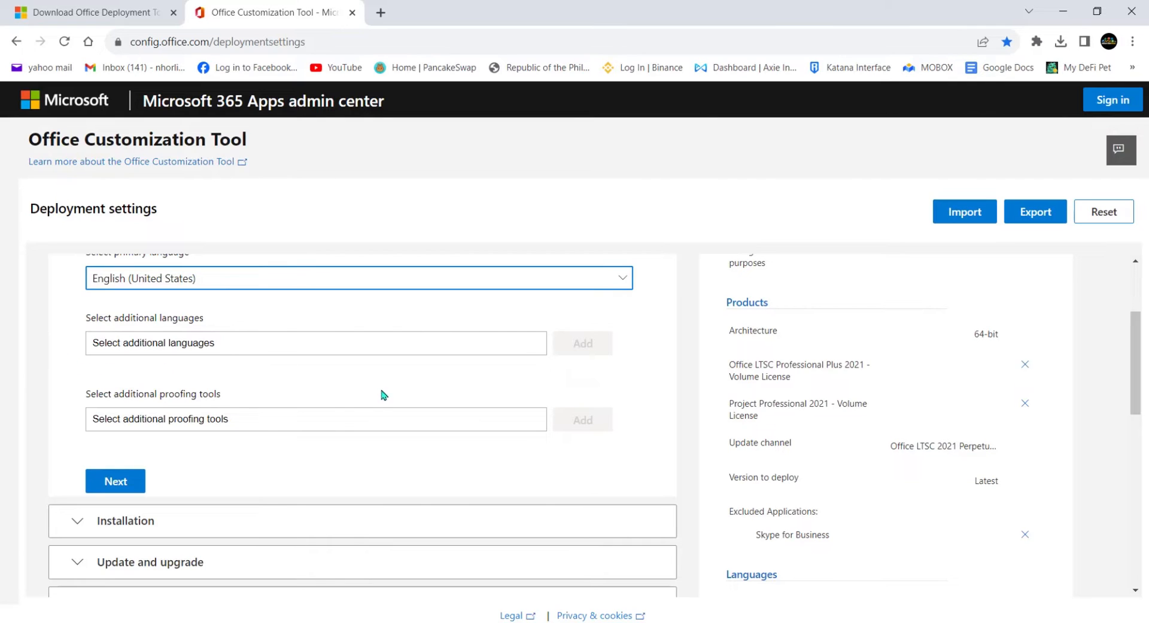
scroll(344, 419, "down", 1)
left_click(113, 407)
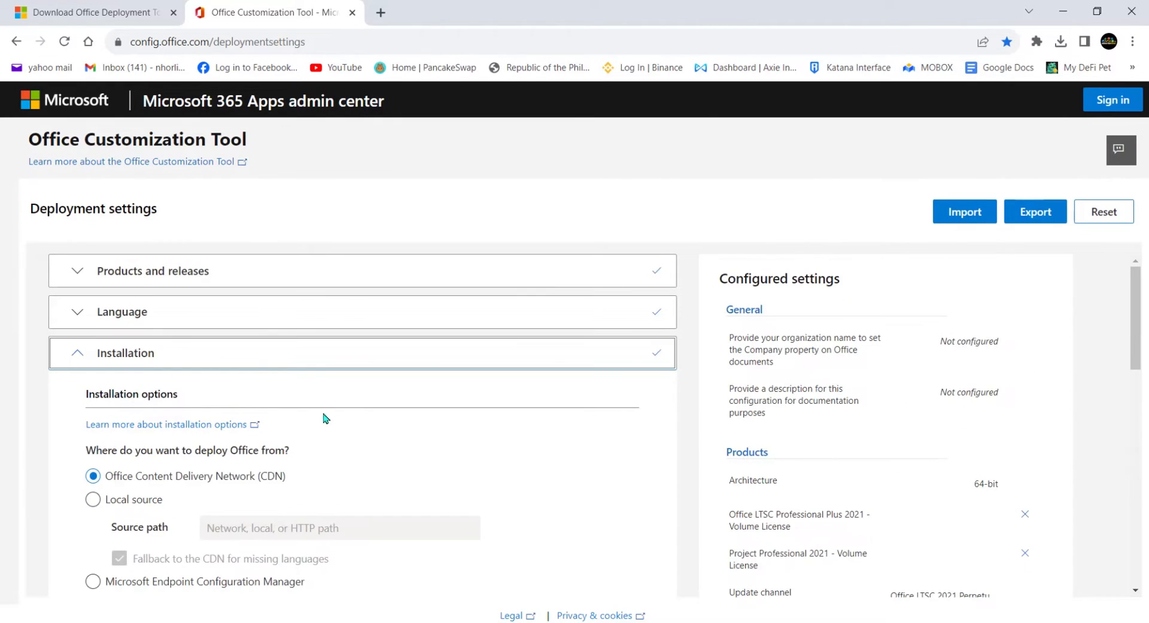
Review the installation options and the update and upgrade options, keeping their defaults, and continue to licensing and activation
scroll(335, 418, "down", 2)
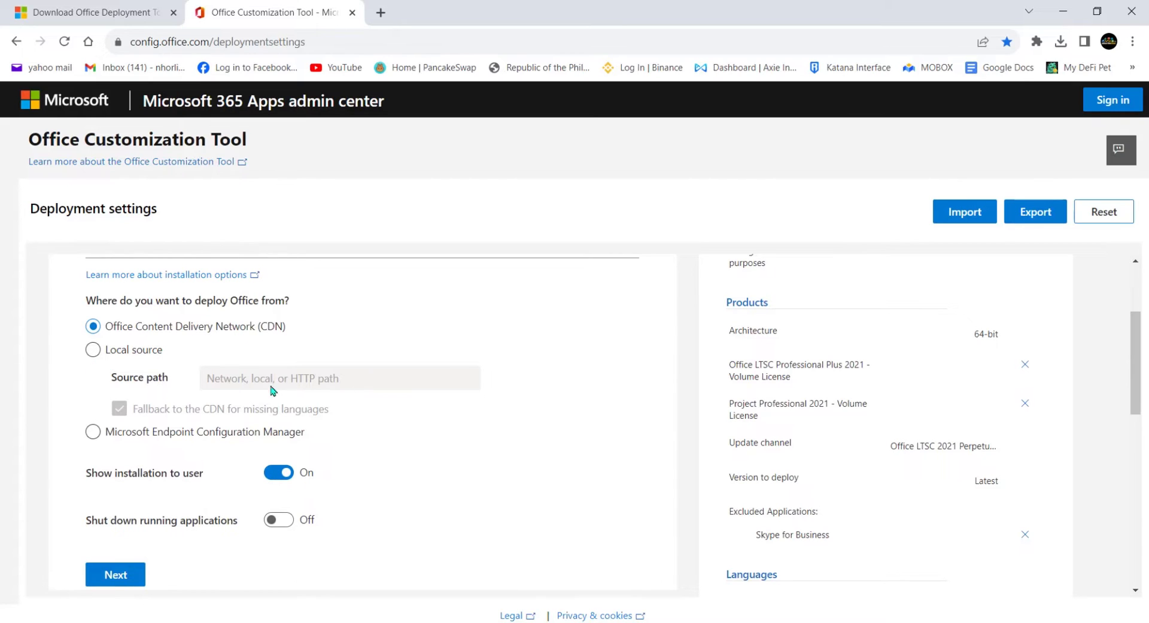
scroll(431, 398, "down", 1)
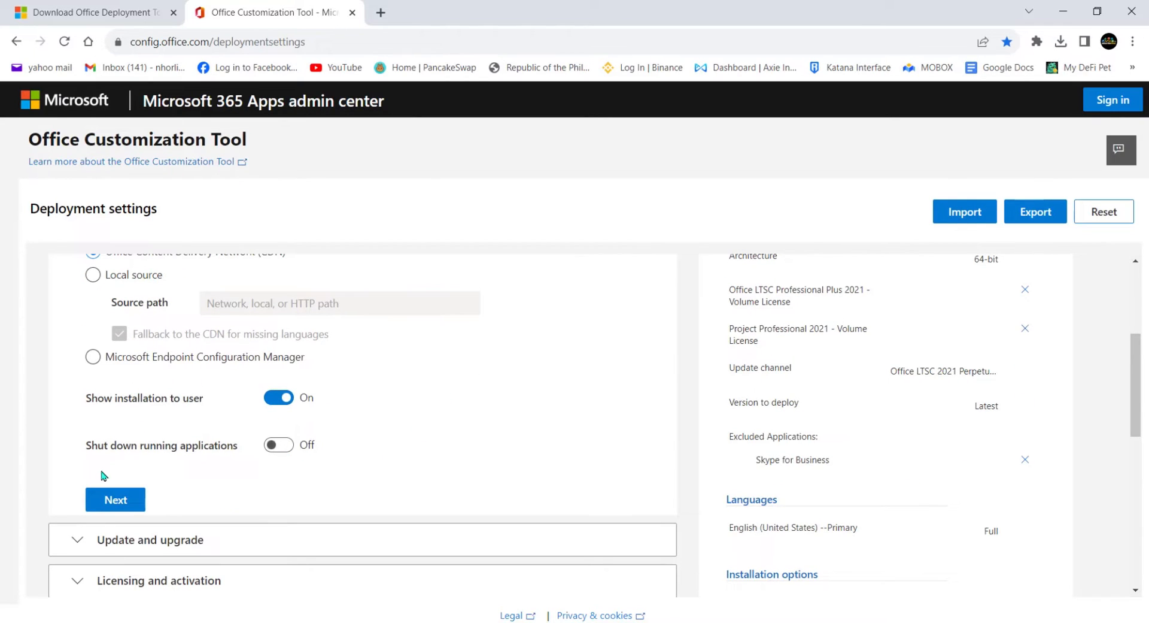
left_click(111, 506)
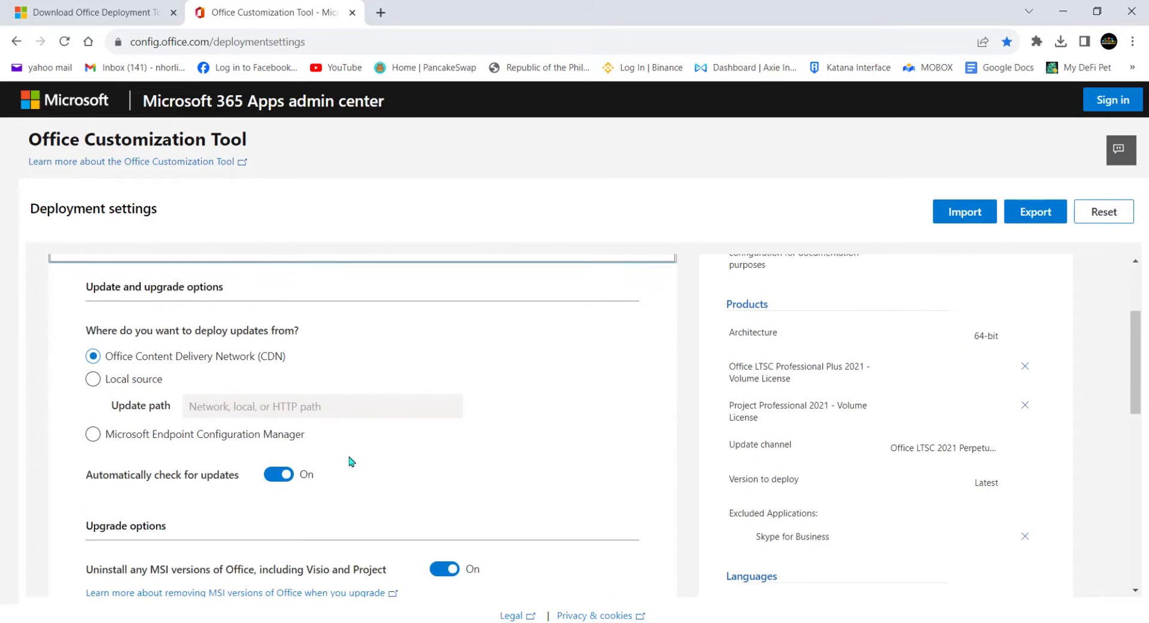
scroll(407, 419, "down", 2)
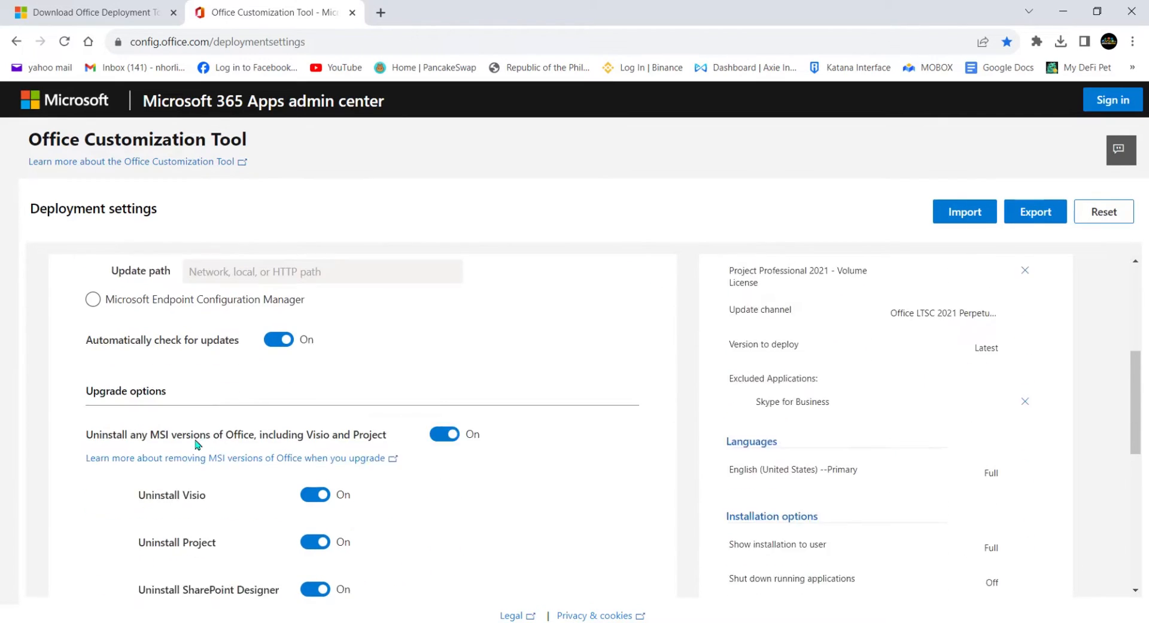
scroll(209, 431, "down", 3)
scroll(503, 413, "down", 3)
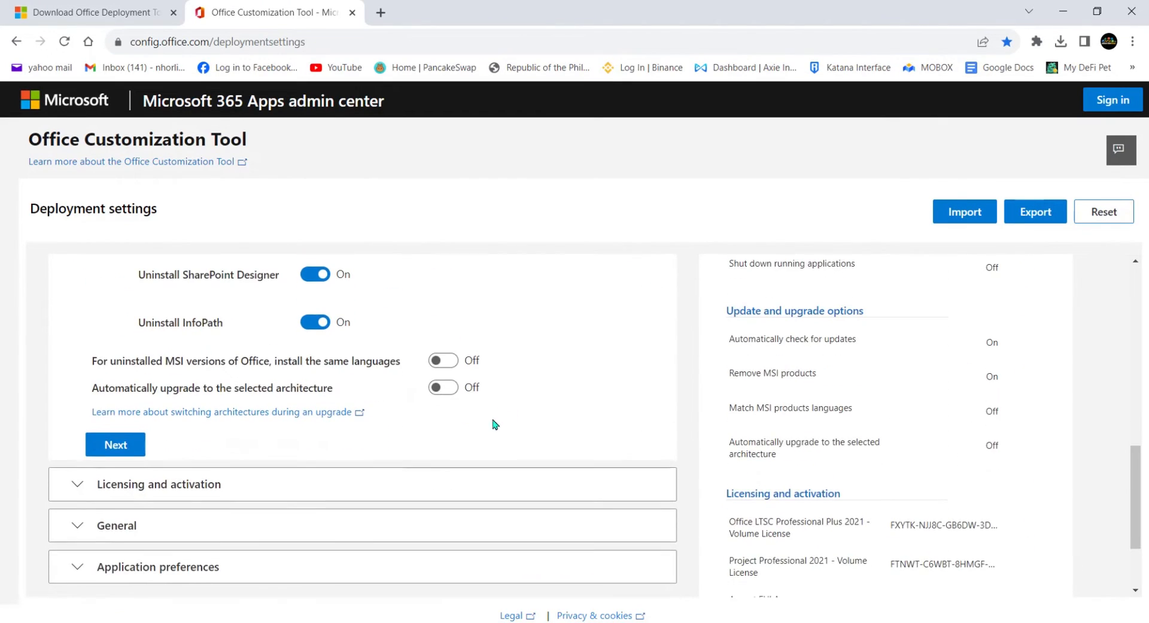
left_click(115, 443)
Keep the default licensing and activation settings, leave the organization name and description blank, and continue to the application preferences
scroll(419, 461, "down", 3)
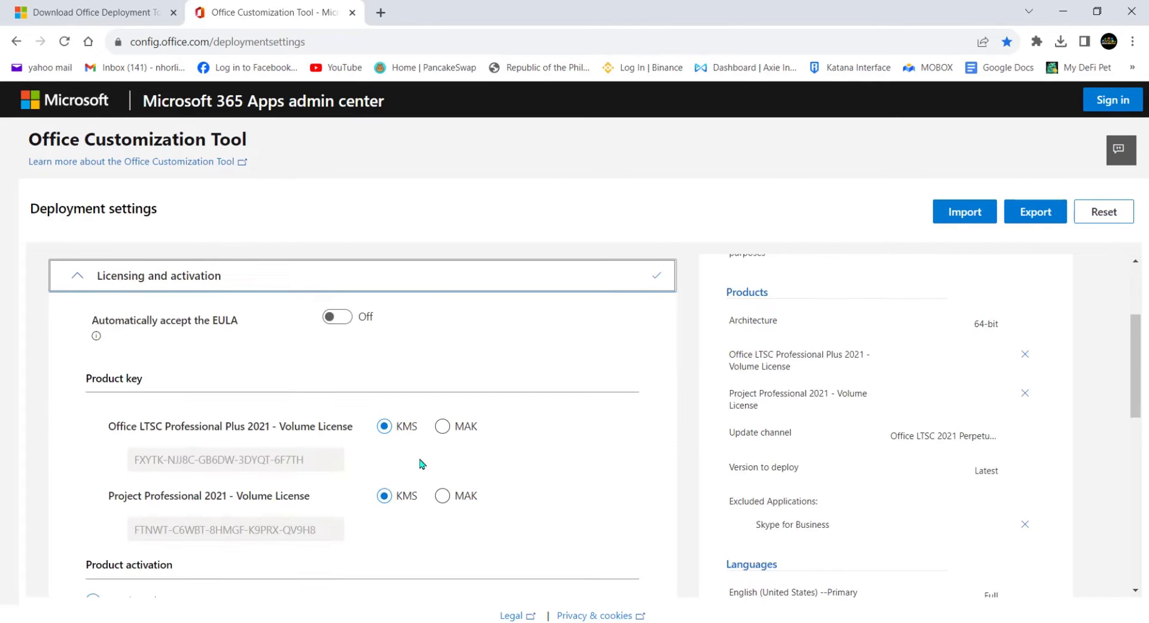
scroll(120, 434, "down", 2)
scroll(70, 461, "down", 1)
scroll(375, 409, "up", 1)
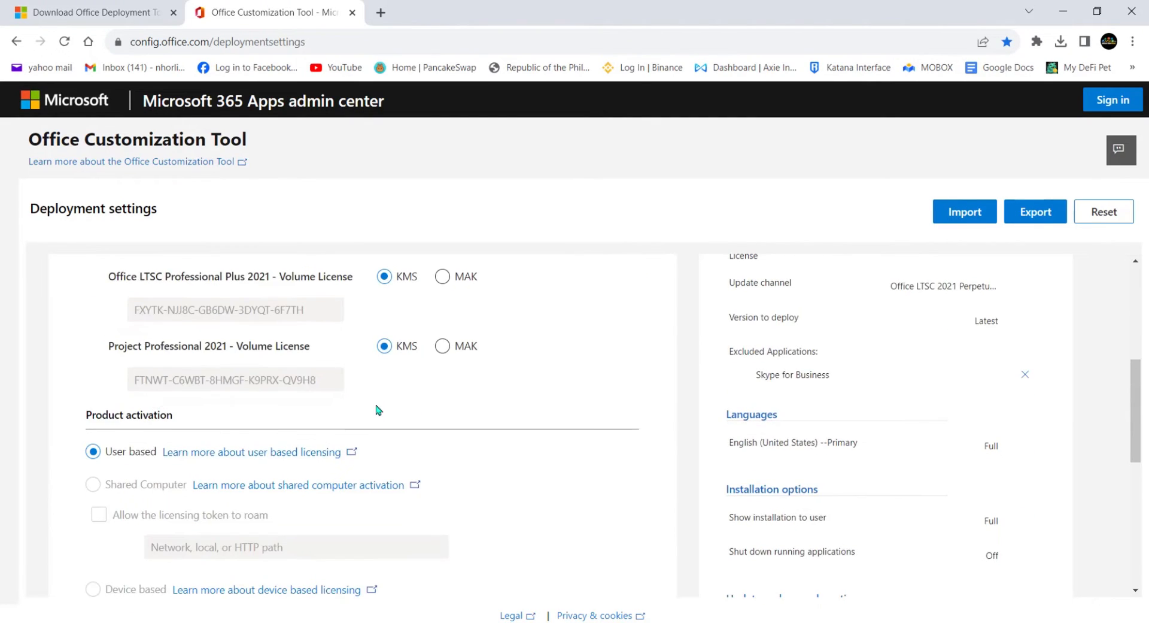
scroll(83, 449, "down", 2)
left_click(107, 482)
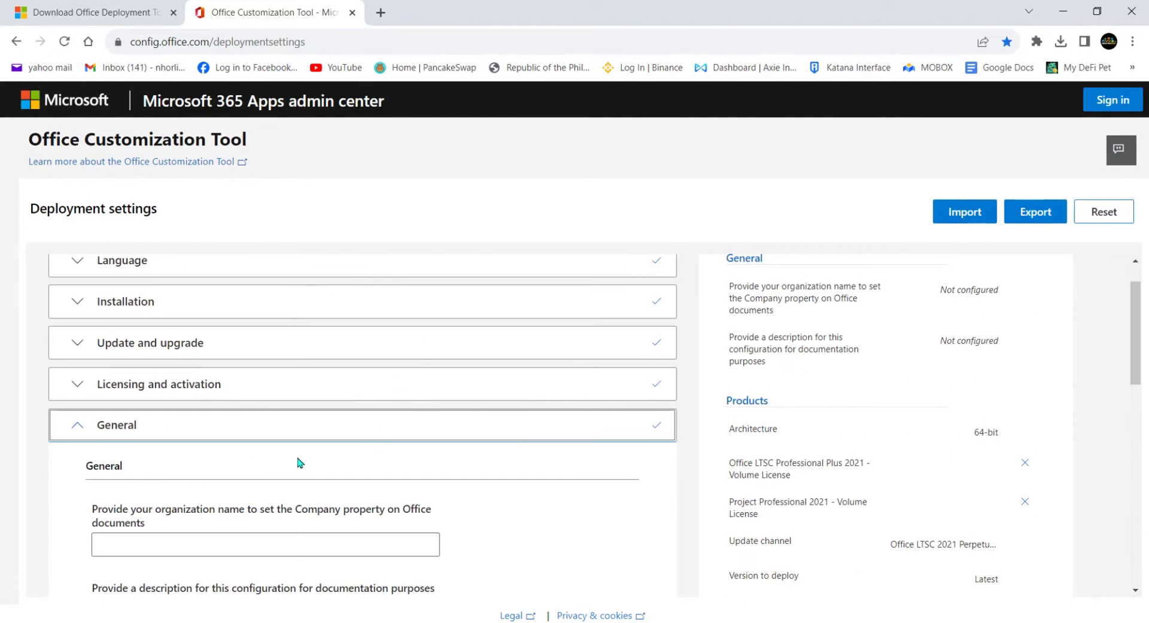
scroll(298, 462, "down", 5)
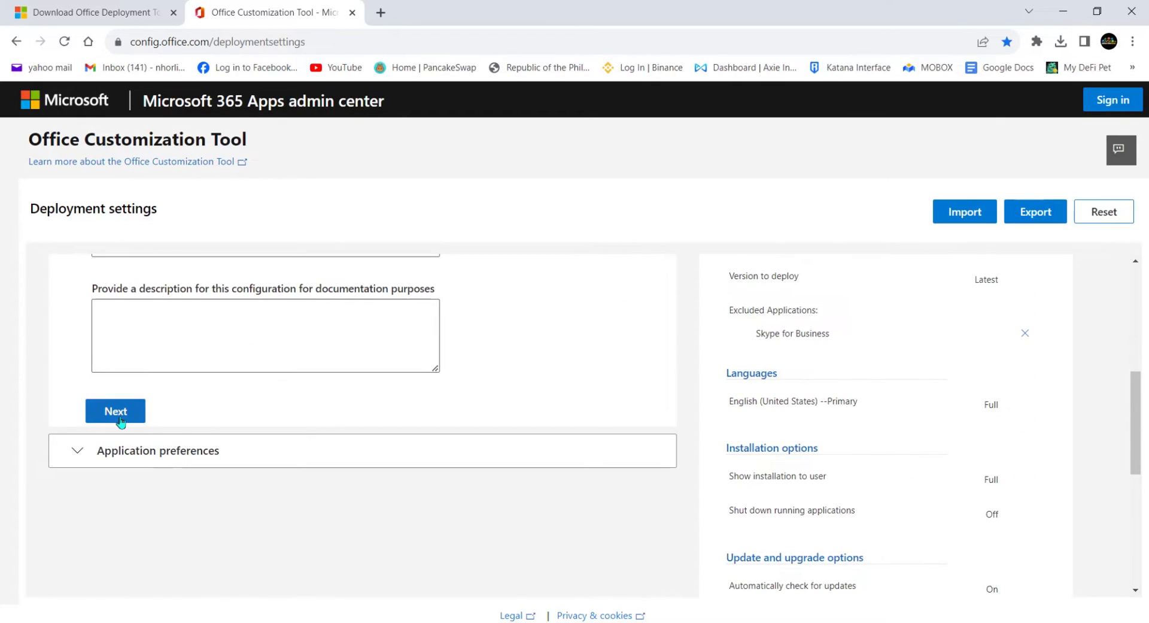
left_click(118, 413)
Look through the application preferences without changing any, and finish the deployment settings
scroll(219, 429, "down", 2)
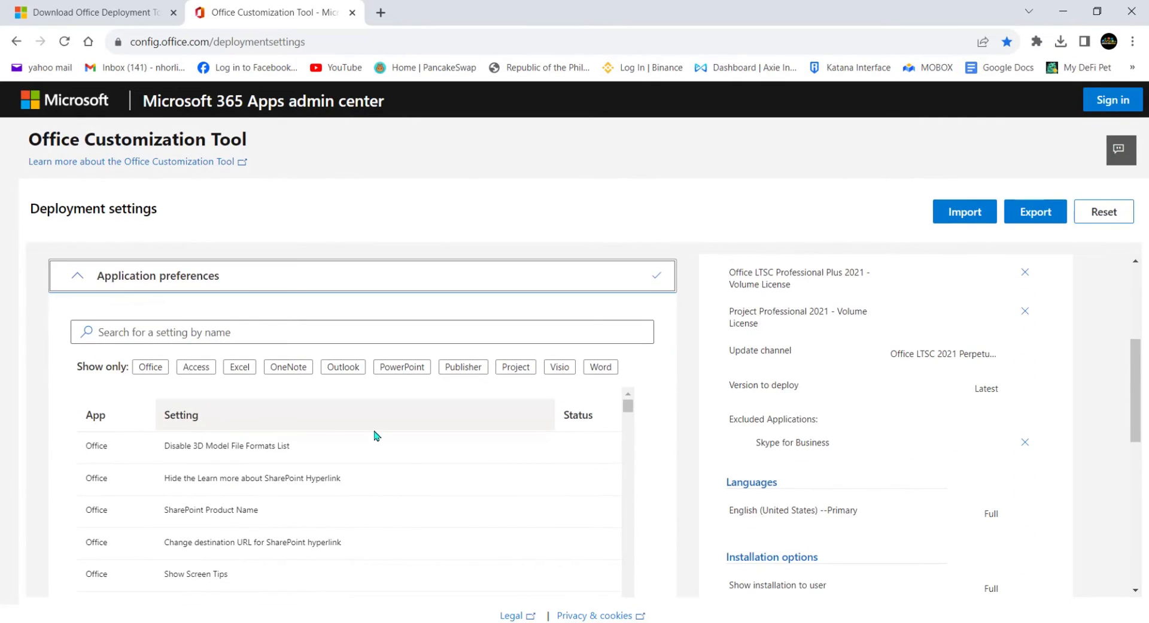
scroll(431, 423, "down", 5)
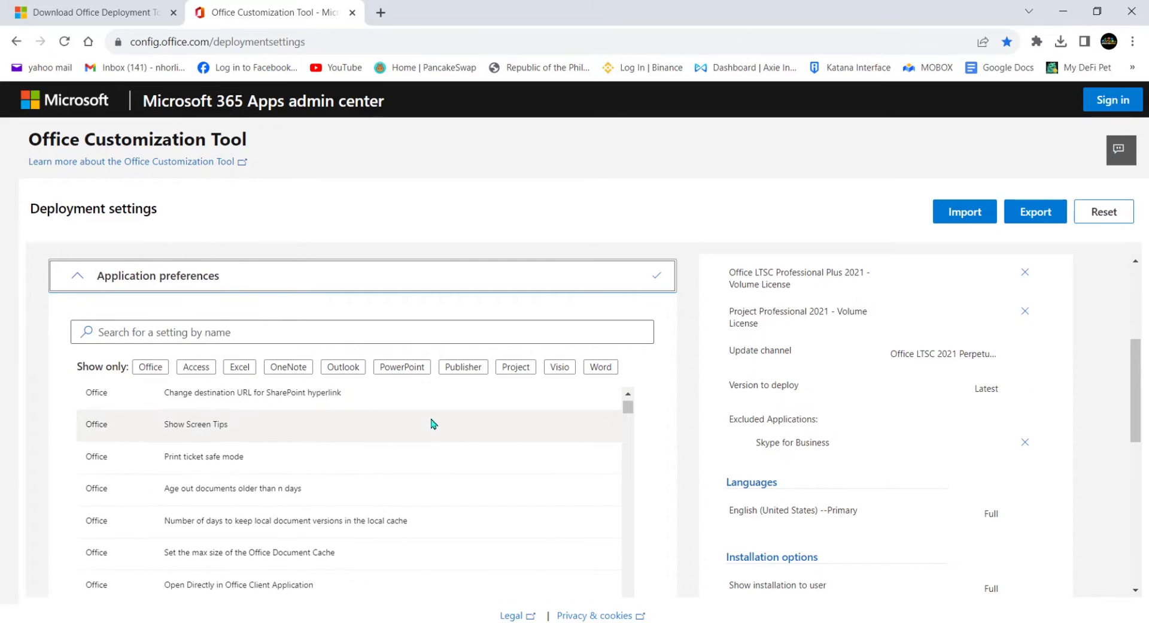
scroll(521, 432, "down", 8)
left_click_drag(627, 418, 623, 616)
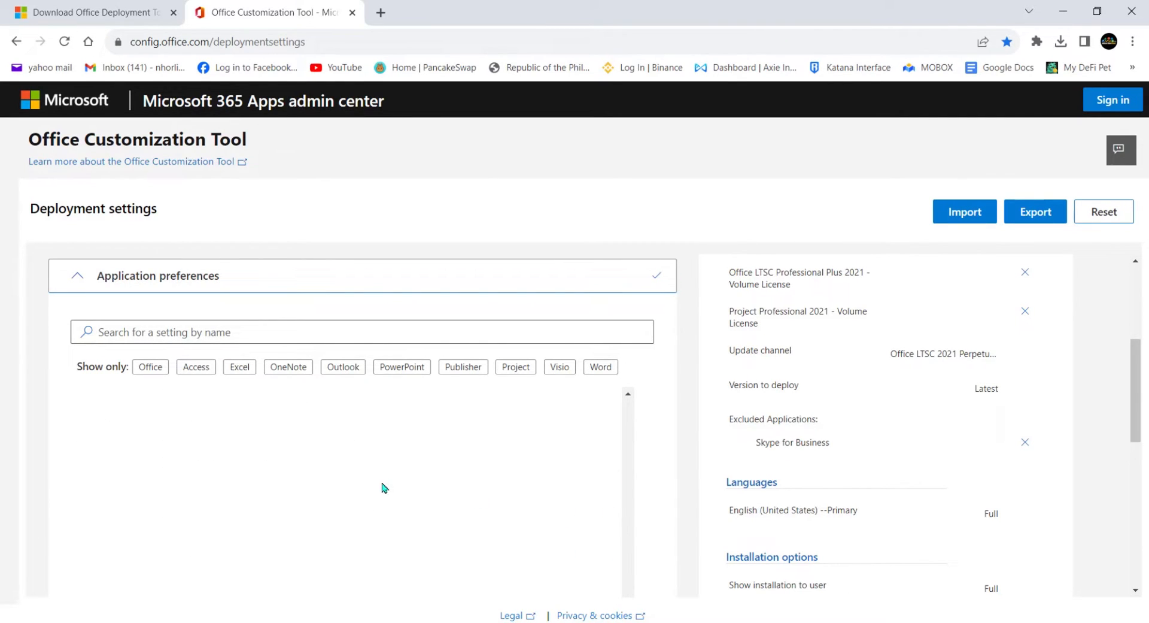
scroll(542, 371, "up", 4)
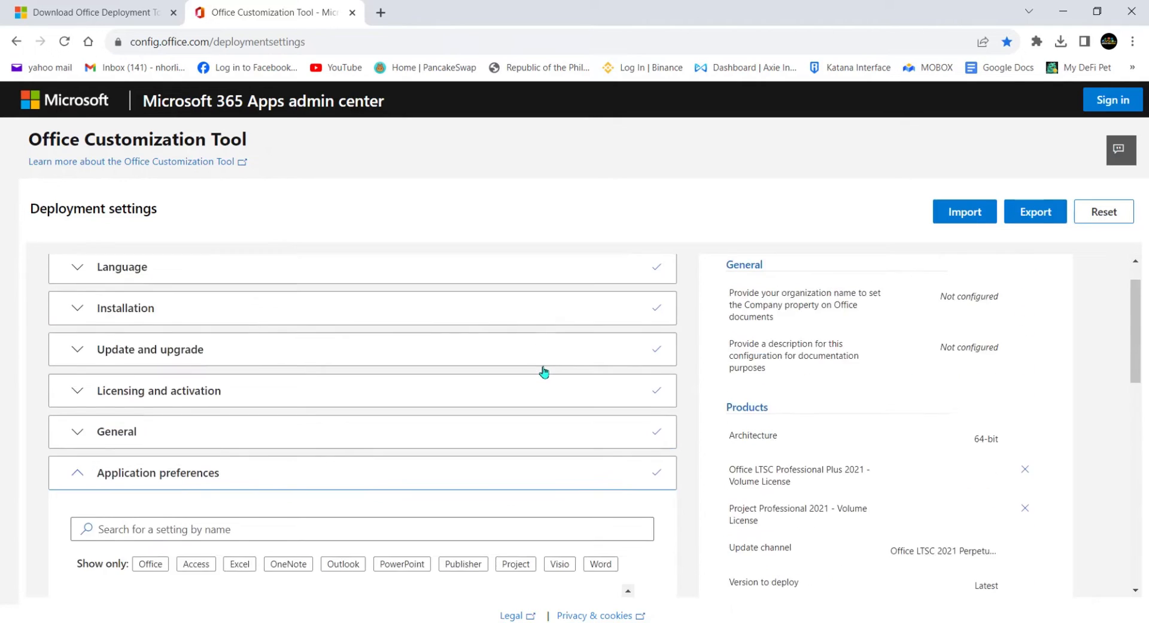
scroll(544, 377, "down", 5)
scroll(907, 496, "down", 8)
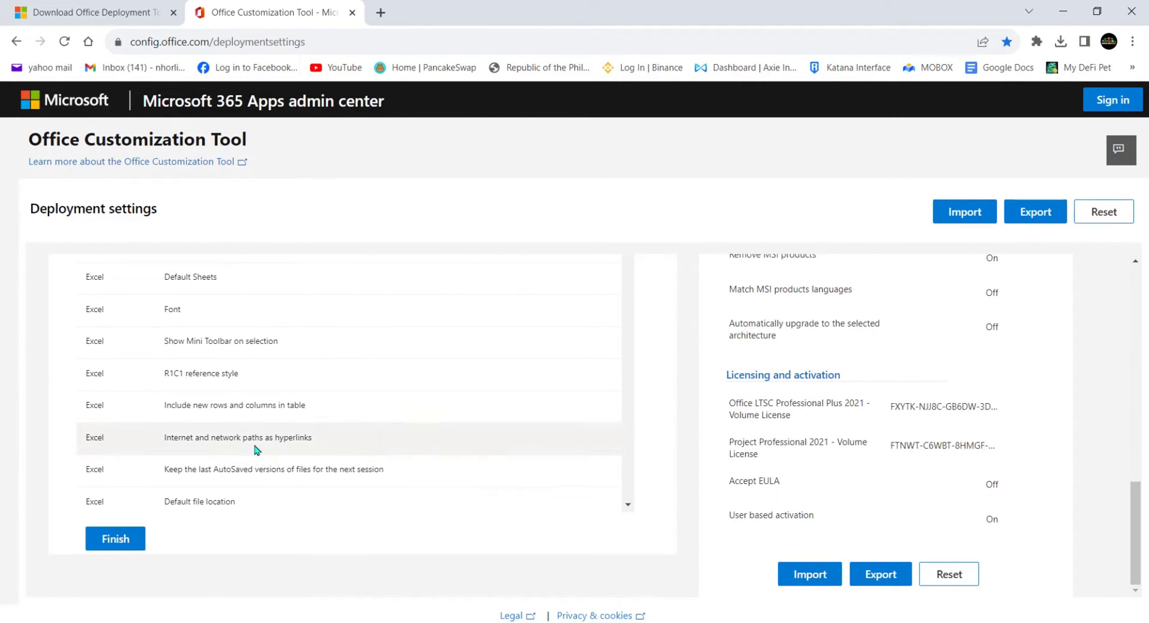
left_click(115, 542)
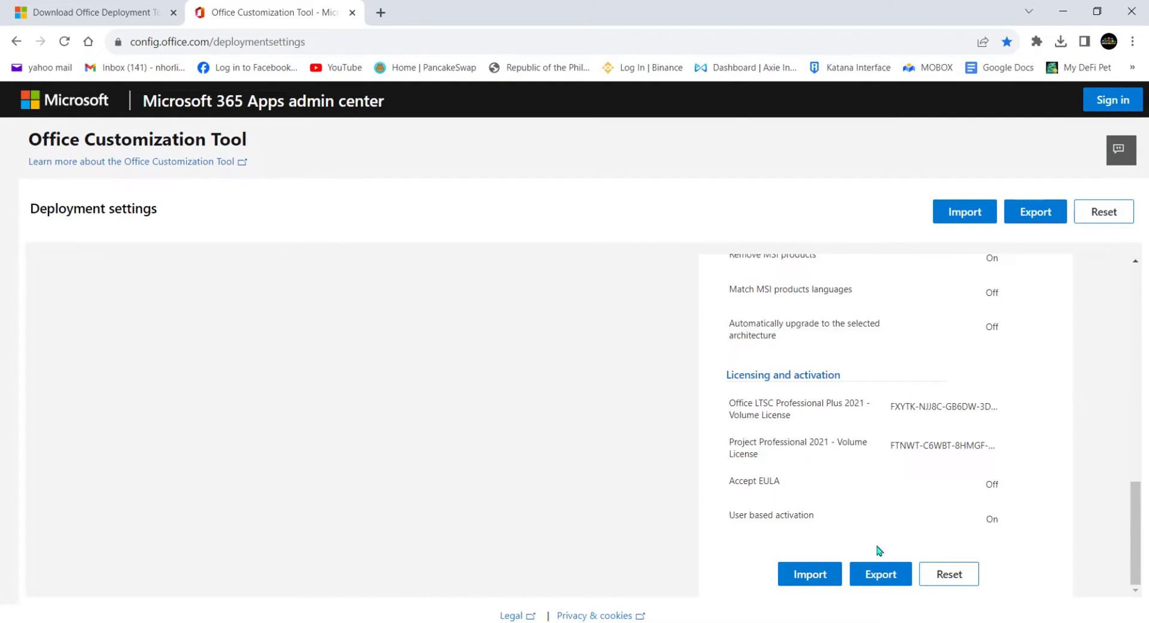
Export the configuration to XML with current file format settings kept, the license terms accepted and the file name Configuration
left_click(1041, 213)
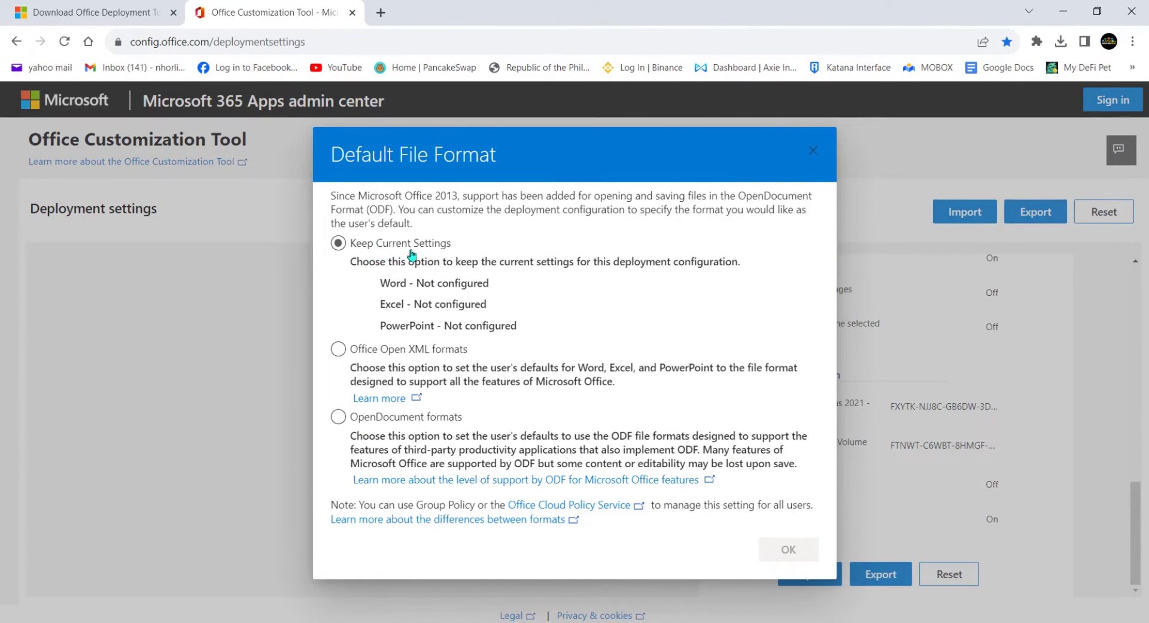
left_click(344, 250)
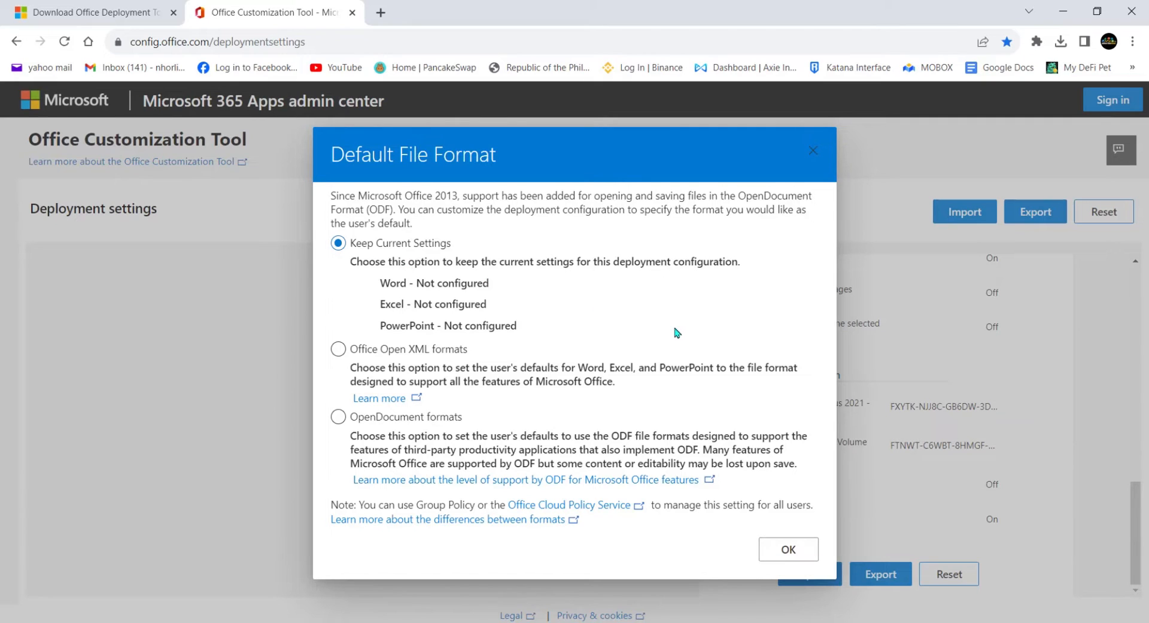
left_click(778, 554)
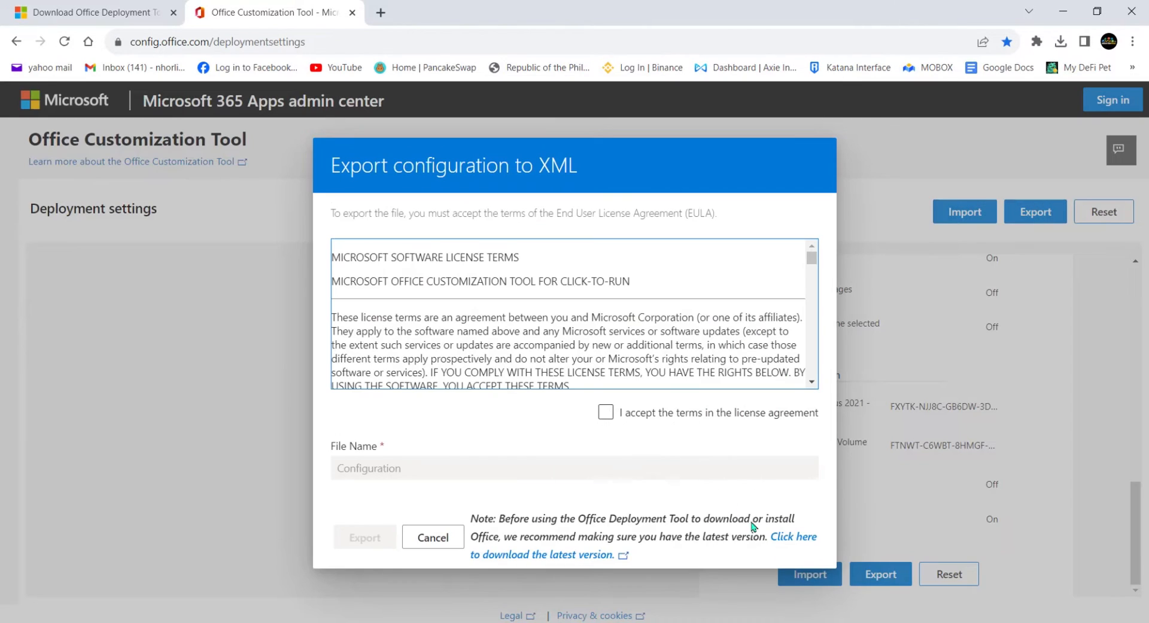
left_click(606, 412)
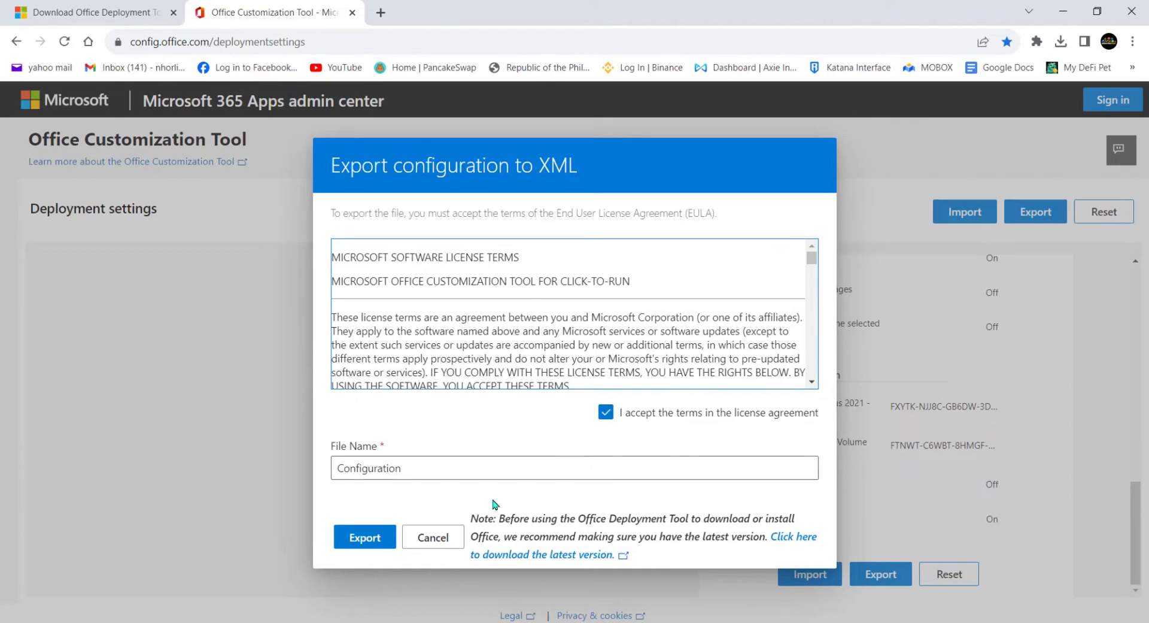
left_click(361, 538)
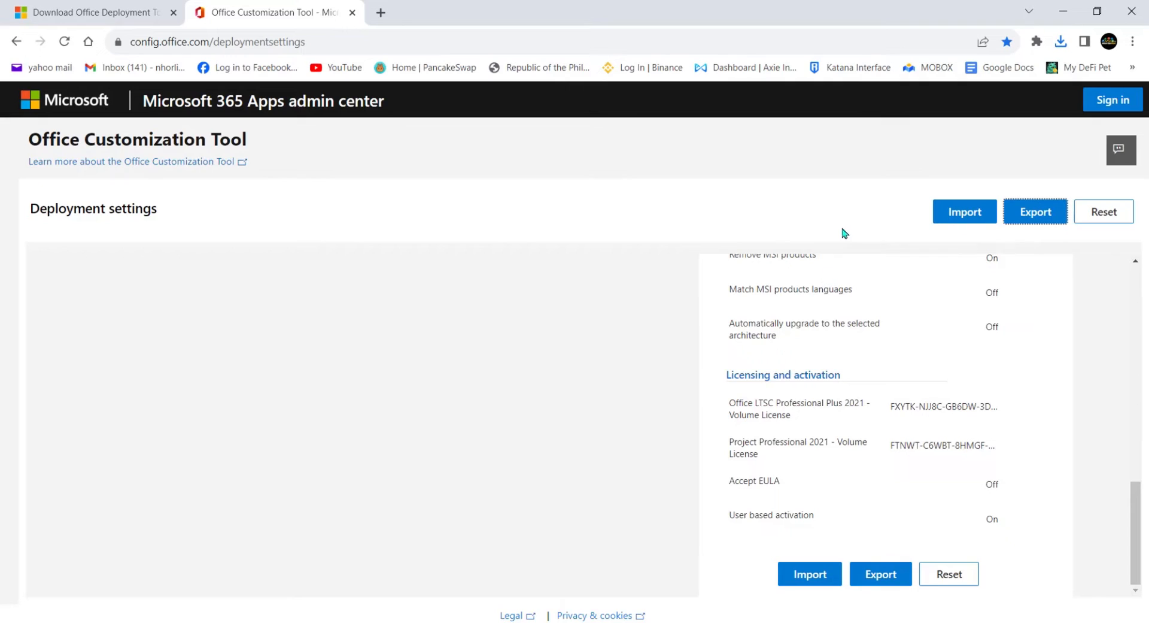
left_click(1060, 43)
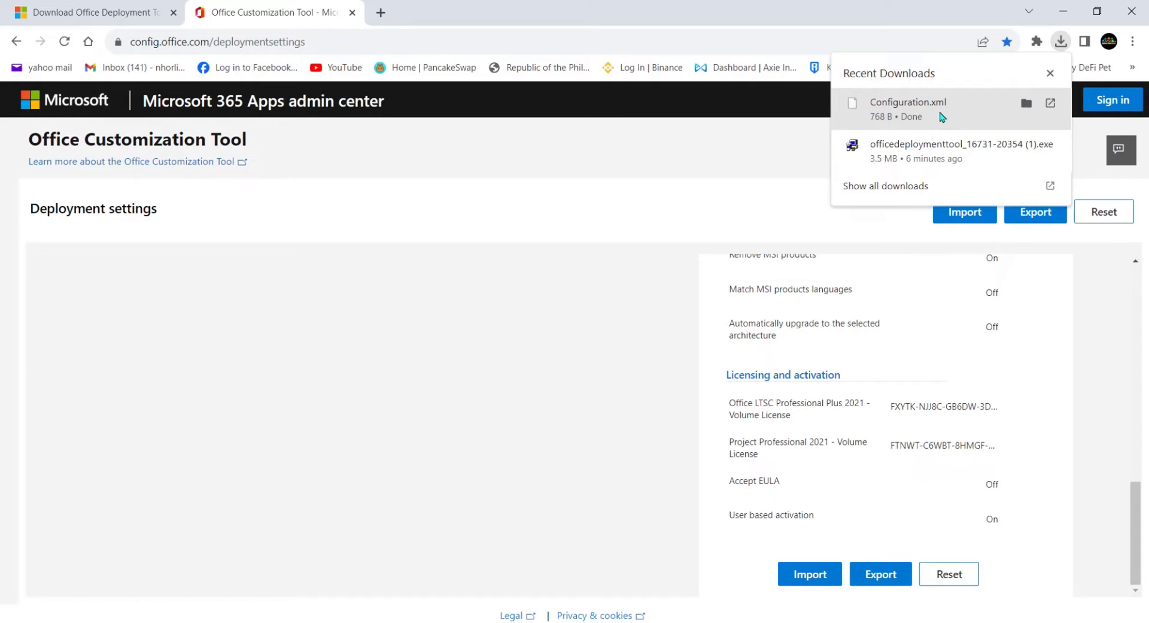
left_click(891, 187)
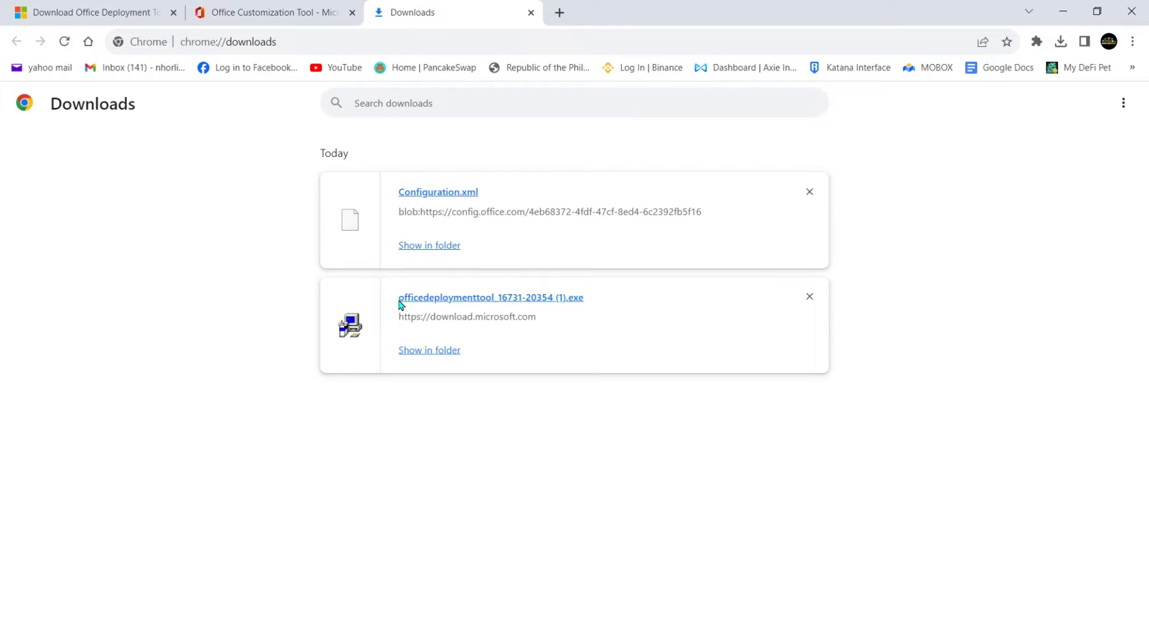
left_click(425, 352)
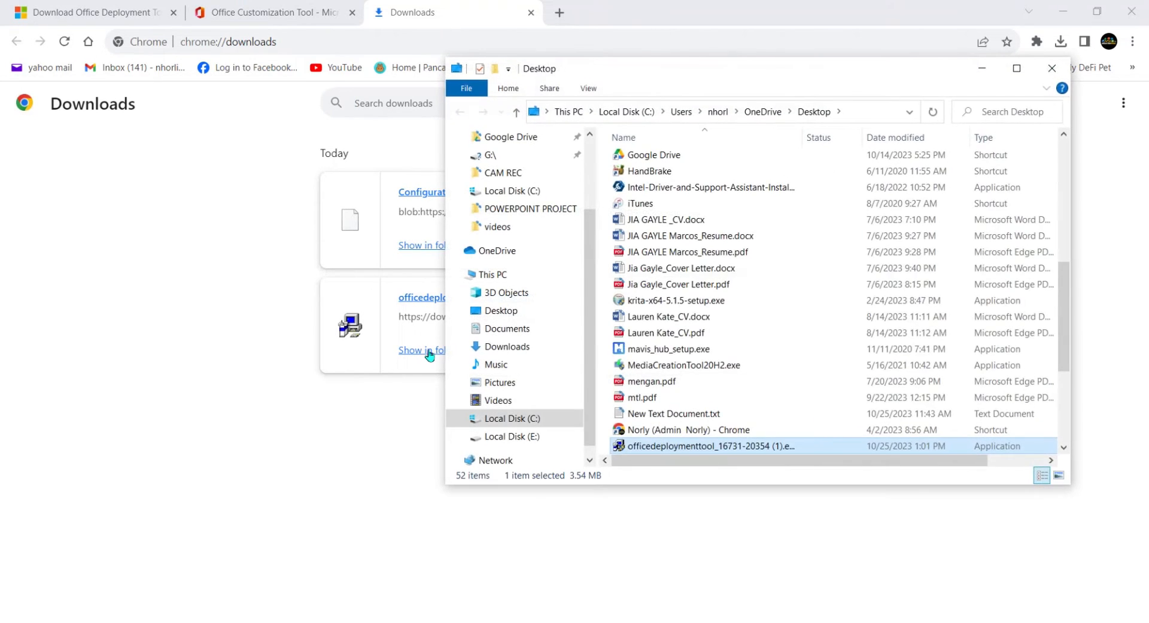
scroll(806, 317, "down", 2)
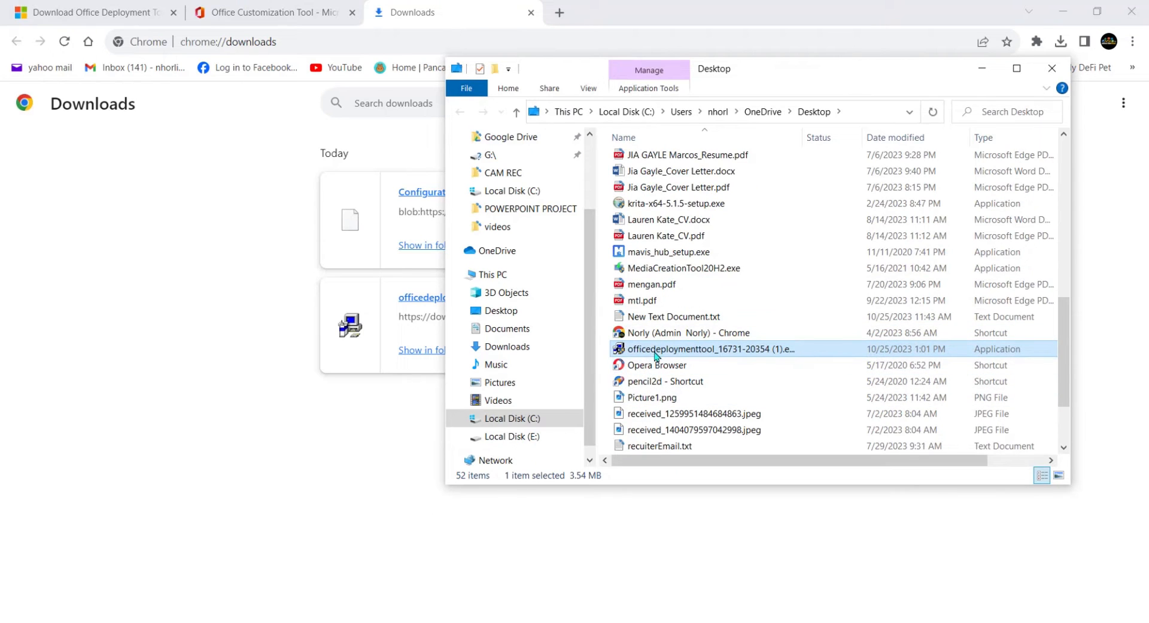
right_click(730, 353)
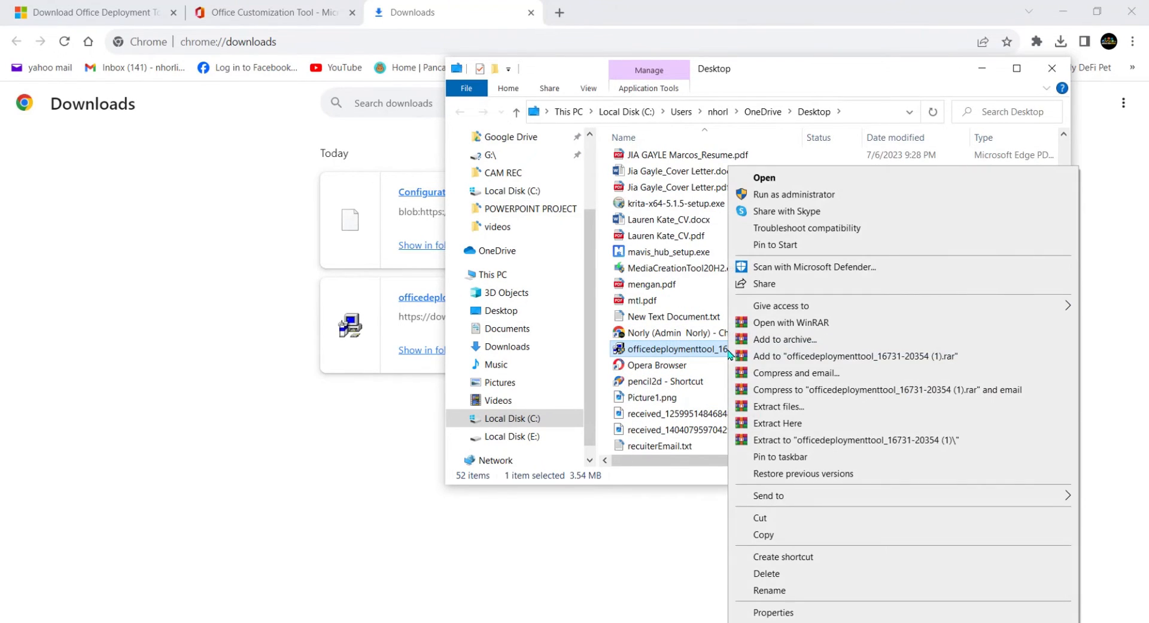
left_click(775, 539)
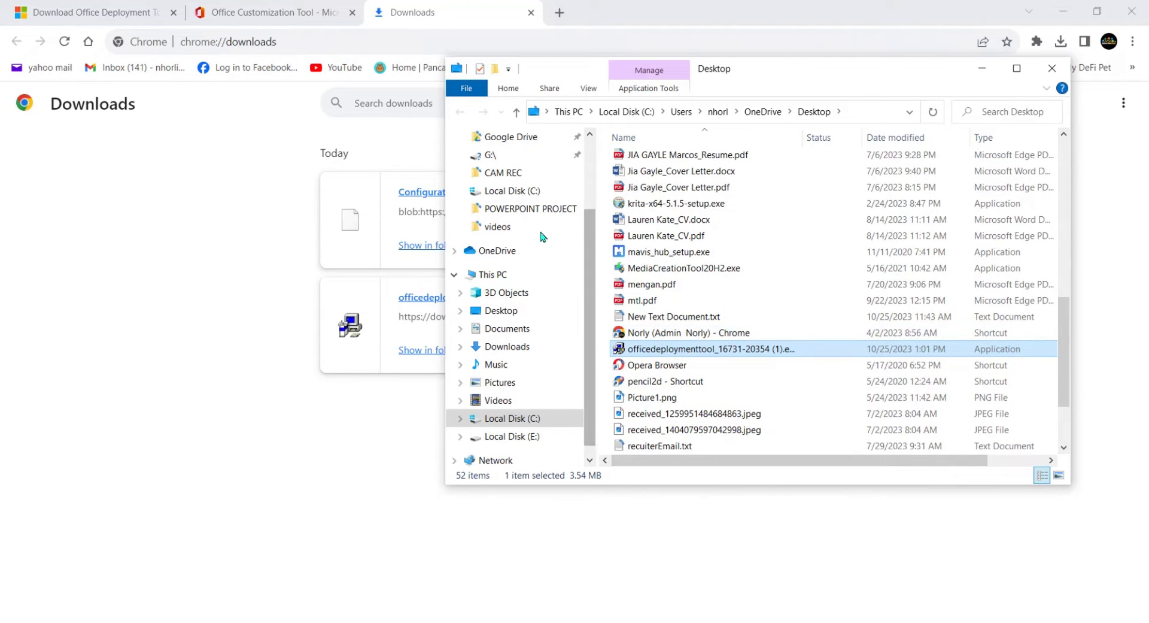
Create a new folder named ms office 2021 on Local Disk (C:)
left_click(510, 418)
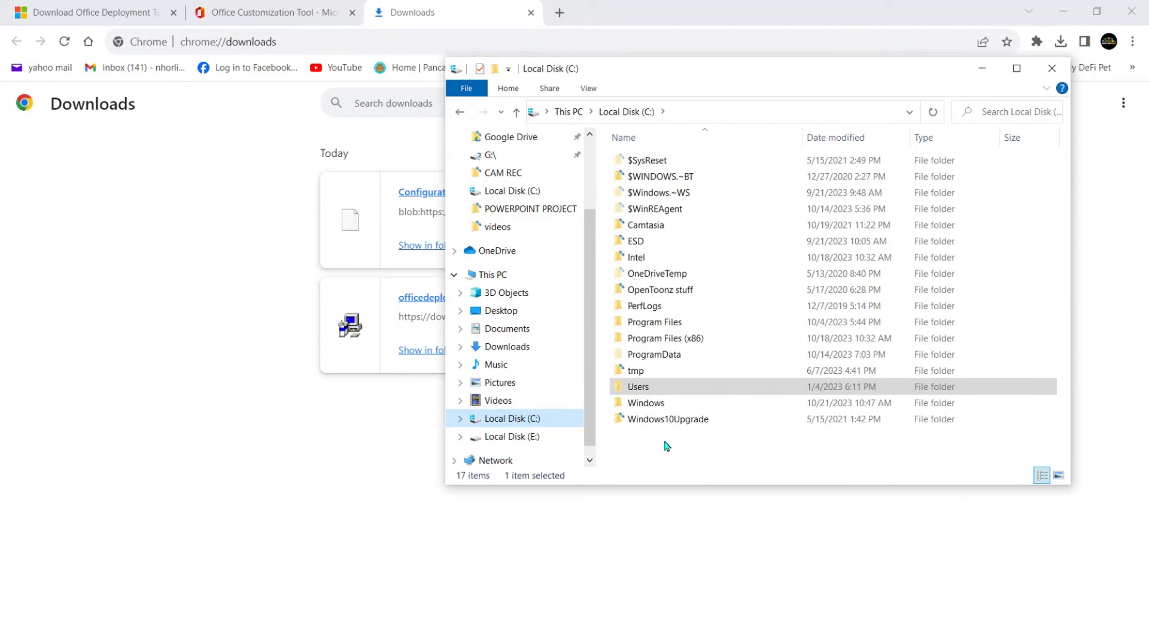
right_click(665, 444)
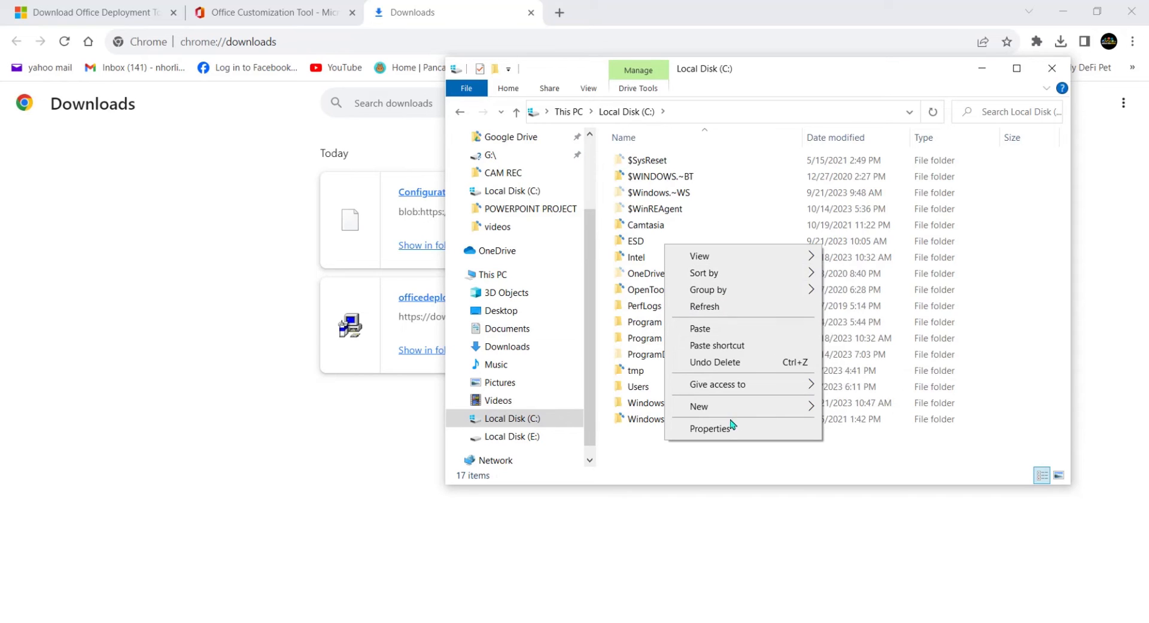
mouse_move(804, 411)
left_click(850, 410)
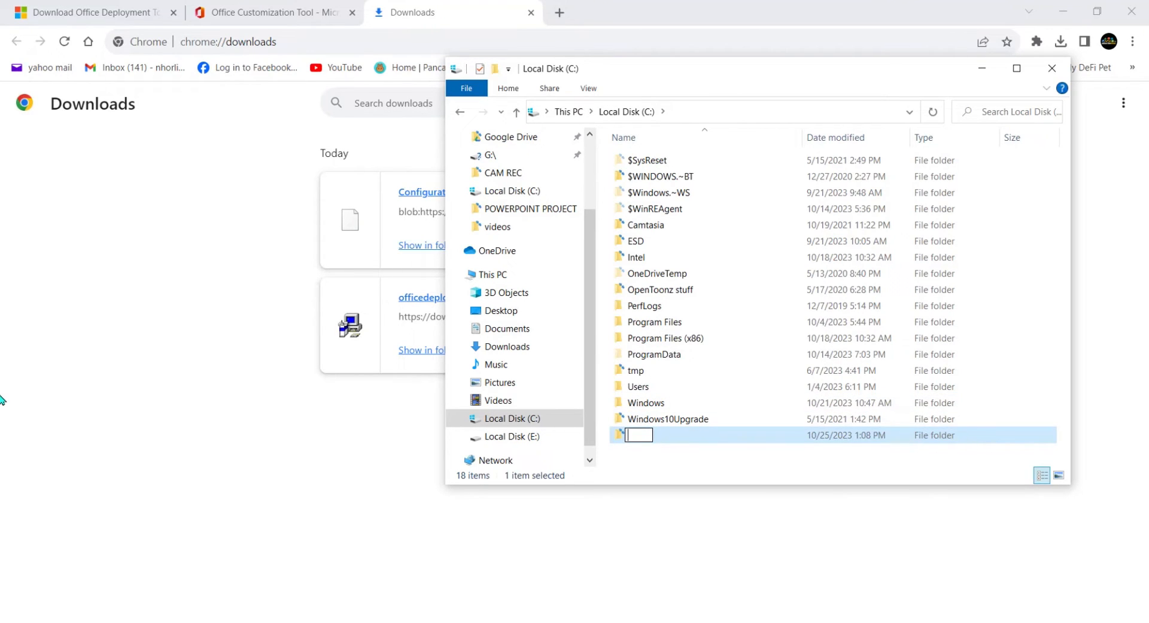
type("ms office")
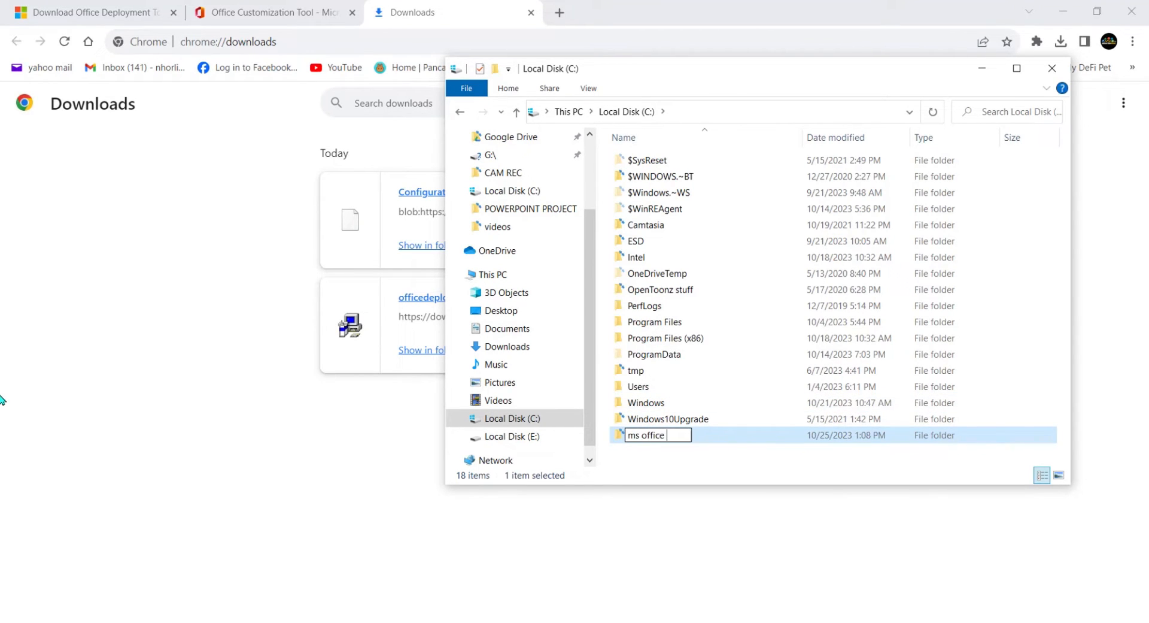
type(" 2021")
left_click(668, 470)
Paste the copied Office Deployment Tool installer into the ms office 2021 folder
double_click(663, 435)
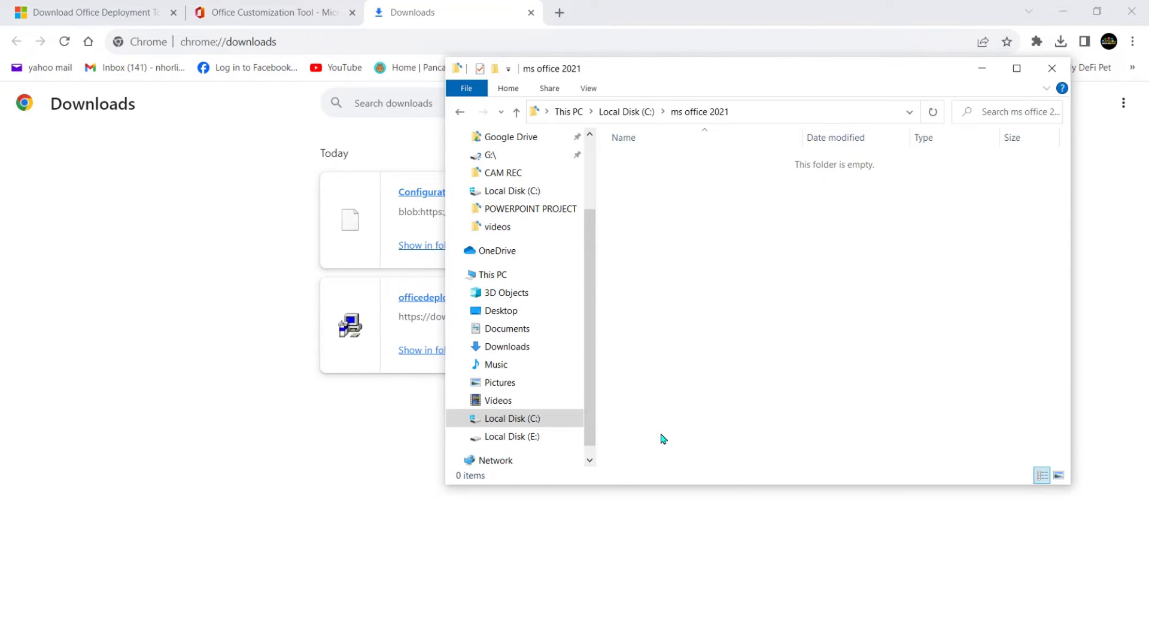
right_click(666, 222)
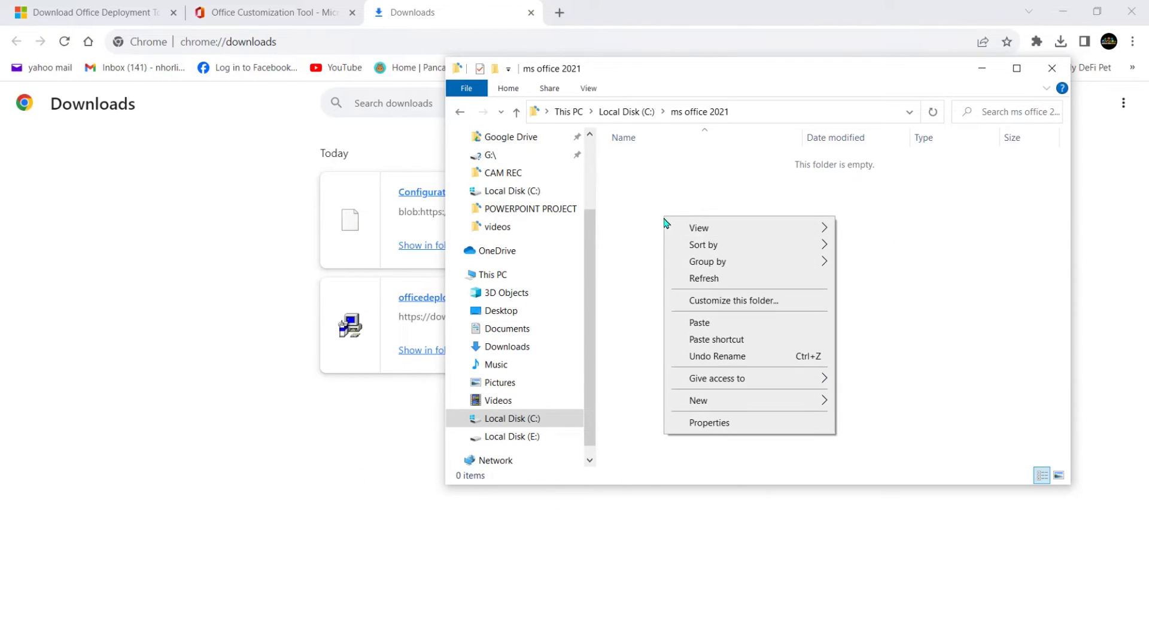
left_click(731, 324)
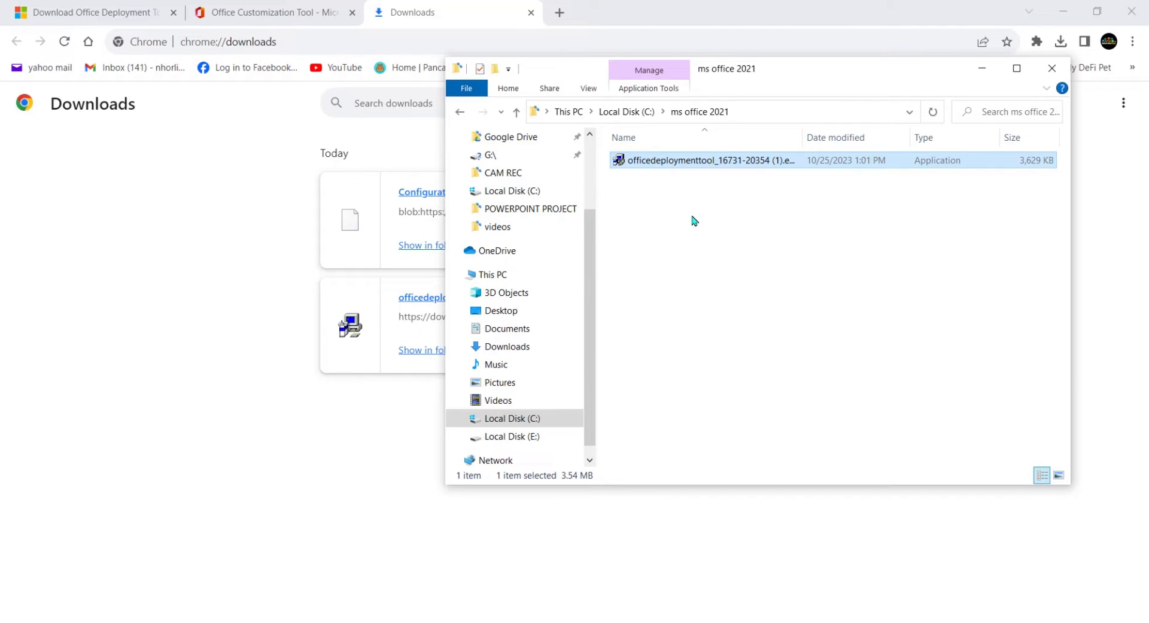
Locate Configuration.xml through the browser's download list and copy it into the ms office 2021 folder
left_click(352, 243)
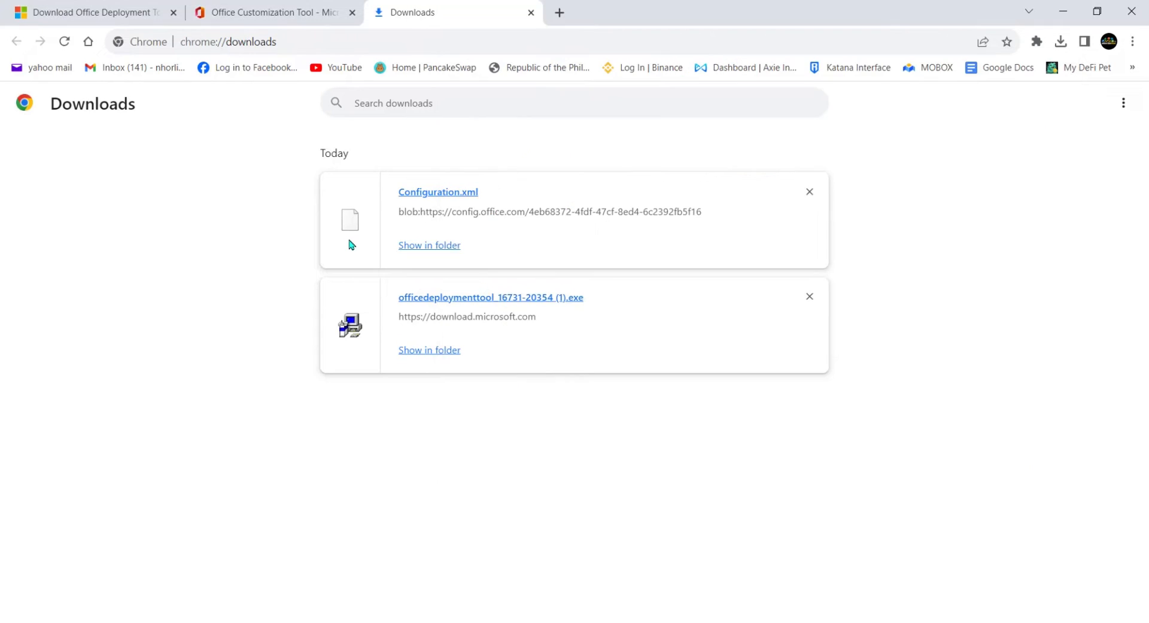
left_click(419, 250)
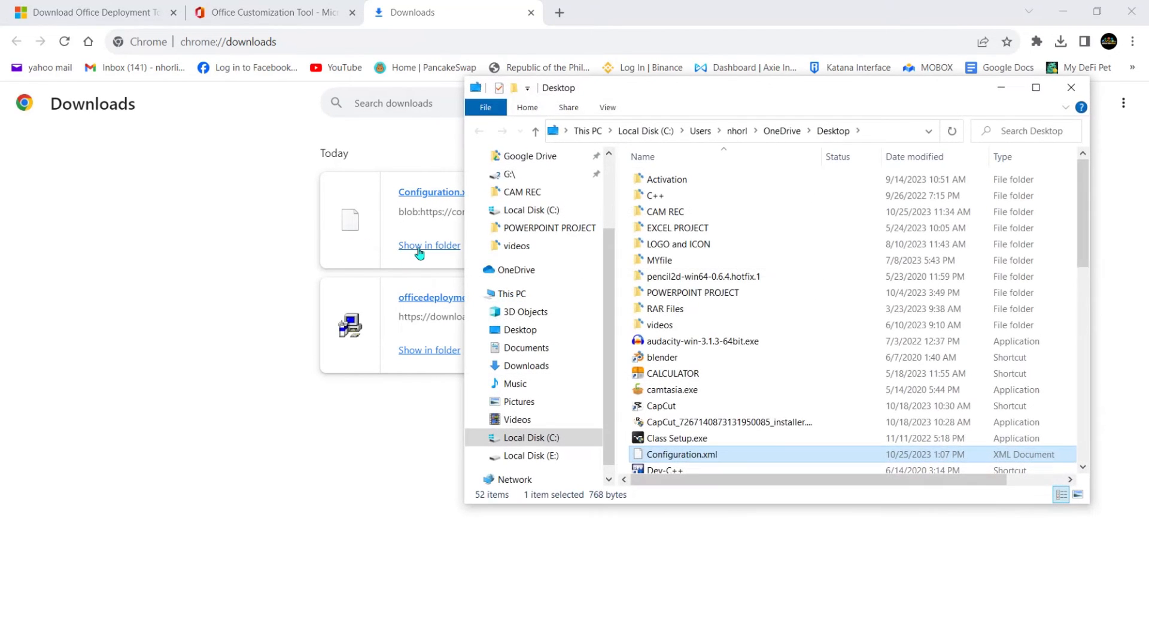
scroll(712, 357, "down", 1)
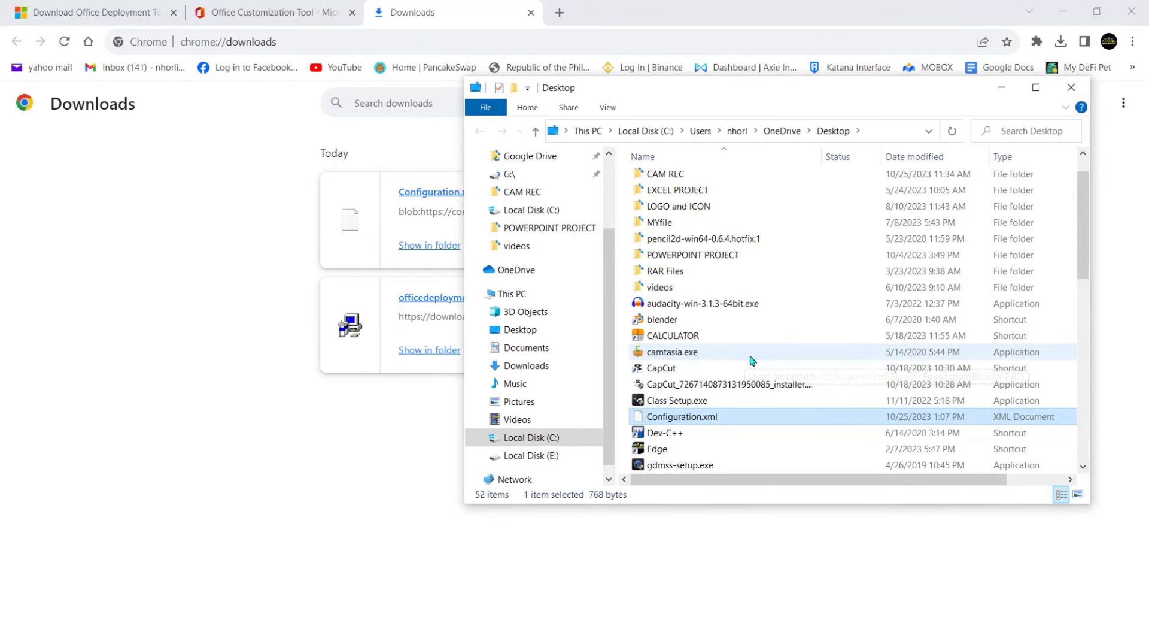
right_click(725, 415)
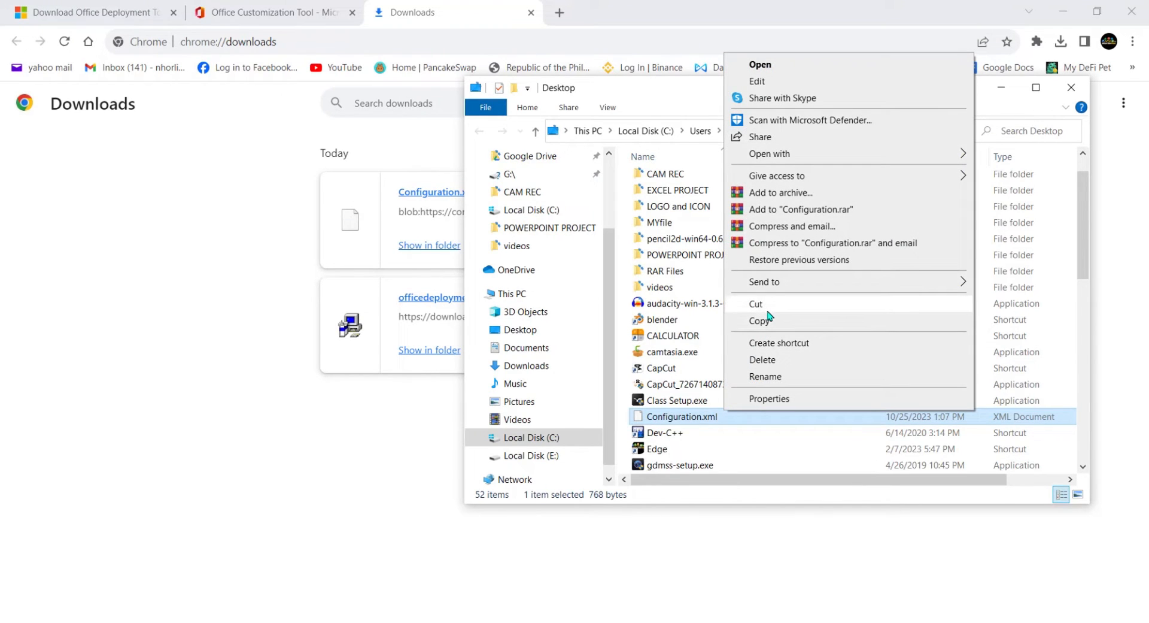
left_click(760, 320)
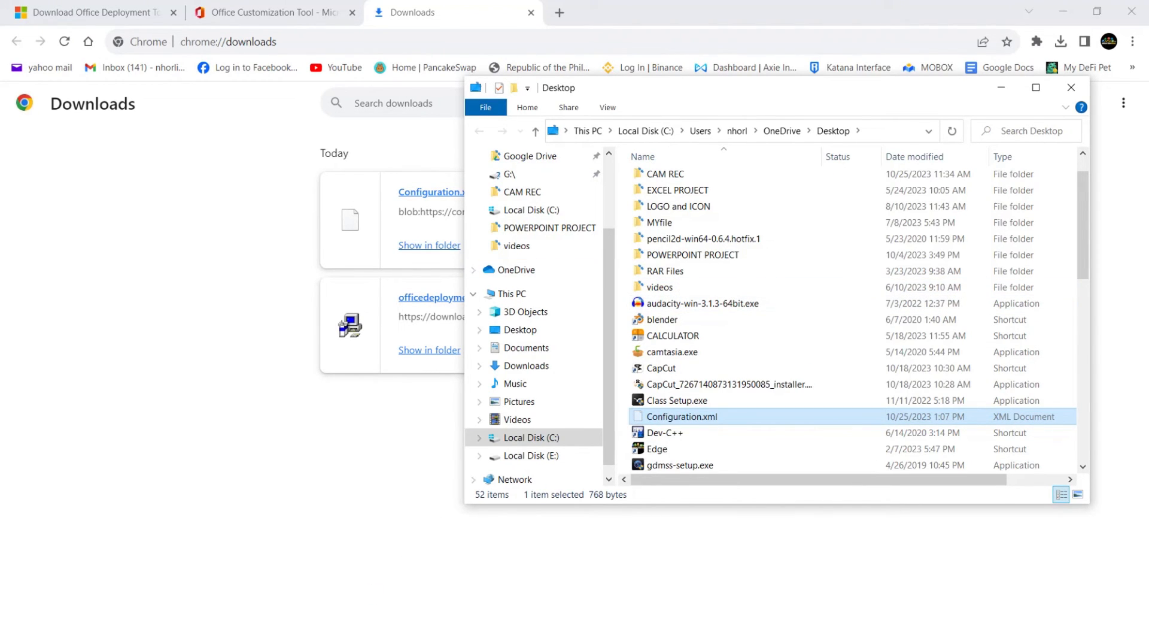
left_click(263, 622)
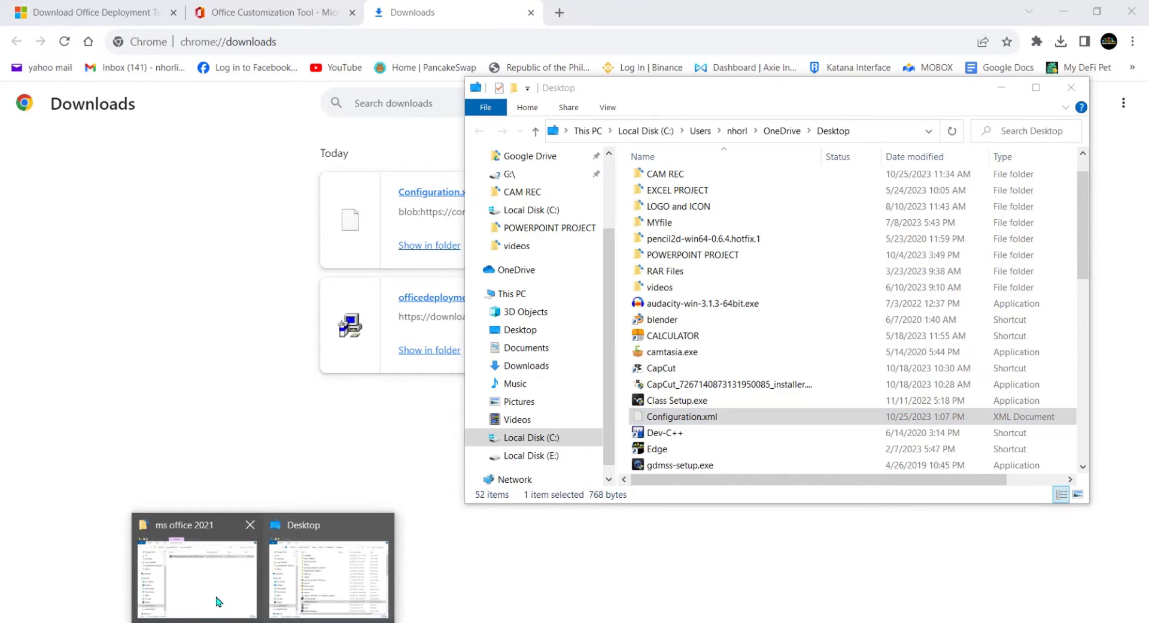
left_click(218, 601)
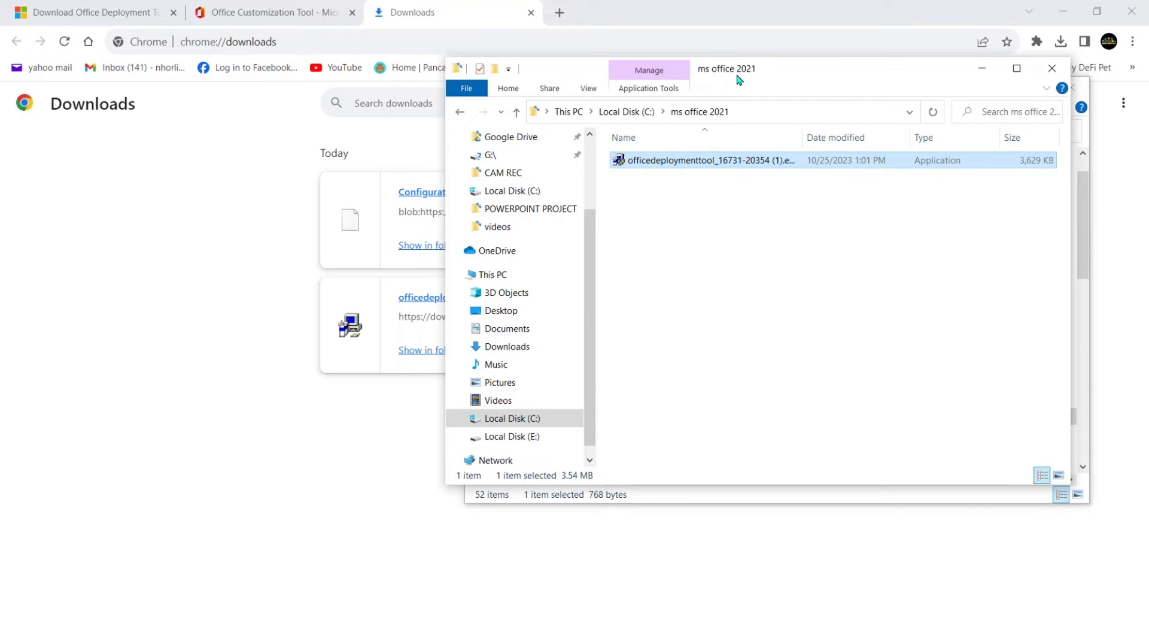
right_click(656, 230)
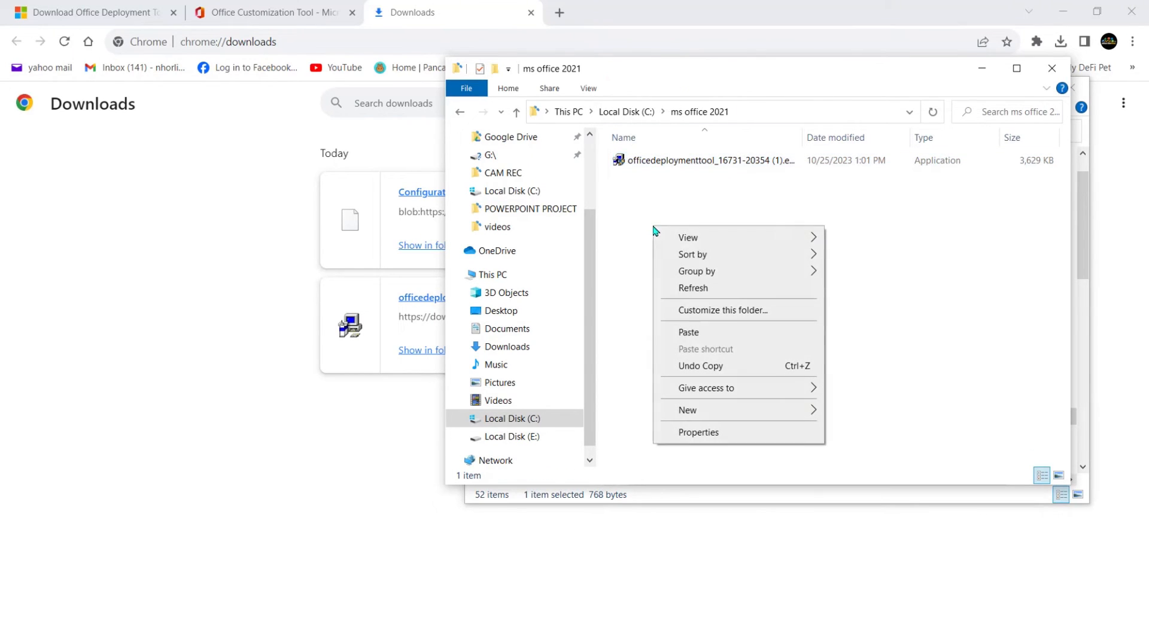
left_click(690, 332)
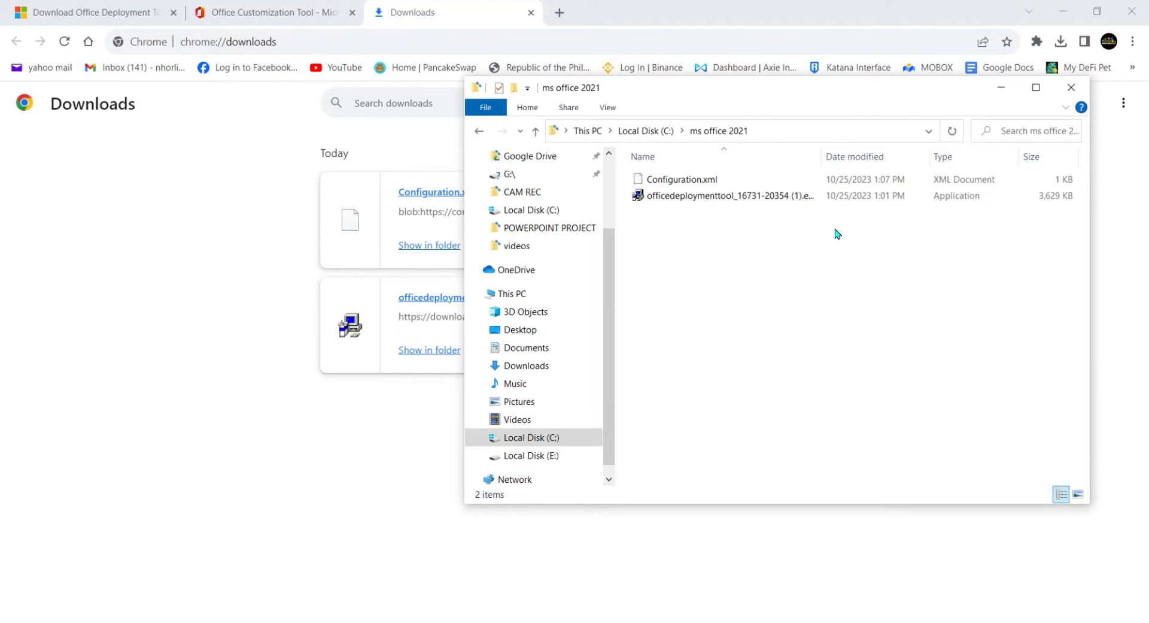
left_click(764, 203)
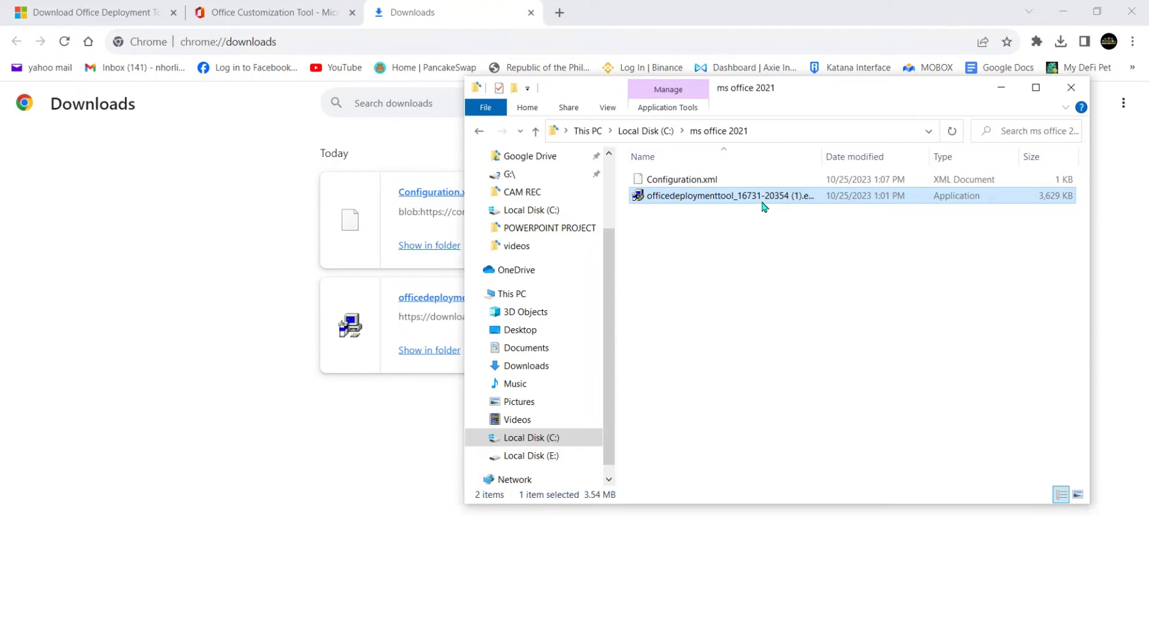
double_click(764, 203)
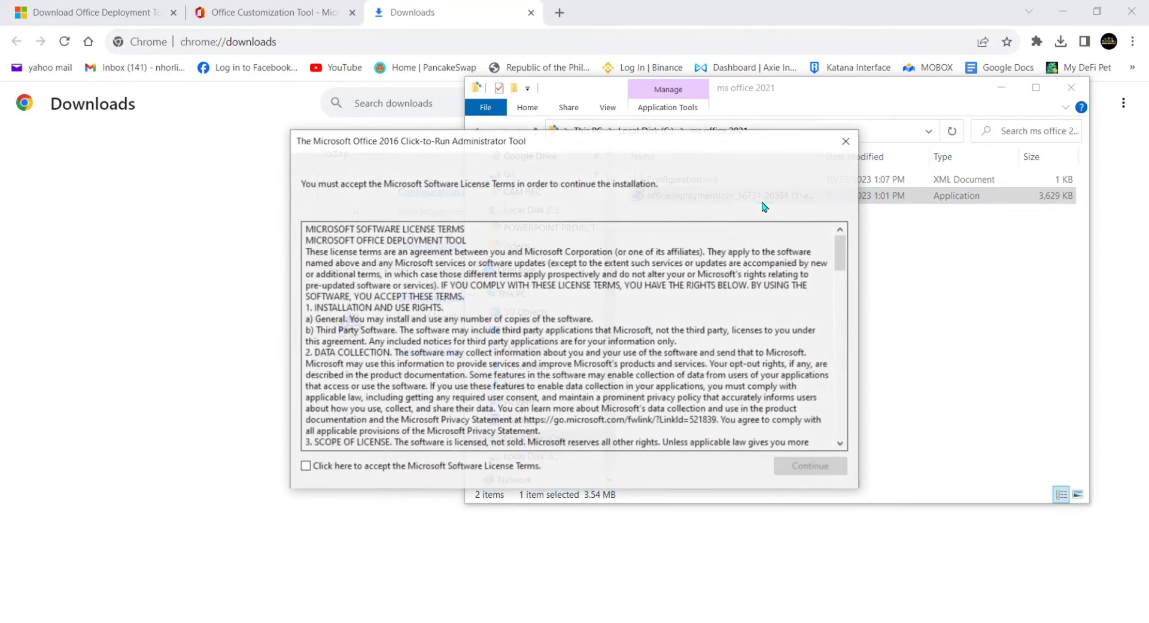
left_click(305, 466)
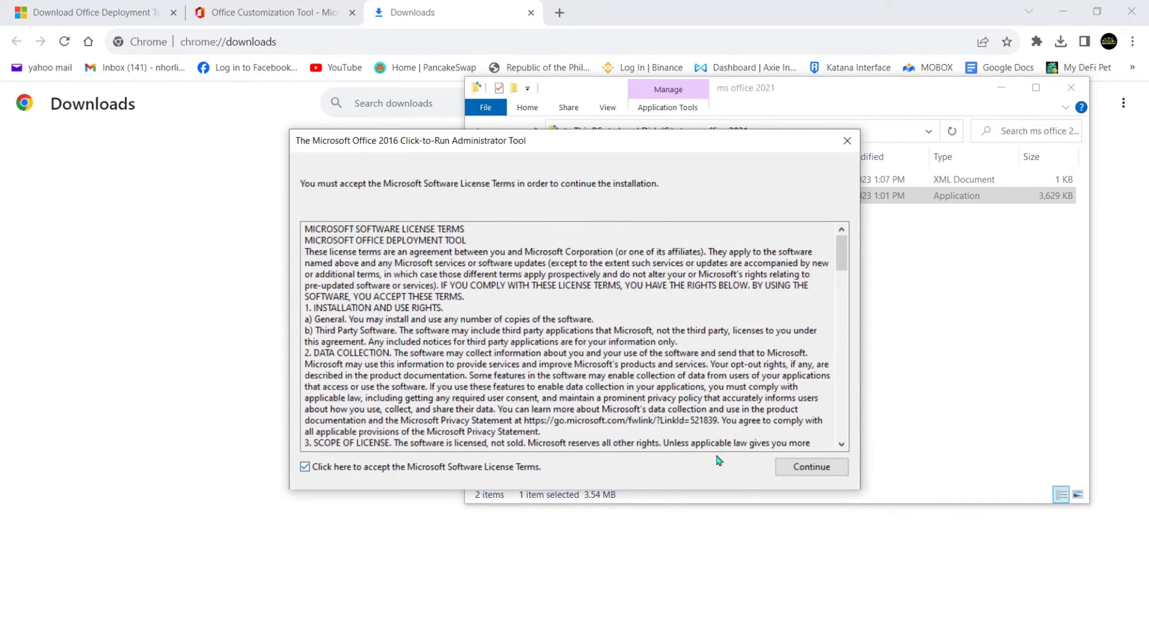
left_click(812, 467)
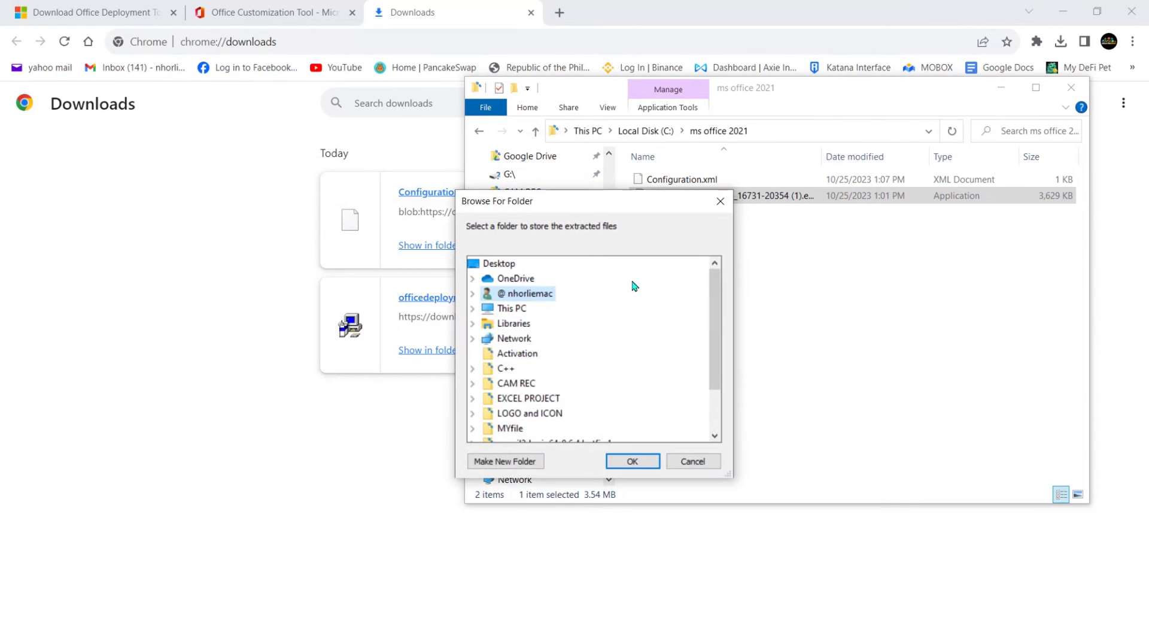
Extract the deployment tool's files into the ms office 2021 folder on Local Disk (C:)
double_click(572, 307)
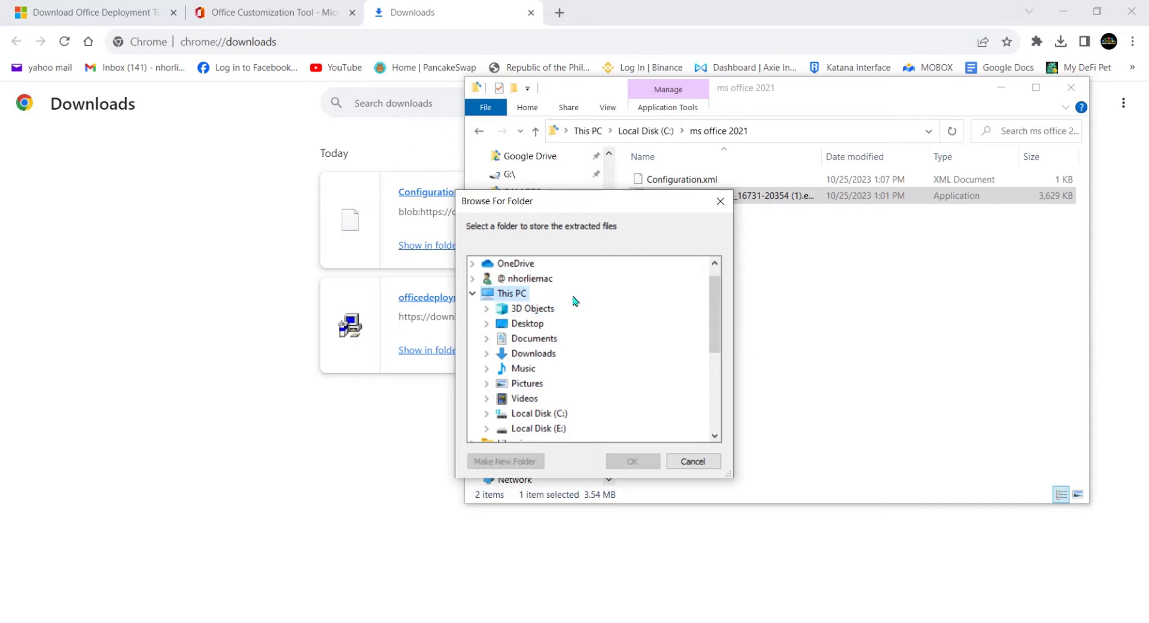
double_click(534, 414)
scroll(610, 341, "down", 1)
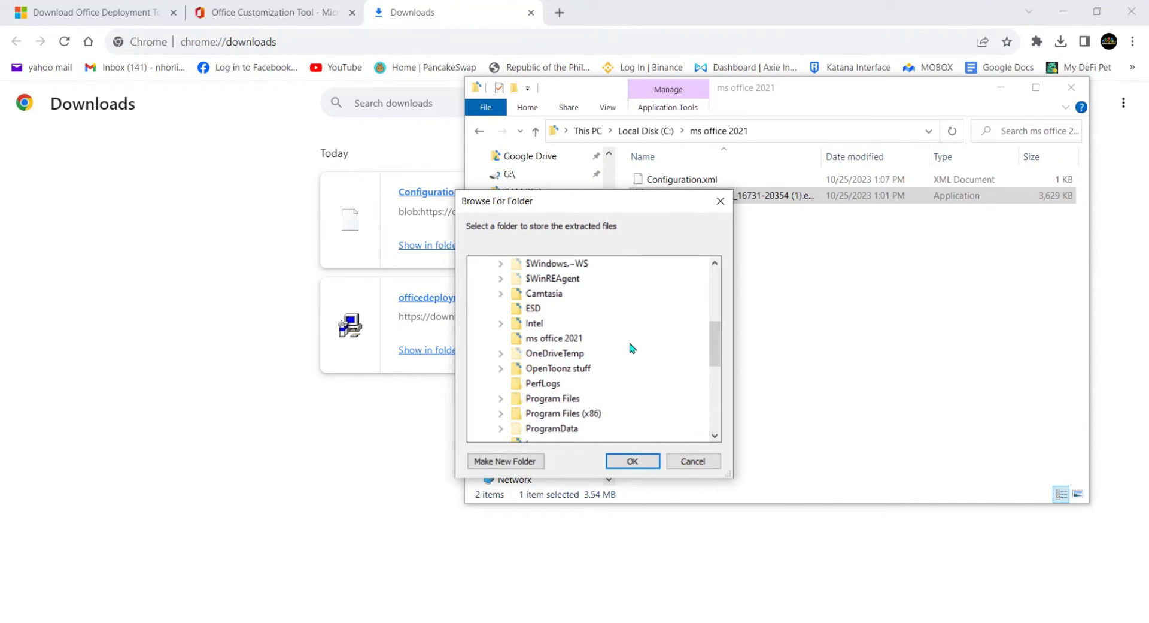
left_click(573, 340)
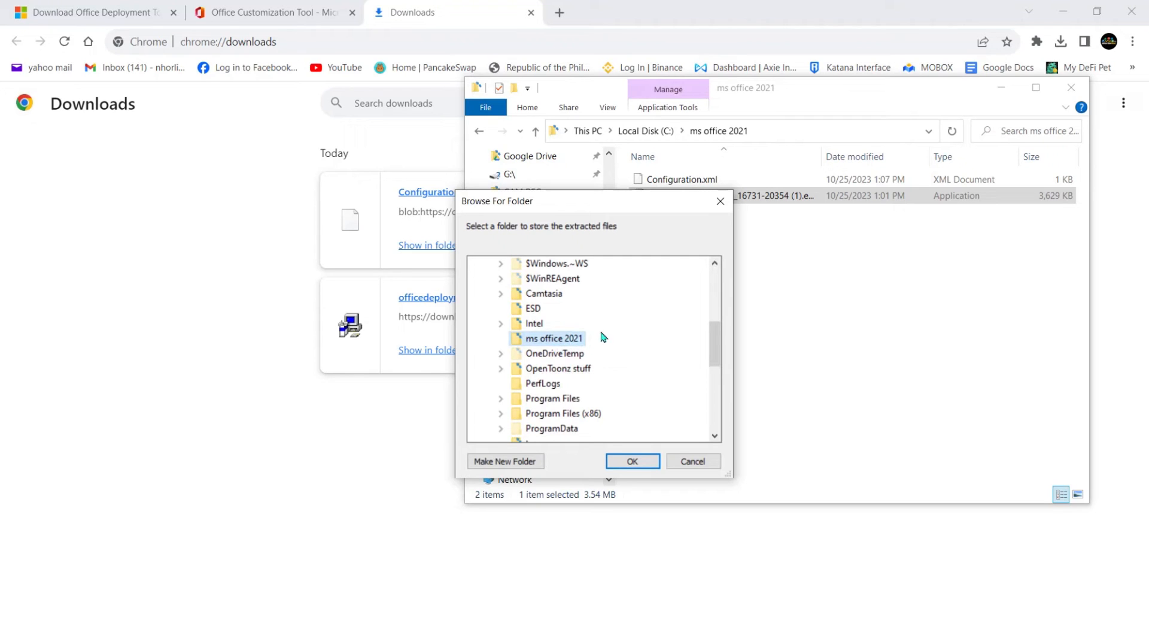
left_click(626, 461)
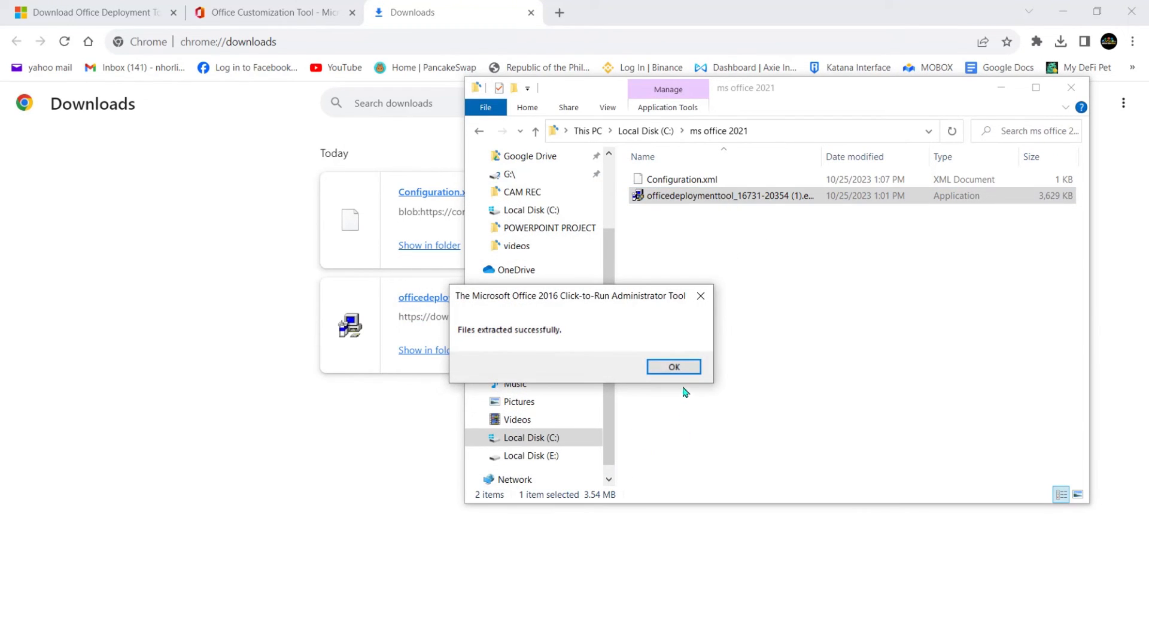
left_click(674, 366)
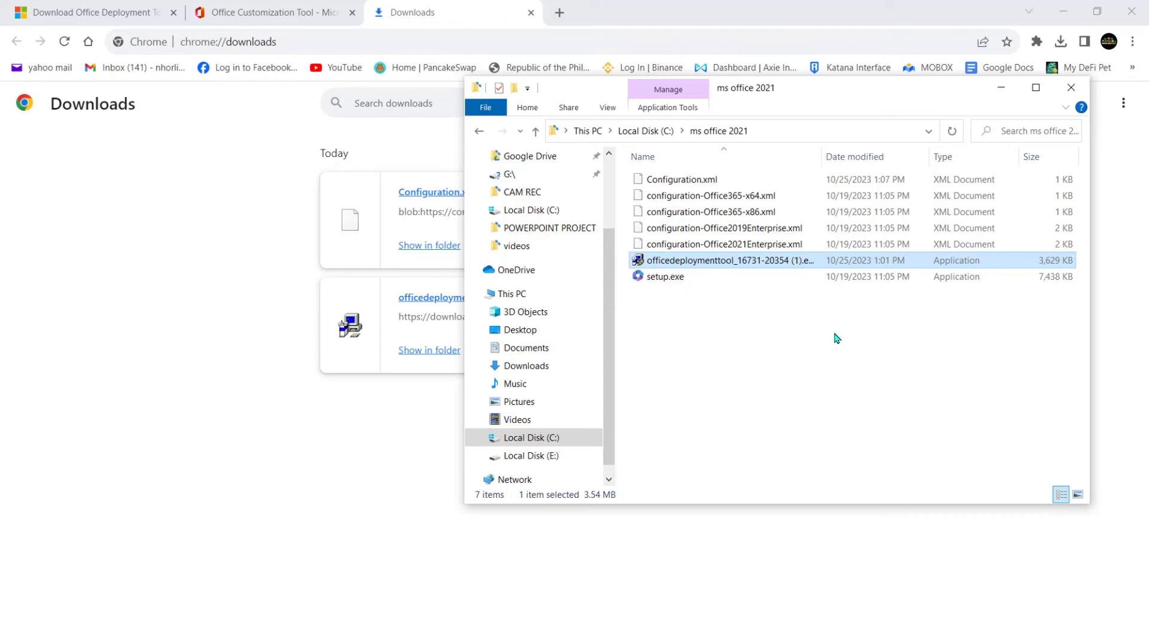
Minimize the folder and browser windows and refresh the desktop
left_click(768, 361)
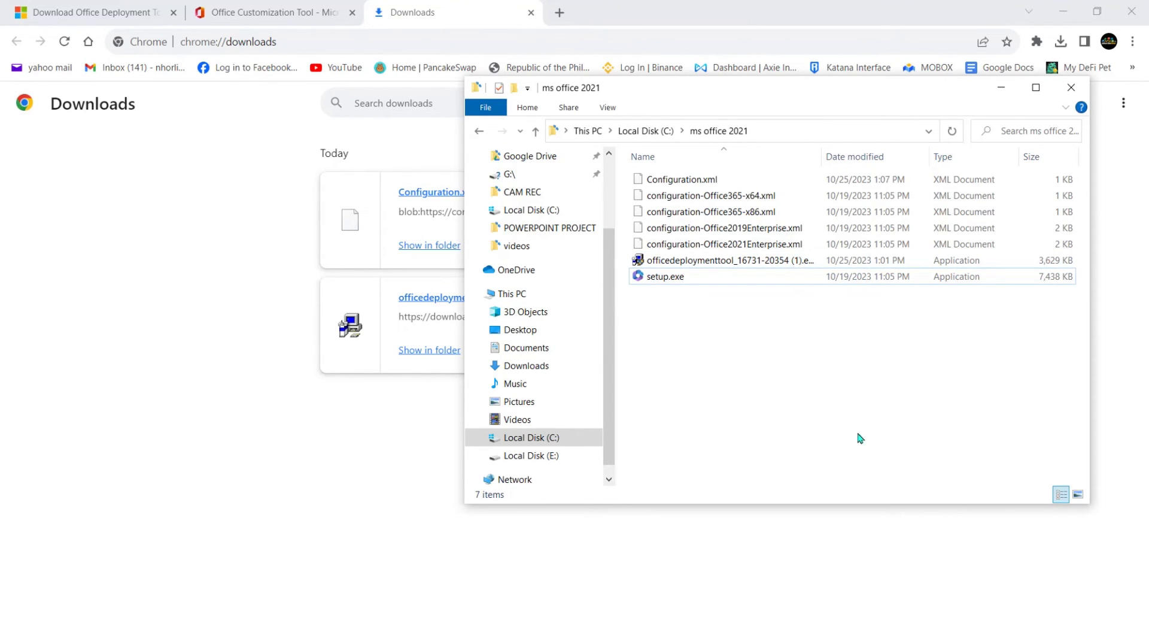
left_click(999, 87)
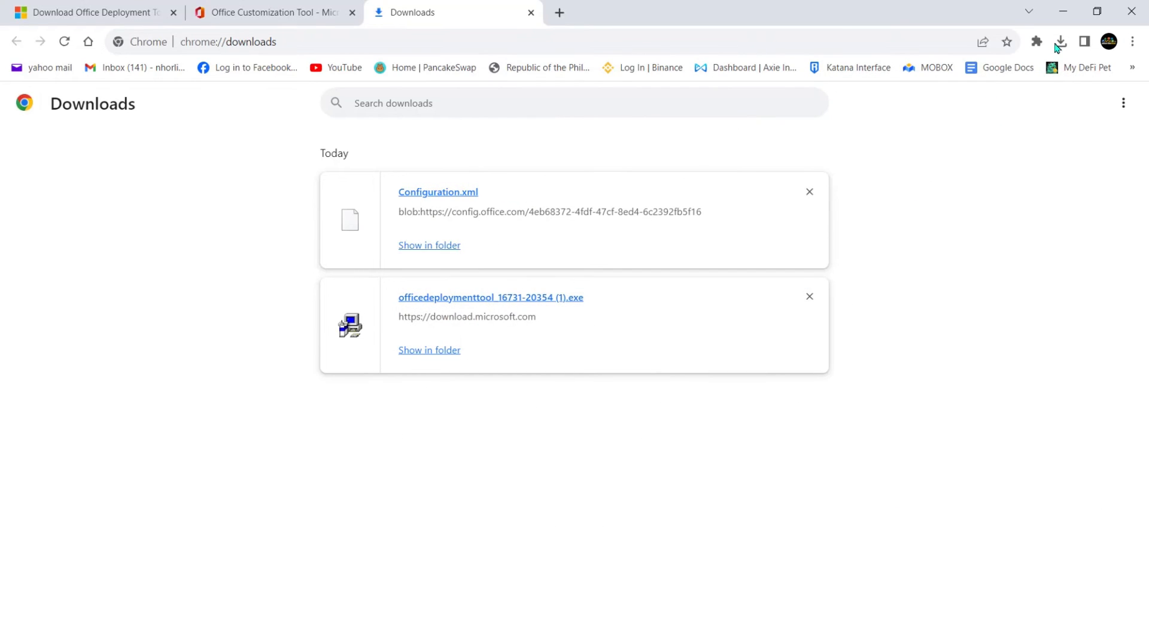
left_click(1063, 12)
right_click(532, 131)
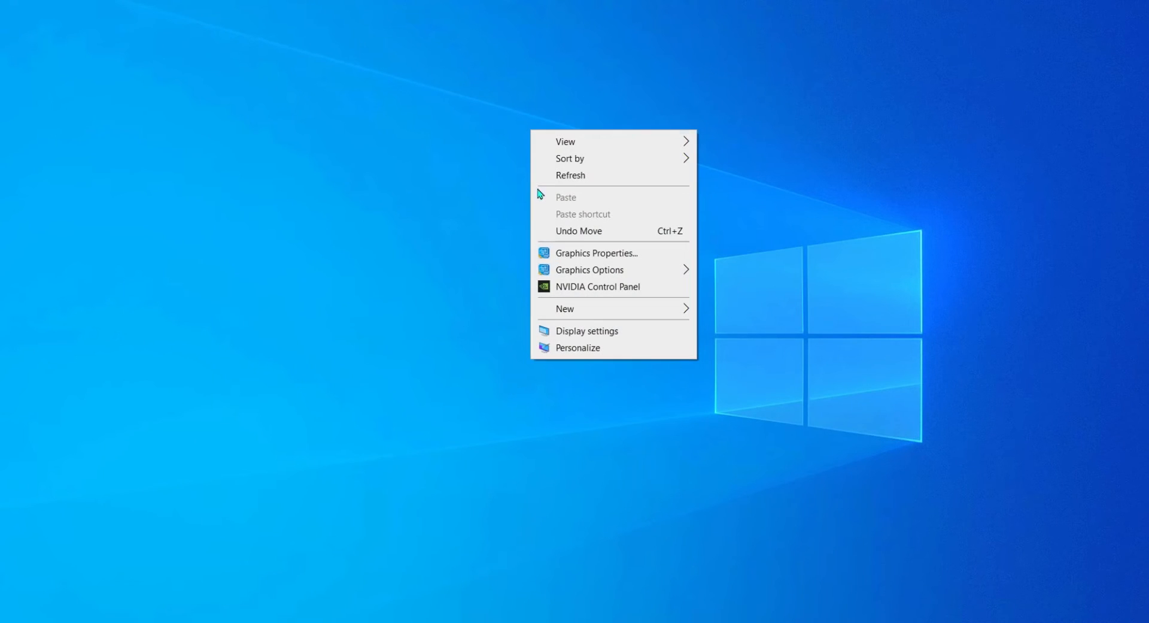
left_click(575, 175)
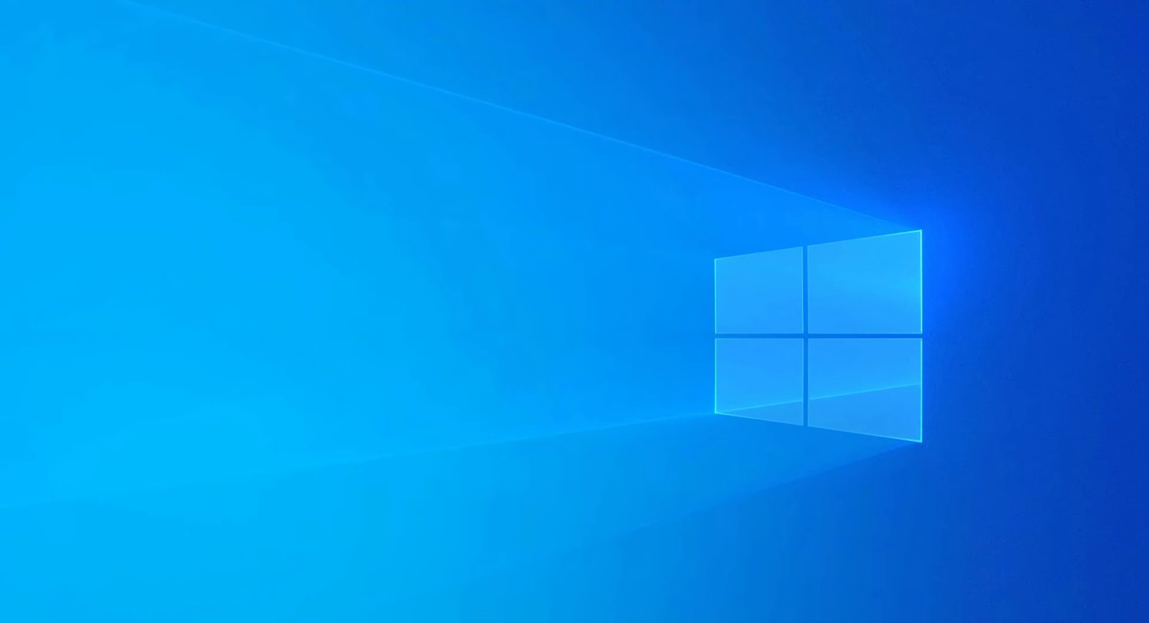
Search Windows for cmd and run Command Prompt as administrator
left_click(90, 622)
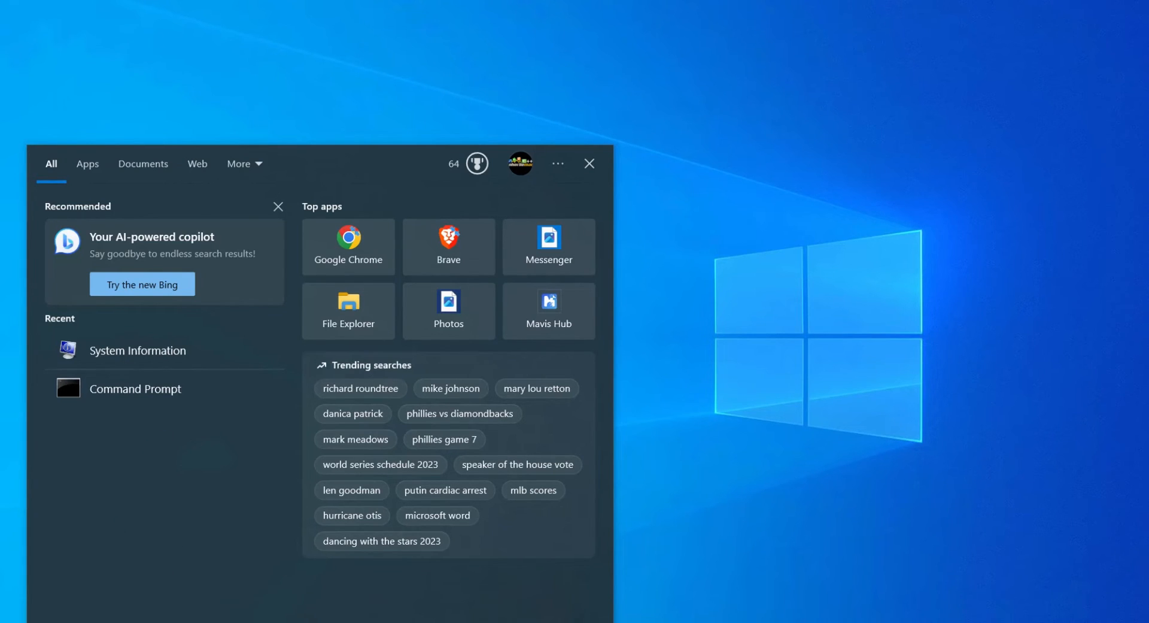
type("cmd")
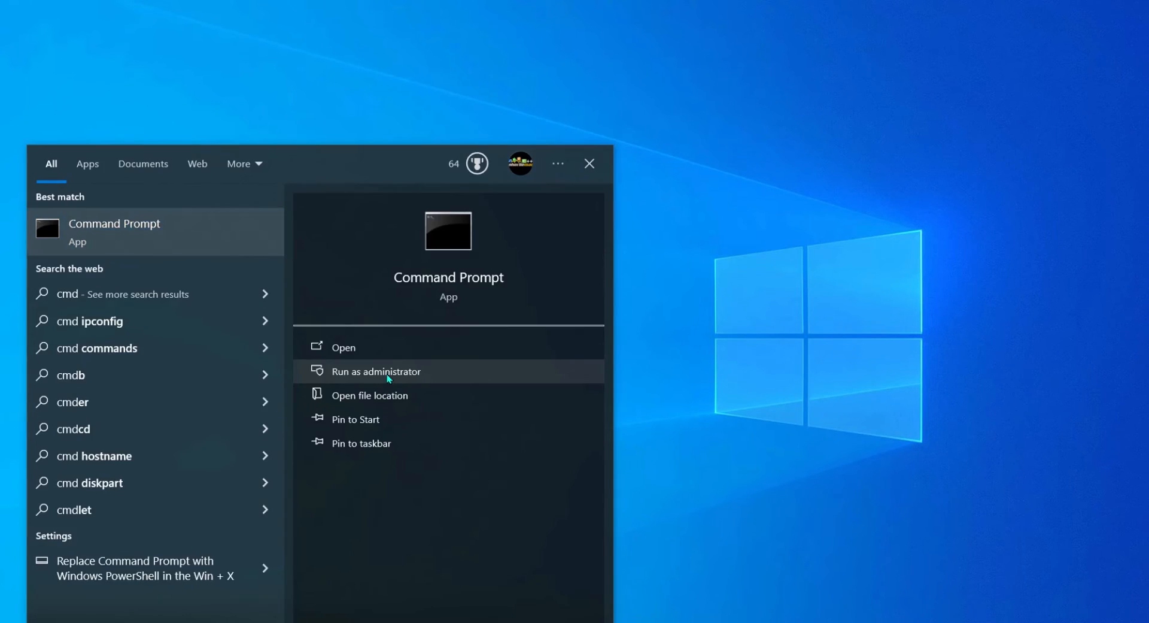
left_click(388, 372)
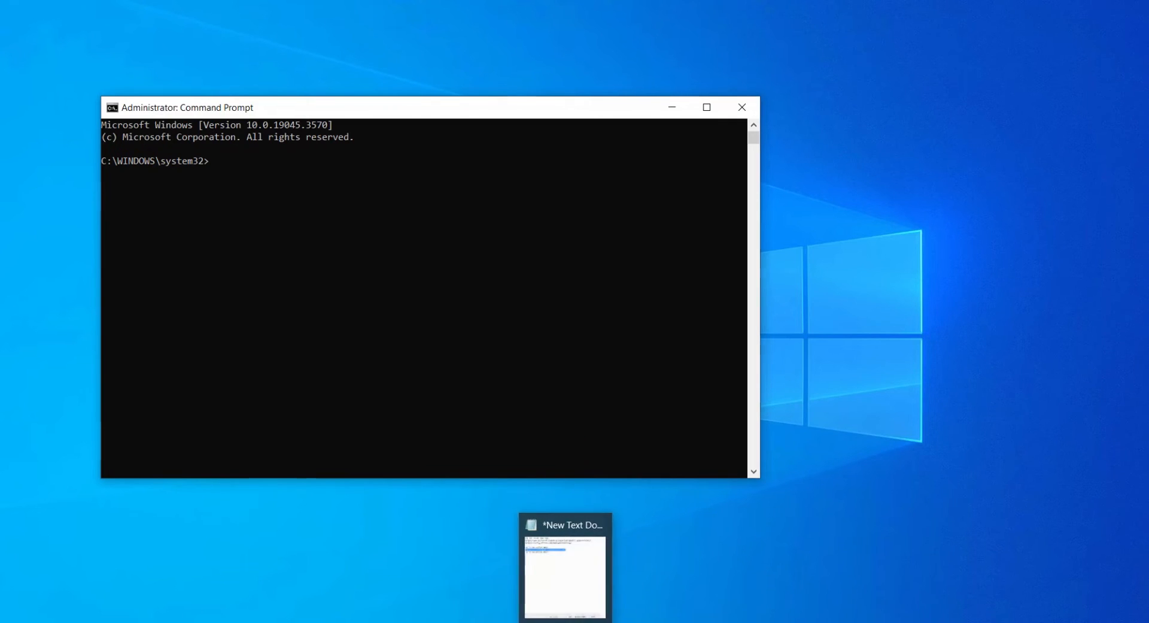
Copy cd "C:\ms office 2021" from the Notepad notes and run it in Command Prompt to switch to that folder
left_click(564, 621)
left_click(883, 199)
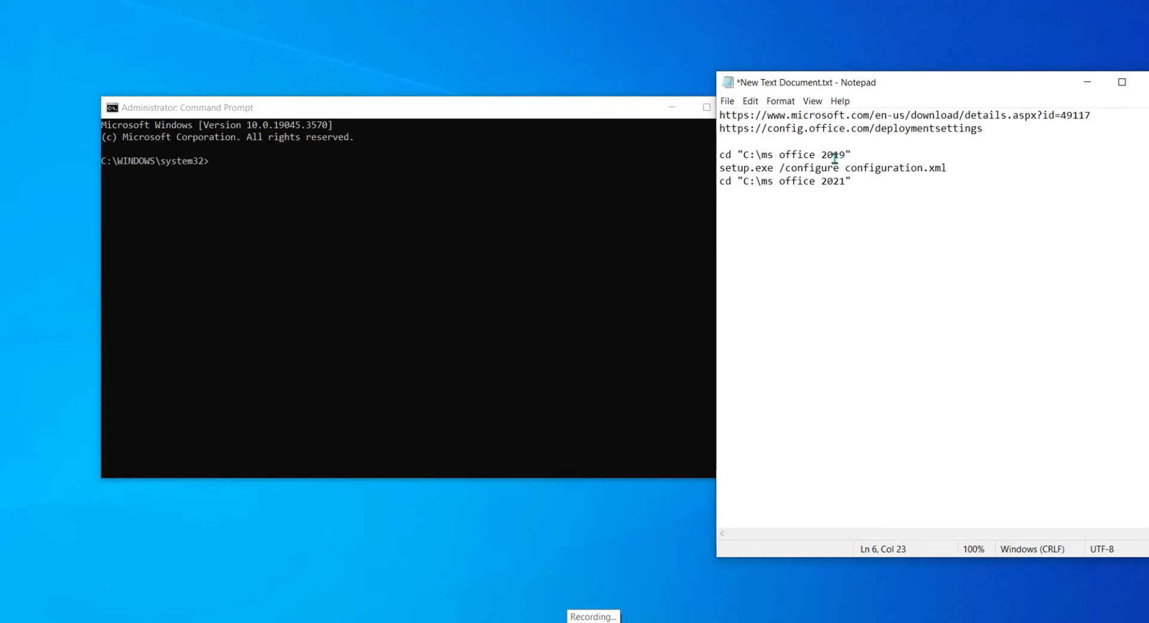
left_click_drag(855, 181, 717, 187)
key("super+c")
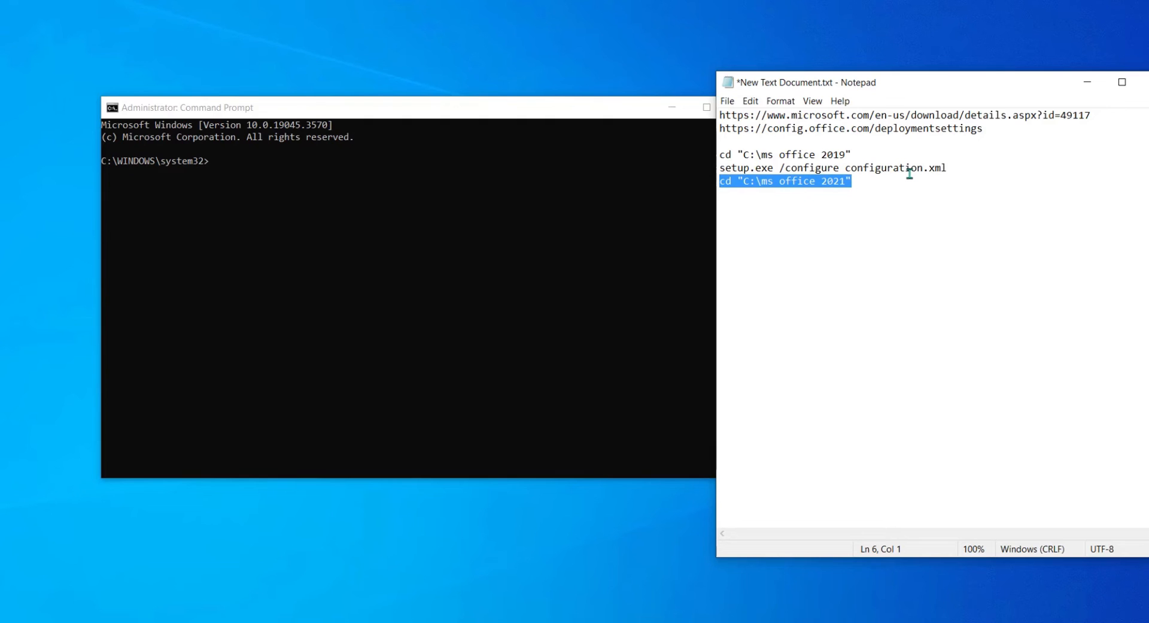
left_click(209, 173)
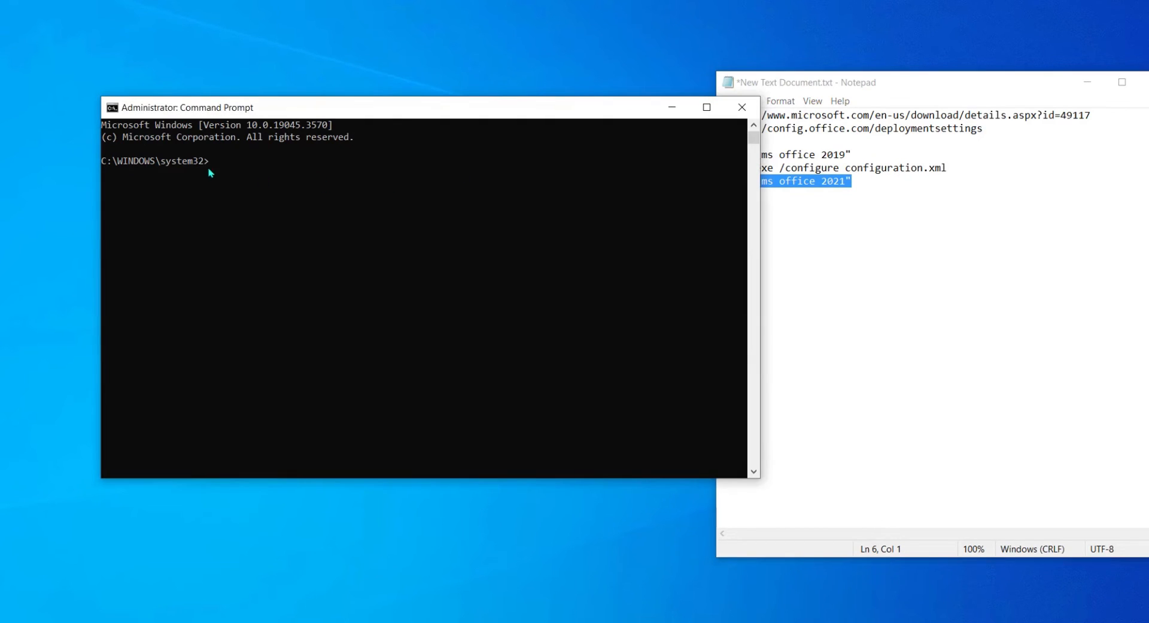
right_click(219, 170)
key("Return")
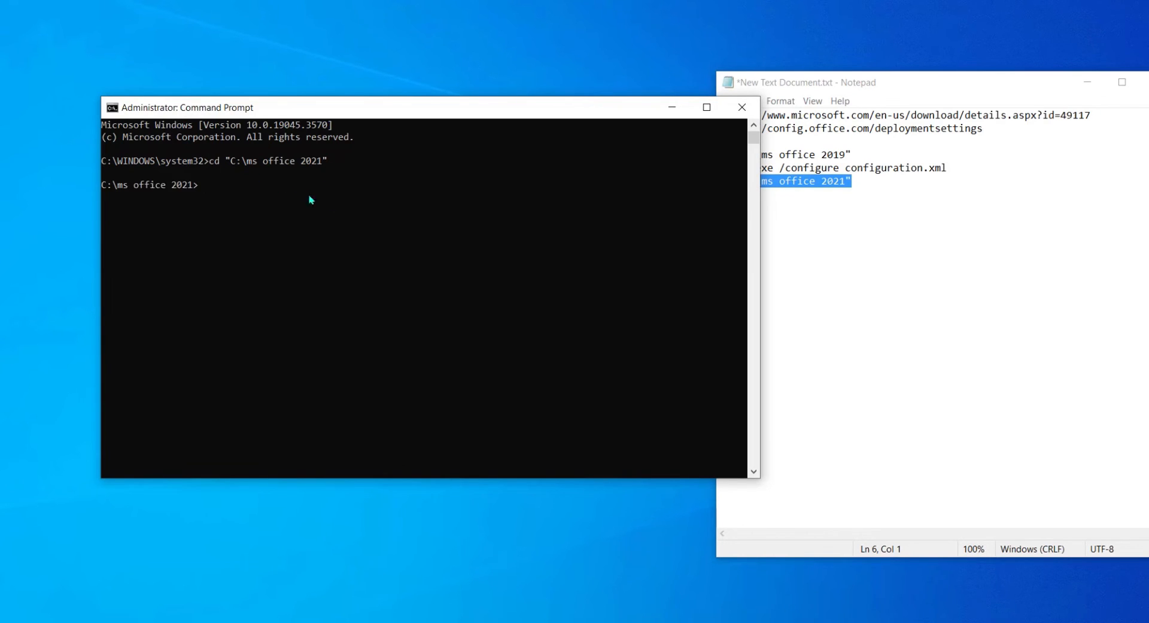
Copy setup.exe /configure configuration.xml from the Notepad notes and run it in Command Prompt to install Office
left_click(846, 238)
left_click_drag(950, 171, 710, 176)
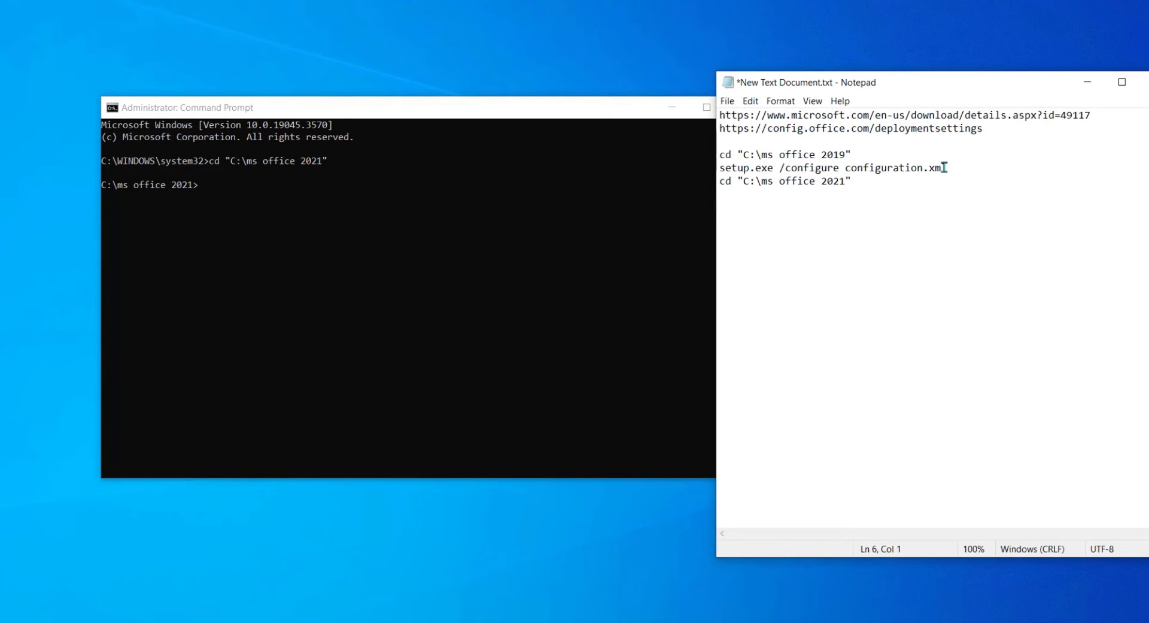
left_click_drag(946, 168, 683, 171)
key("ctrl+c")
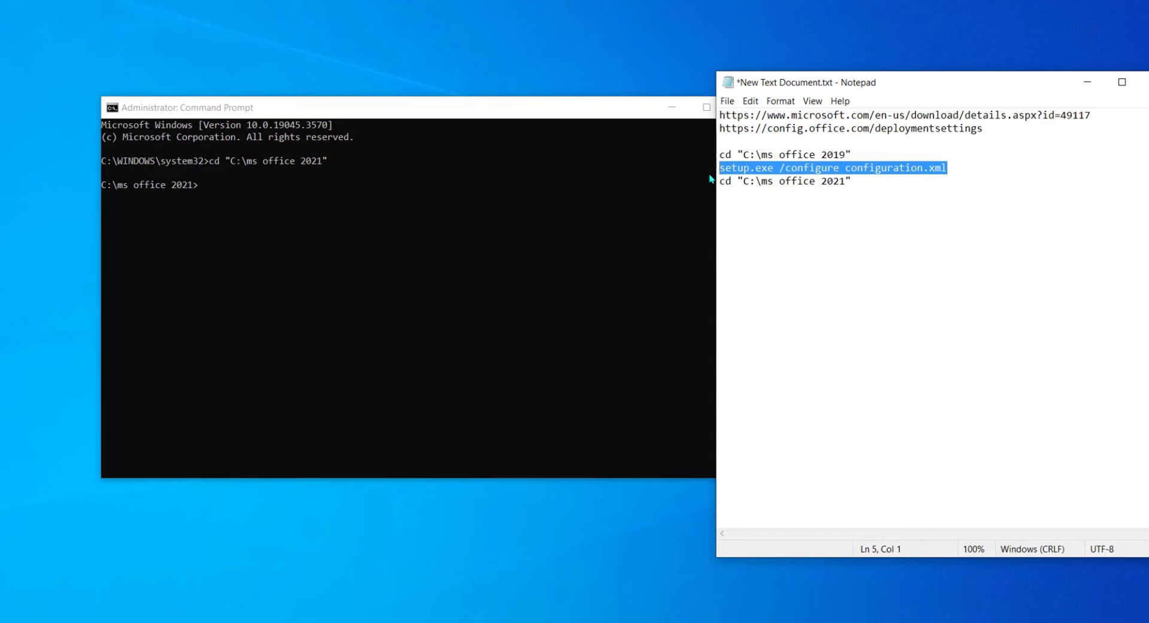
left_click(202, 191)
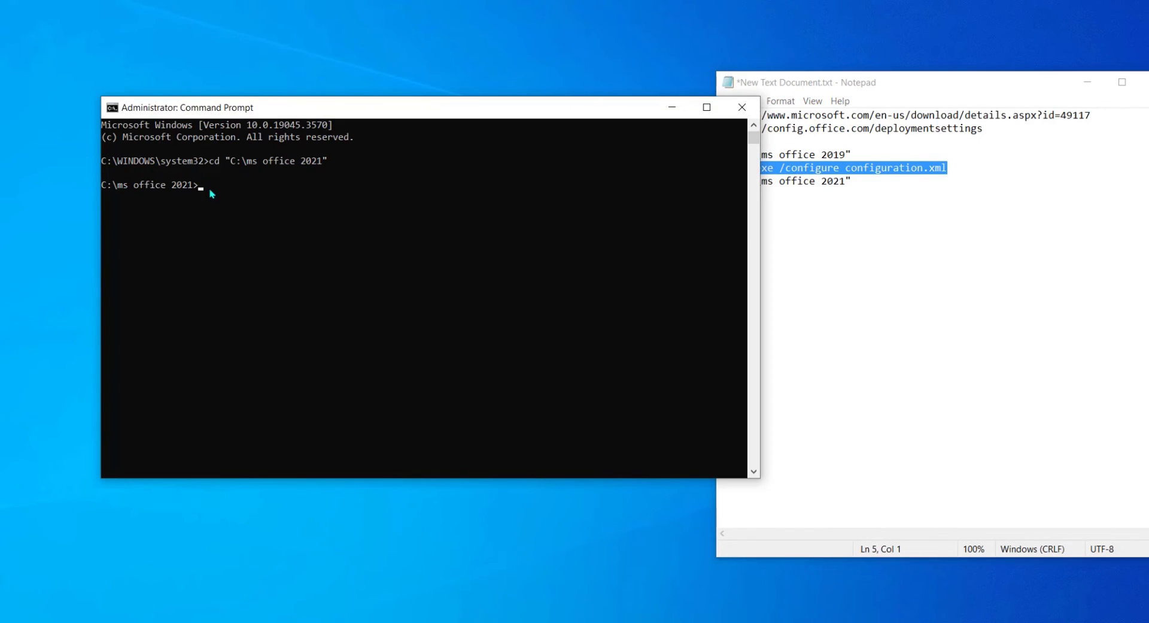
key("ctrl+v")
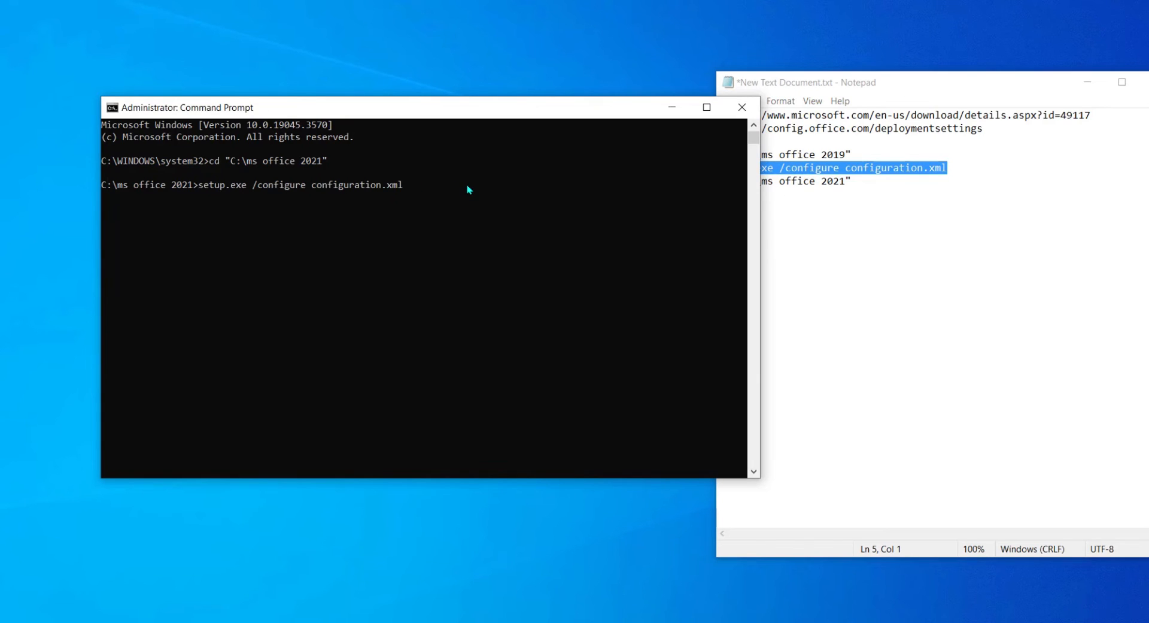
key("Return")
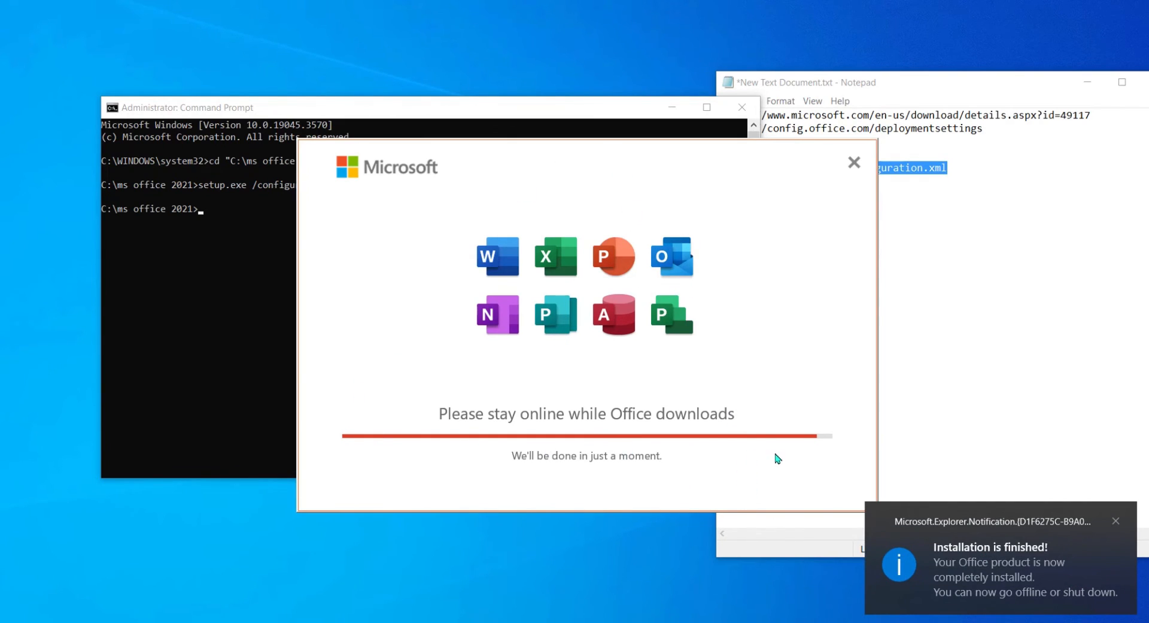
Dismiss the installation notification and close the Office installer and Command Prompt once setup completes
left_click(1022, 568)
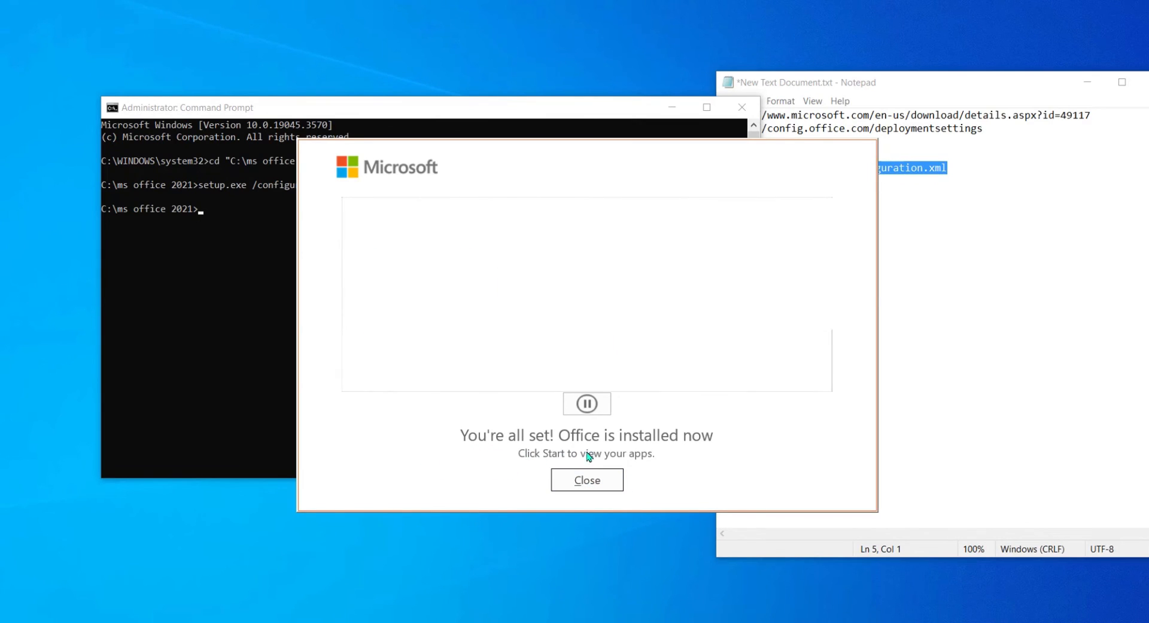
left_click(584, 482)
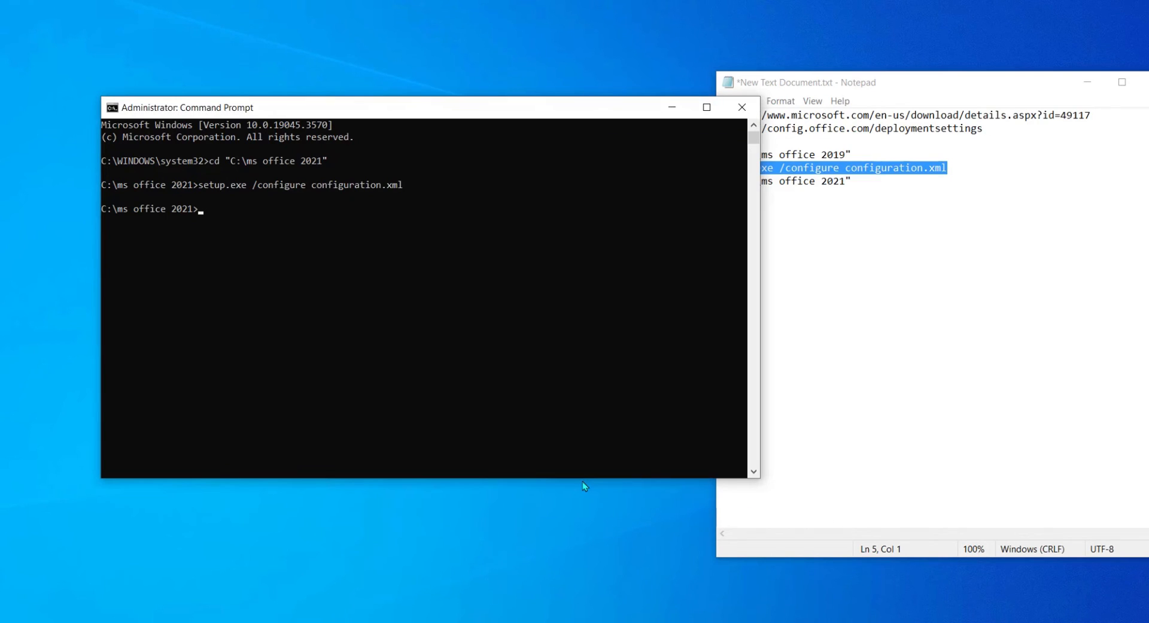
left_click(743, 106)
Close New Text Document.txt in Notepad and save its changes
left_click(1088, 82)
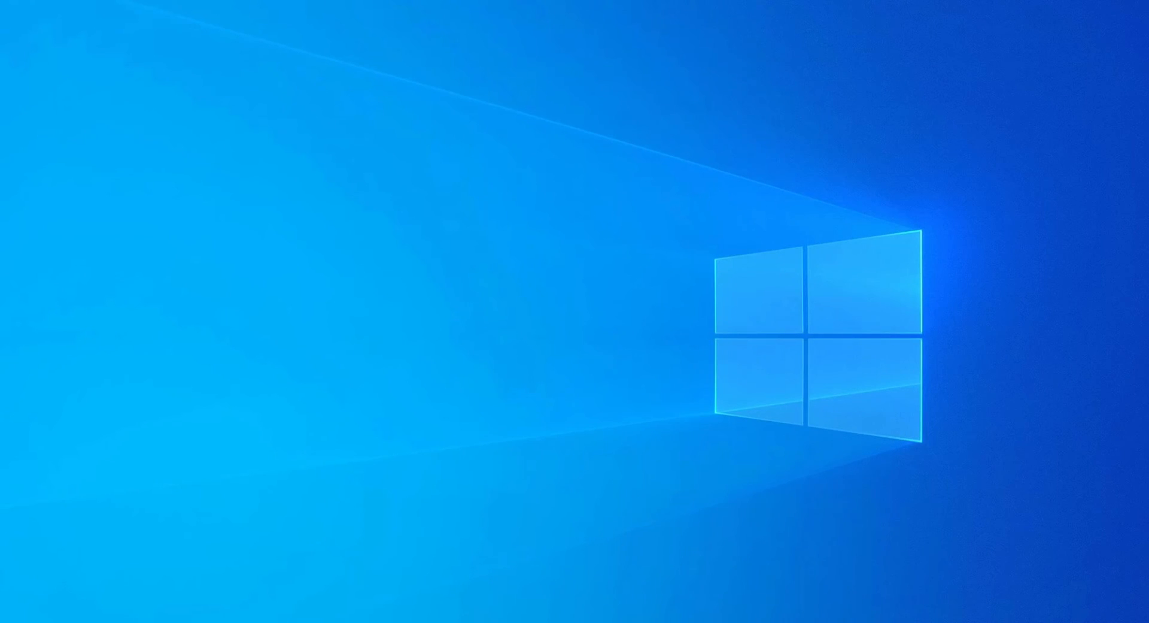
key("alt+Tab")
left_click_drag(1002, 80, 892, 80)
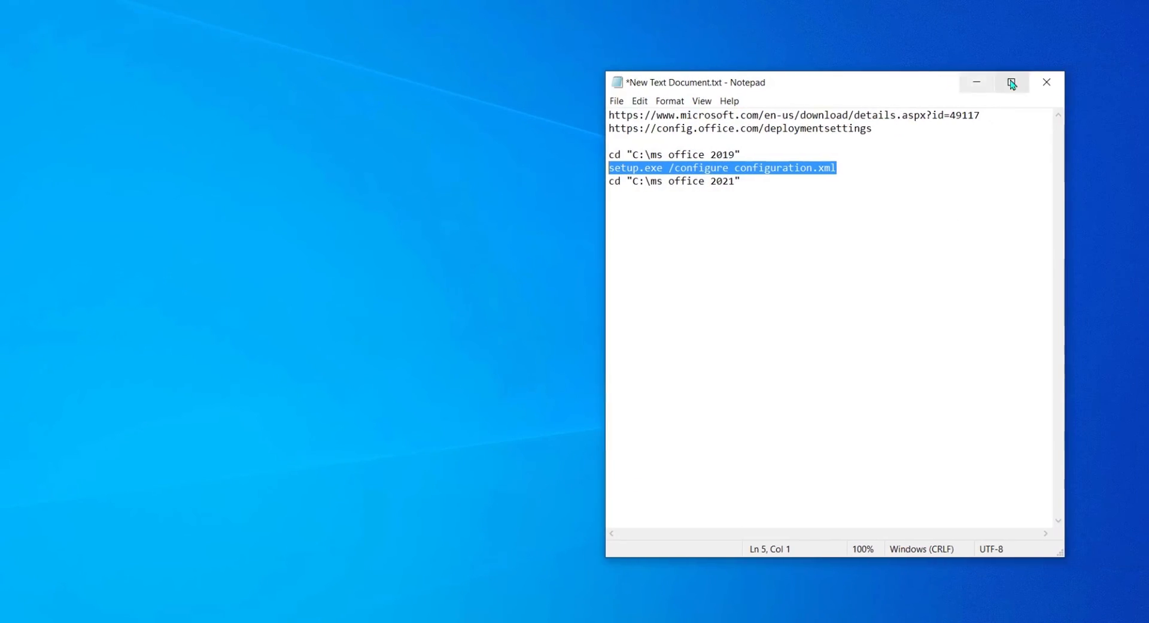
left_click(1047, 82)
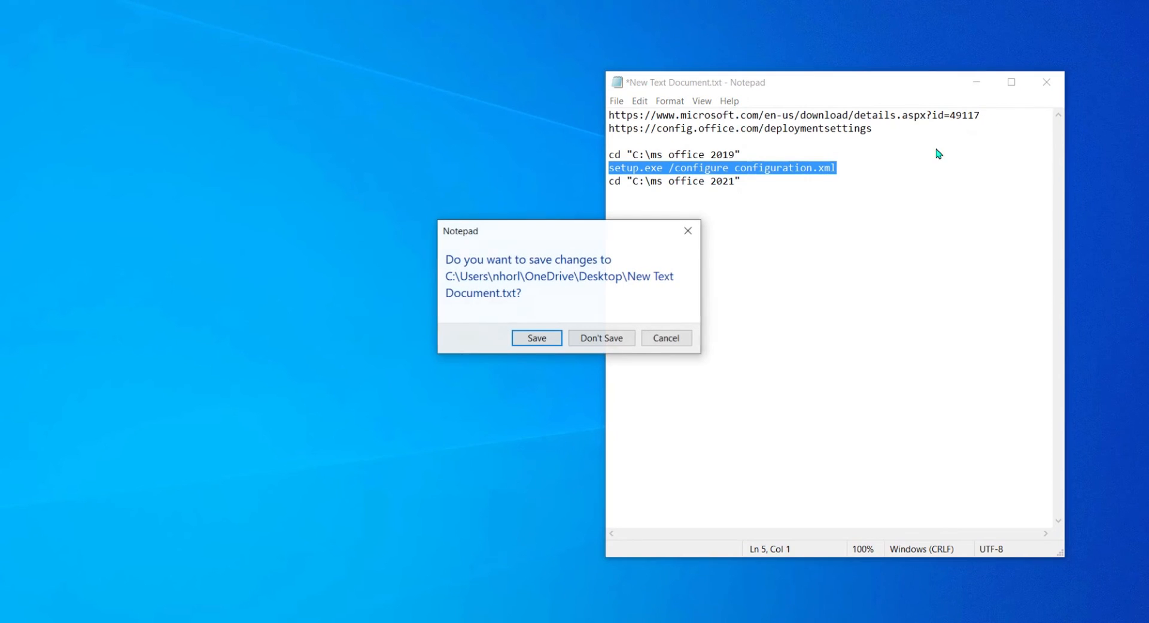
left_click(545, 340)
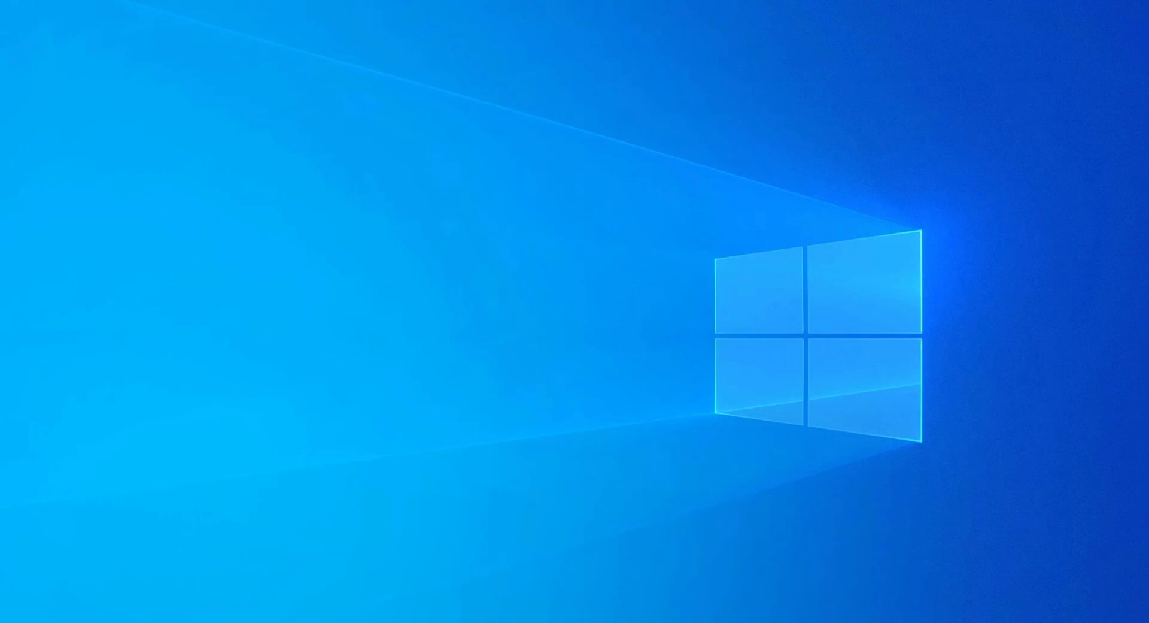
Launch Word from the installed apps list and create a blank document
left_click(12, 616)
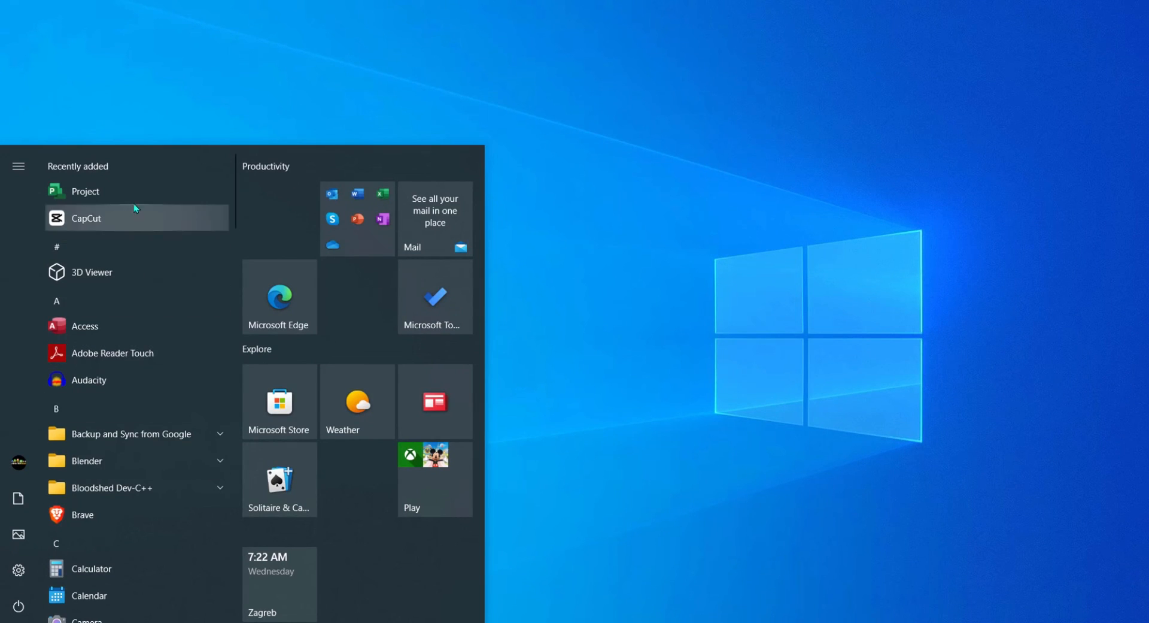
scroll(116, 313, "down", 15)
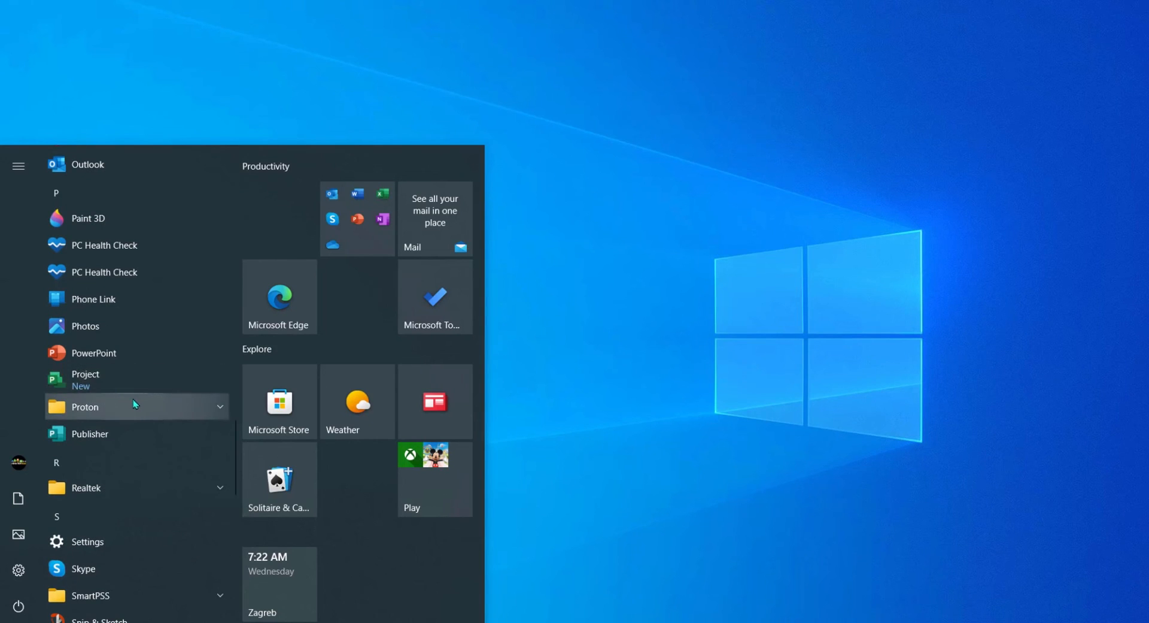
scroll(136, 443, "down", 3)
scroll(140, 486, "down", 10)
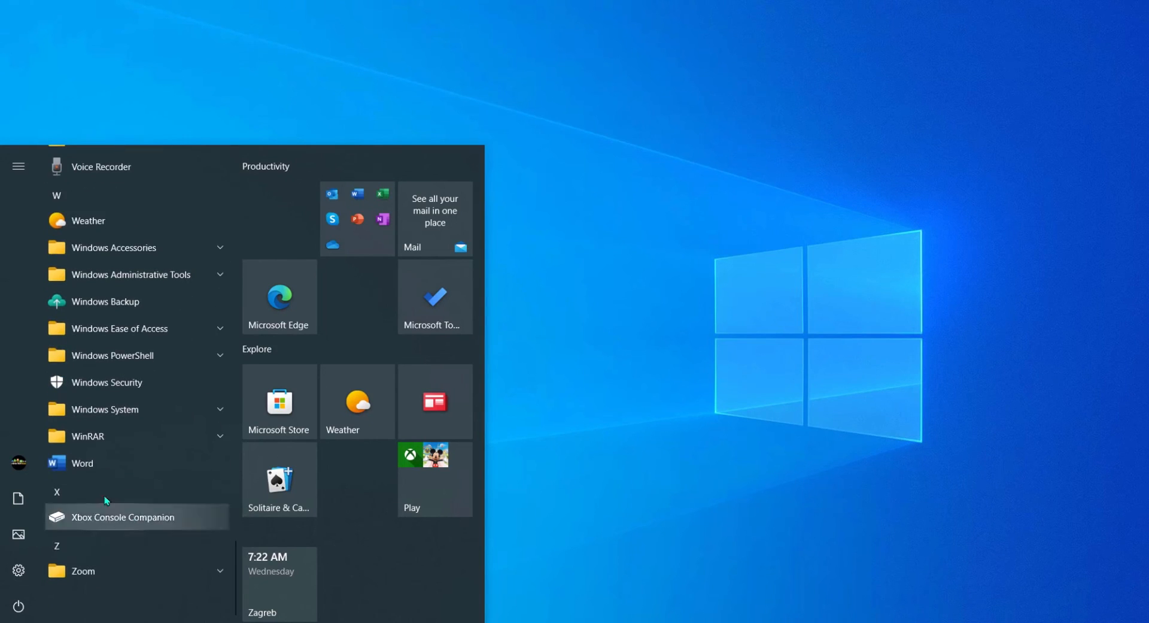
left_click(89, 462)
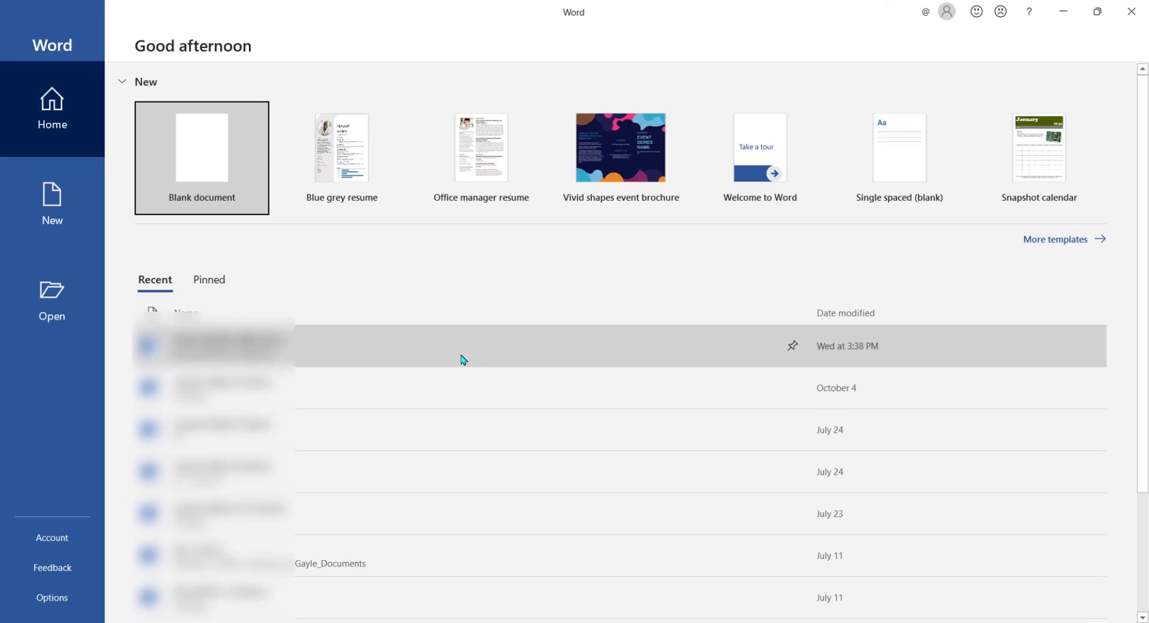
left_click(213, 168)
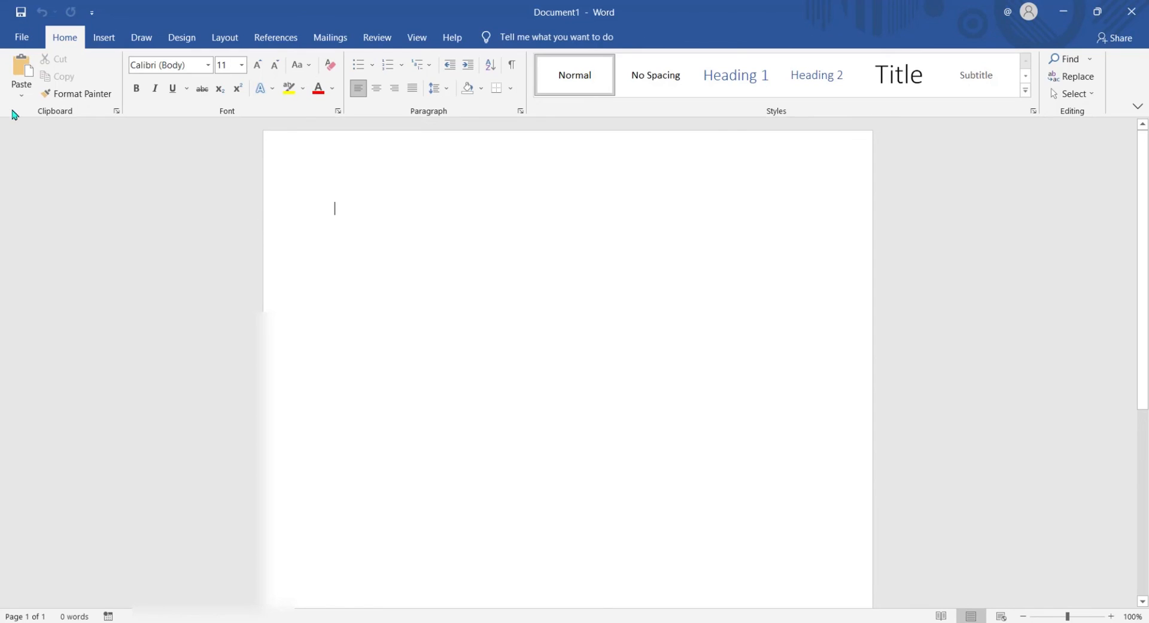
Examine the product activation details on Word's Account page, including the additional licensing information
left_click(19, 40)
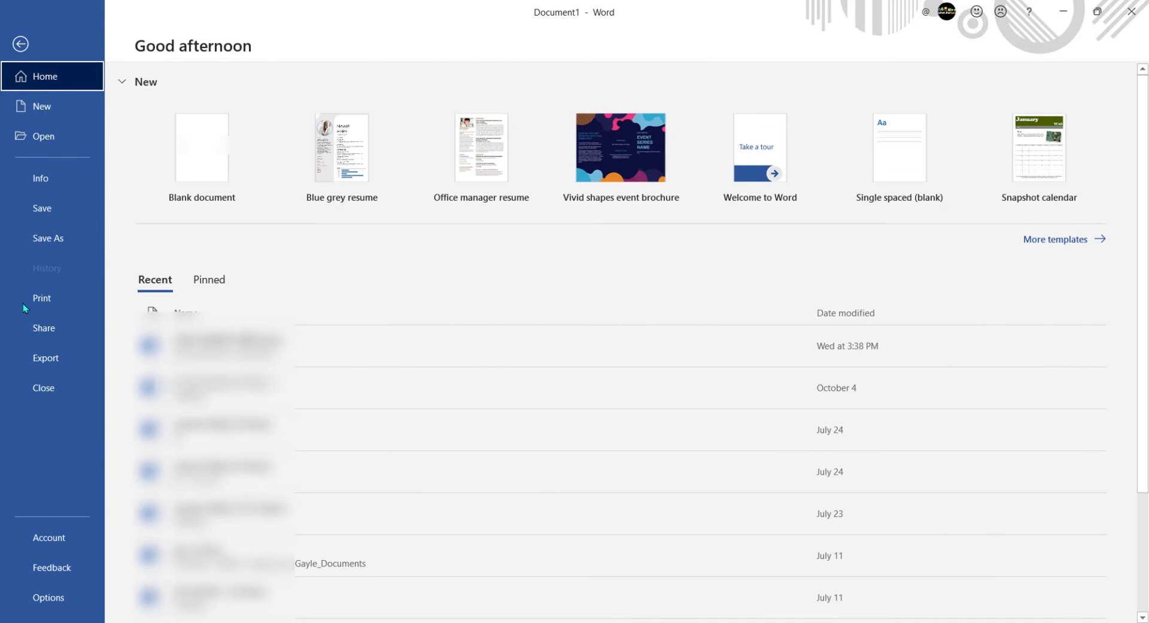
left_click(50, 539)
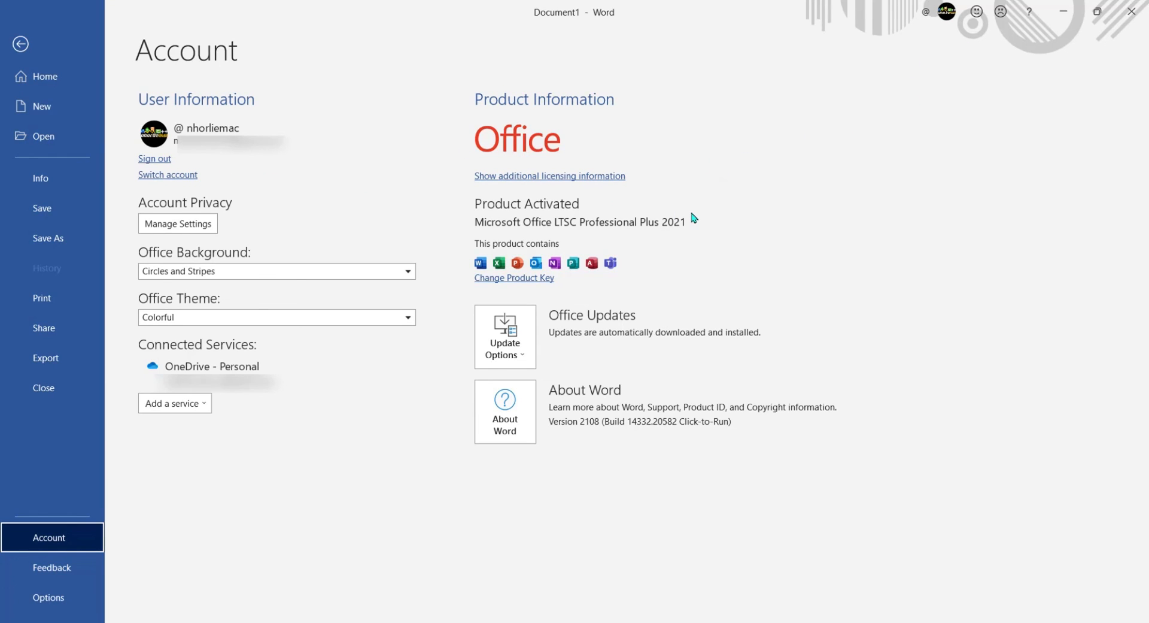
left_click(584, 179)
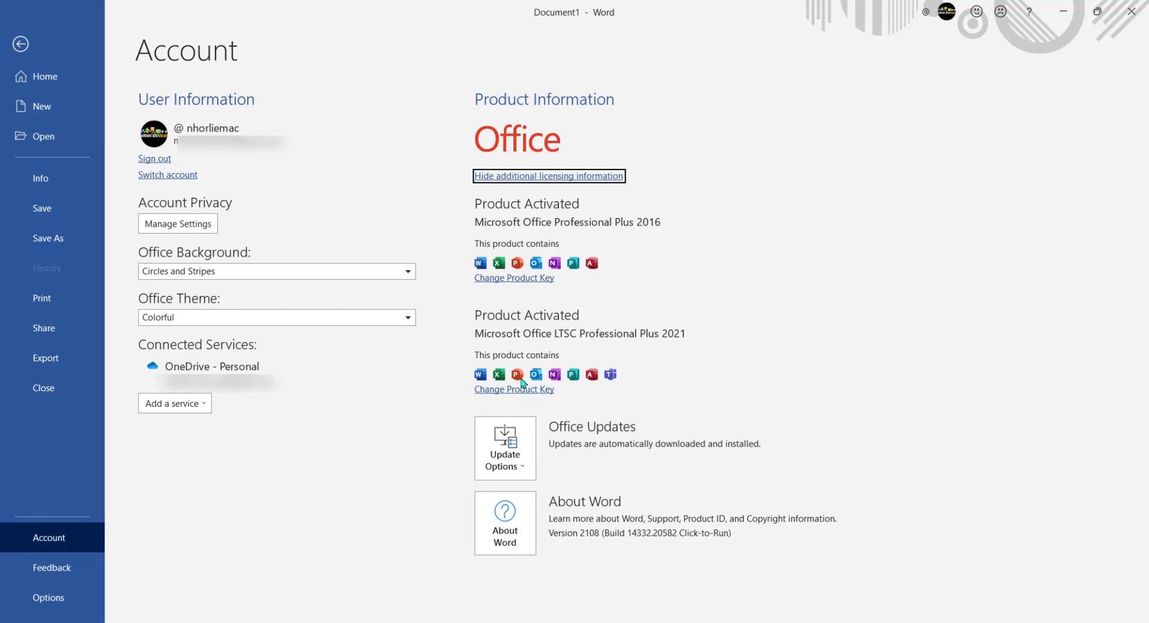
left_click(21, 44)
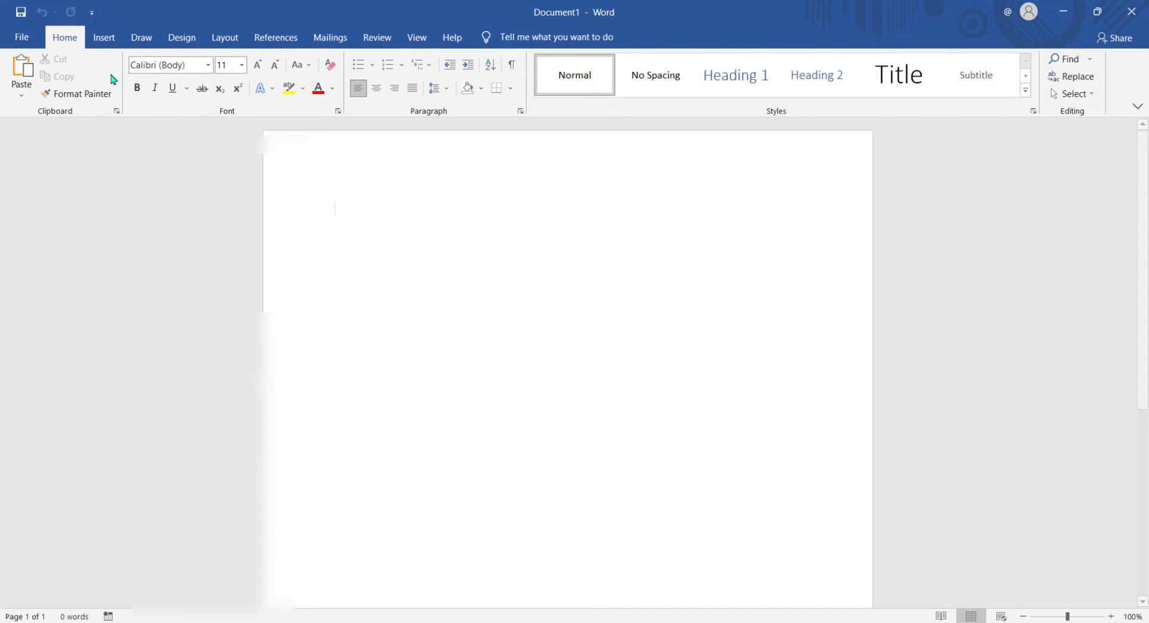
left_click(21, 38)
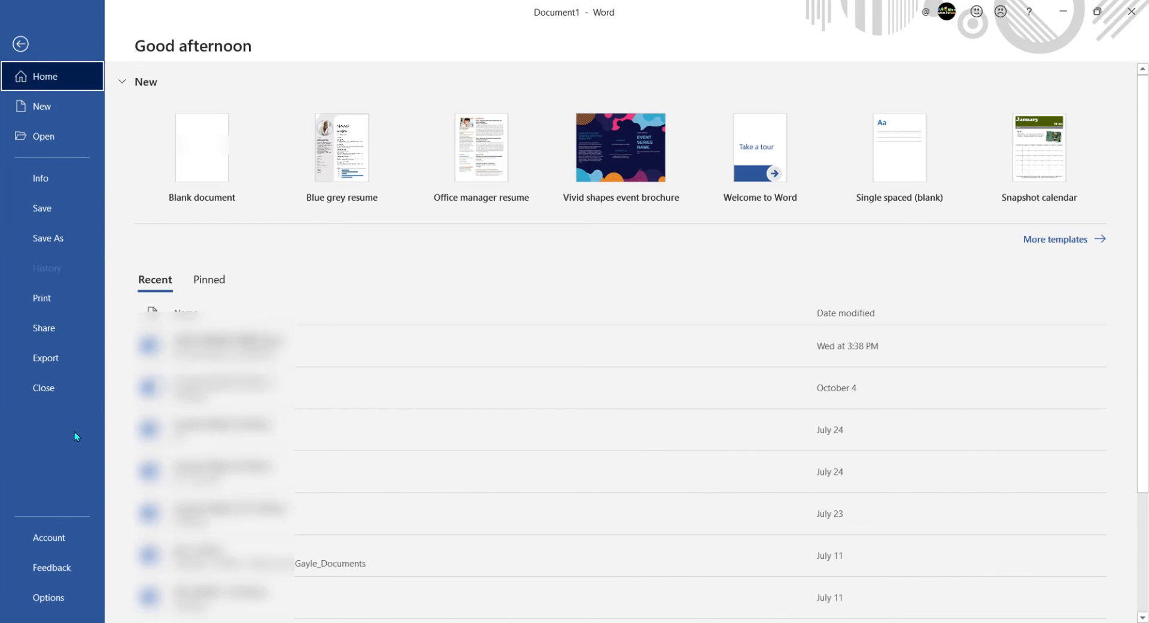
left_click(47, 534)
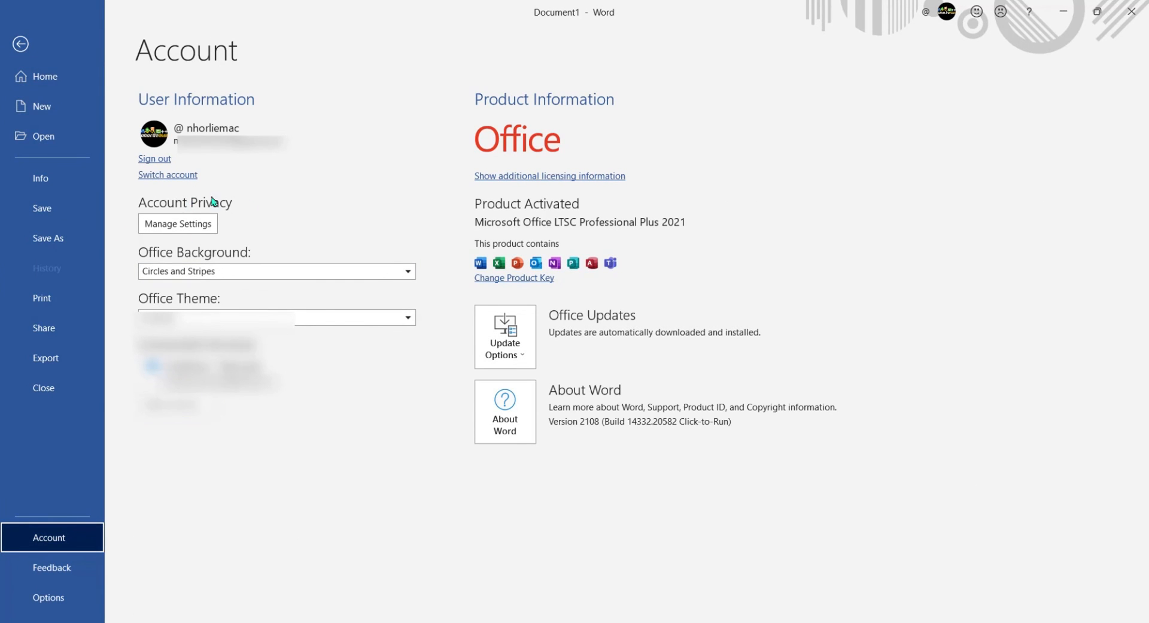